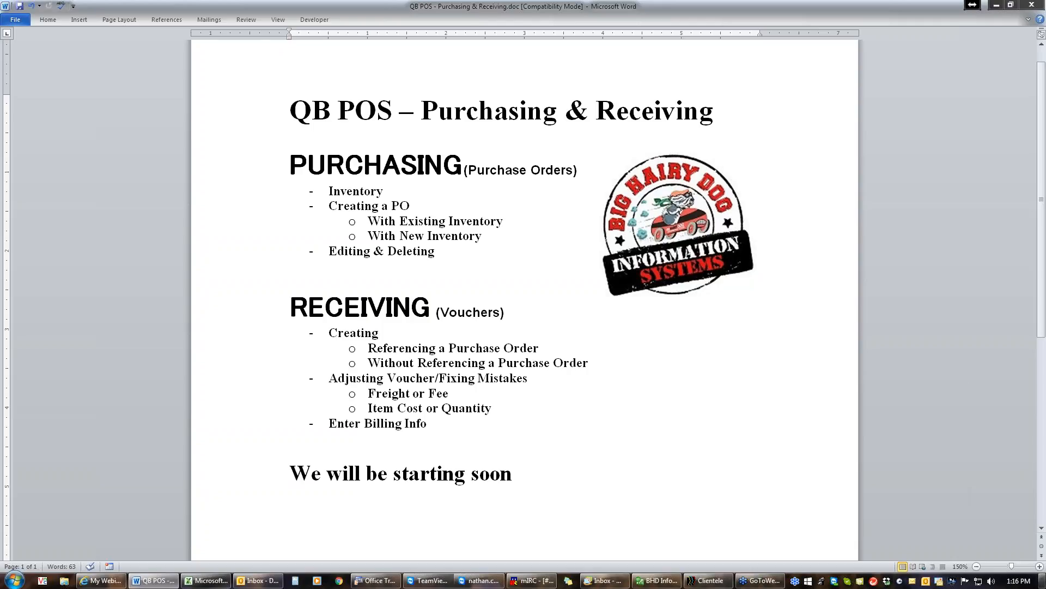
- Switch to QuickBooks Point of Sale in a maximized window and look over the item list before returning home
click(650, 582)
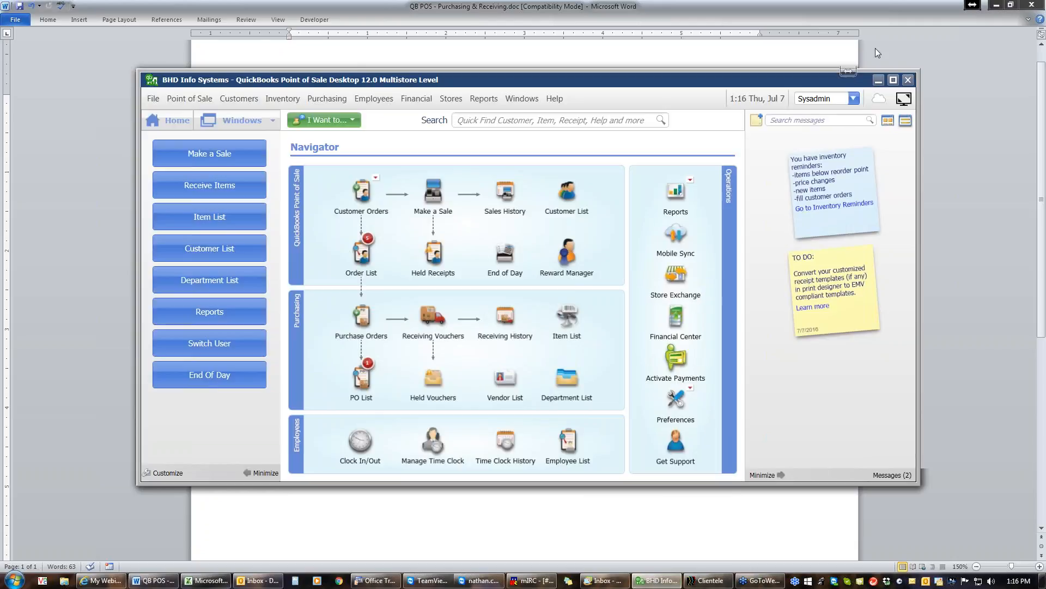
click(895, 82)
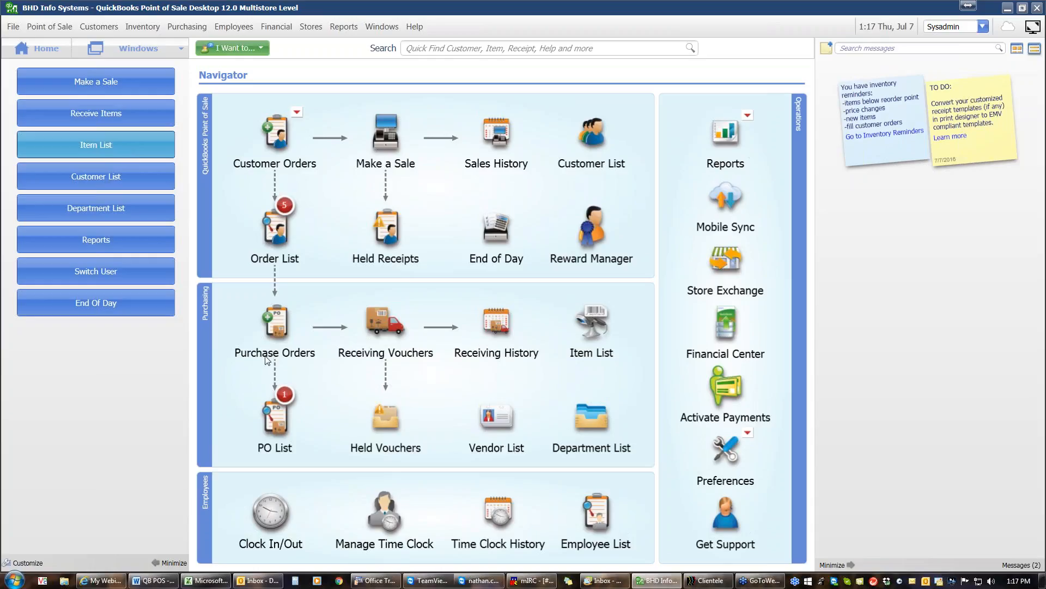
click(124, 142)
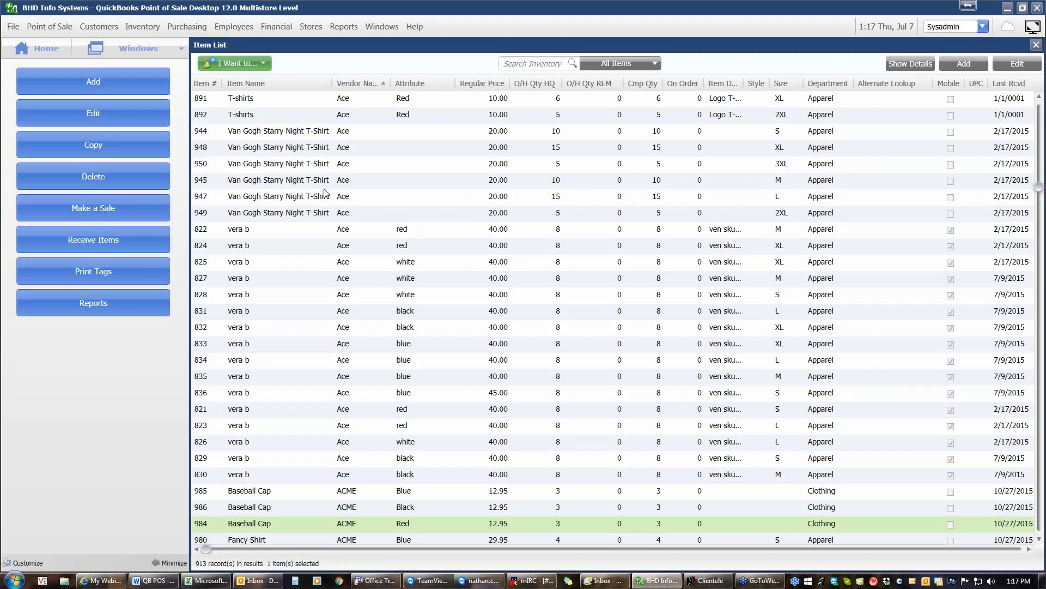
click(37, 46)
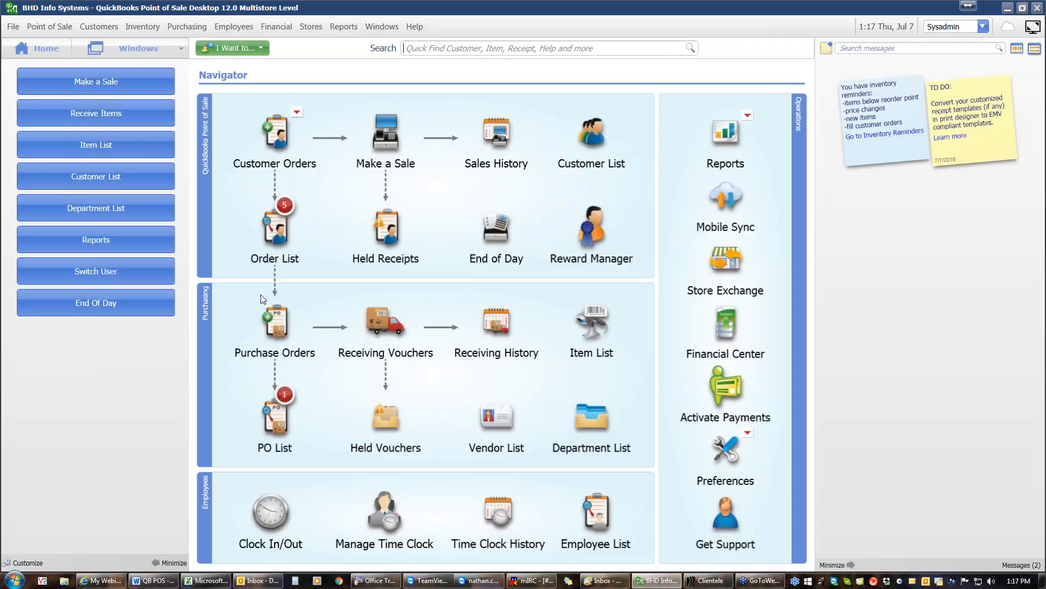
- Start a new purchase order and examine its instructions field and the store choices for the bill-to and ship-to addresses
click(277, 320)
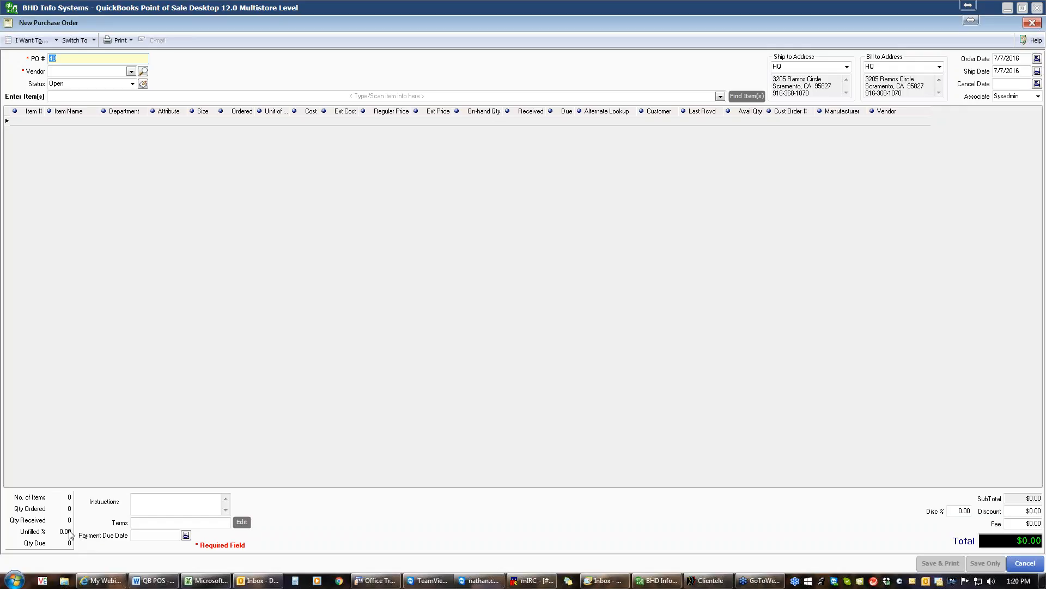
click(152, 497)
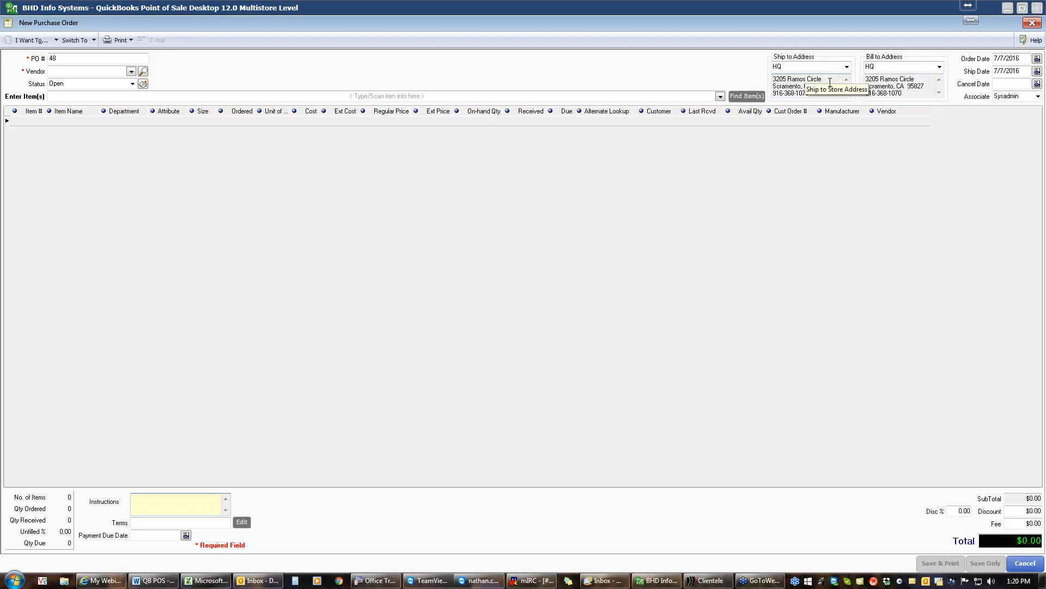
click(939, 68)
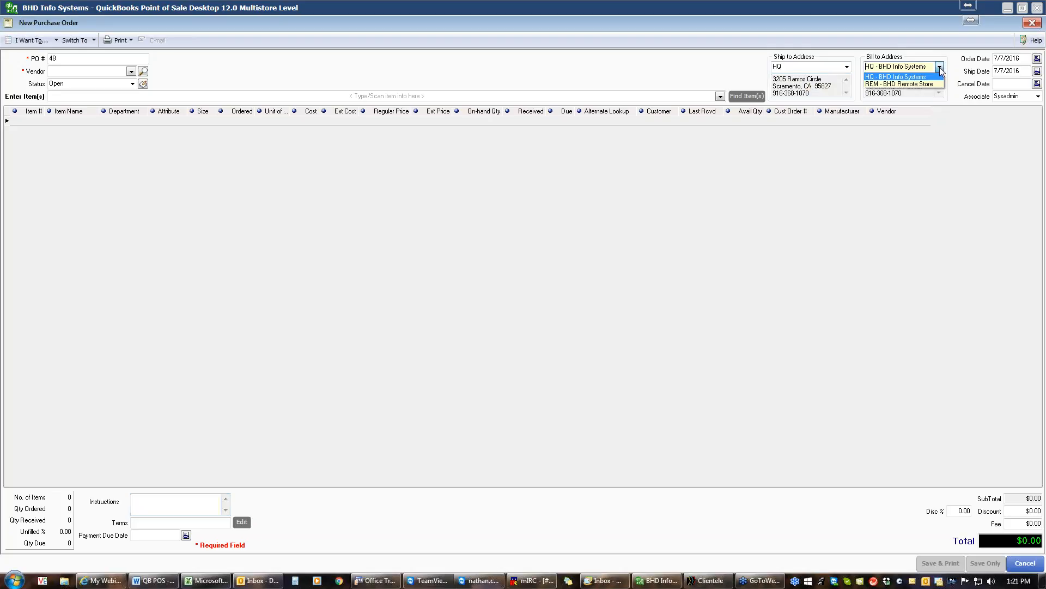
click(940, 67)
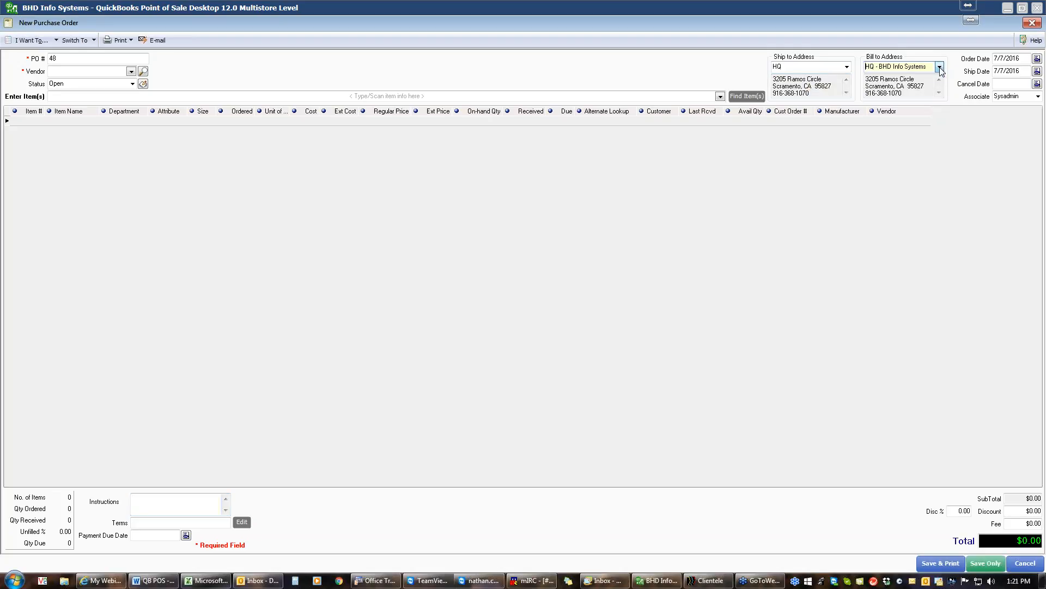
click(847, 67)
click(847, 67)
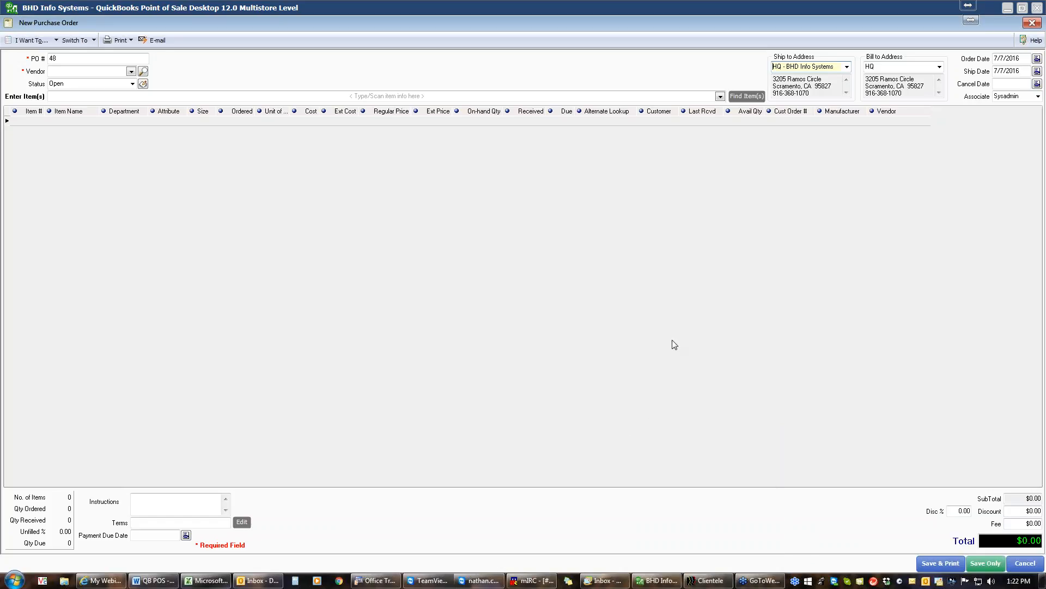
click(1037, 27)
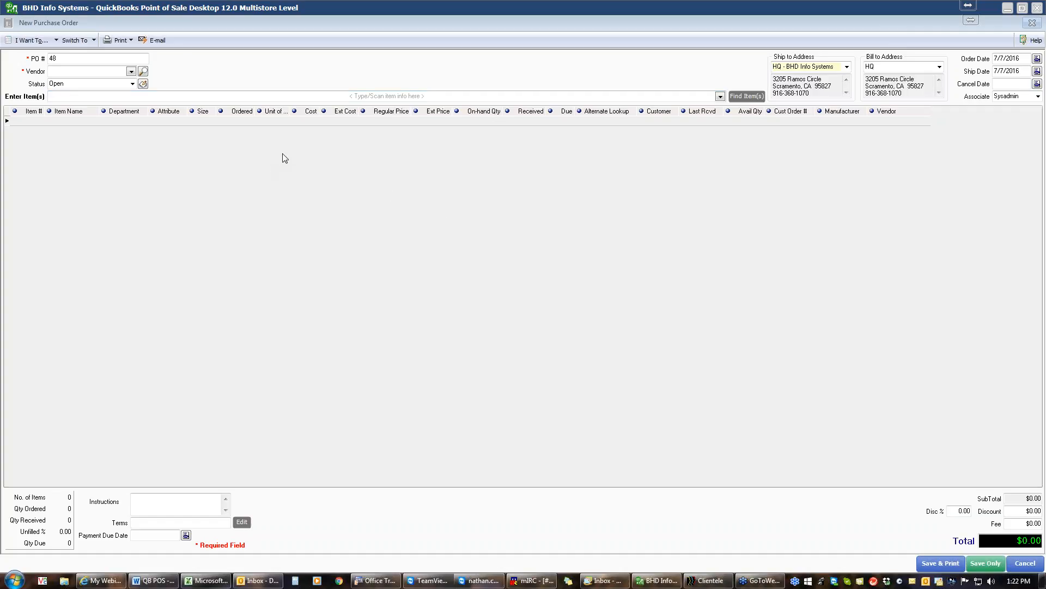
- Look up inventory items matching "t-sh" from the purchase order's item entry and cancel the lookup
click(285, 98)
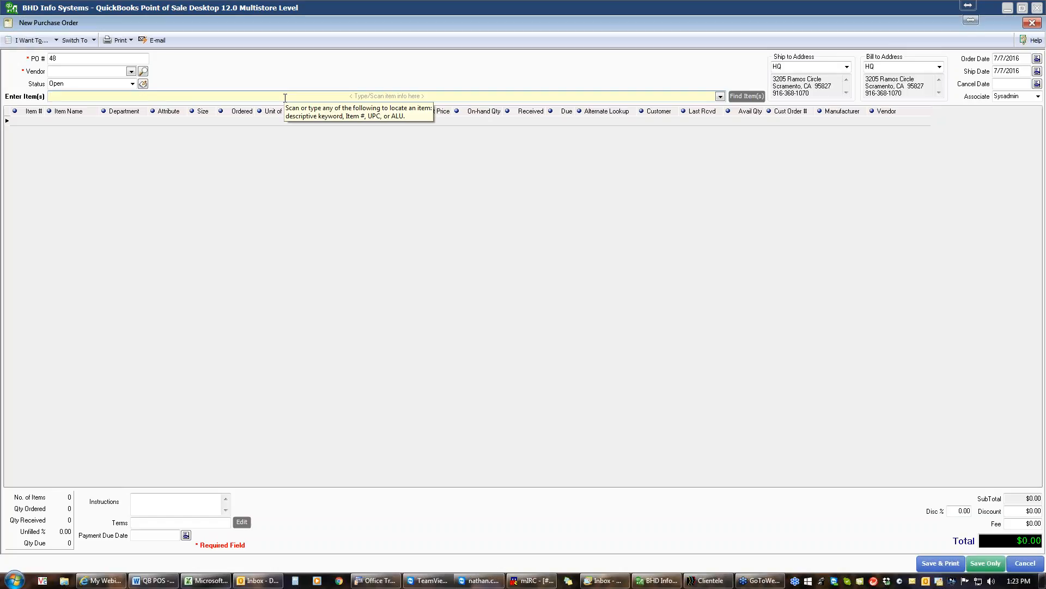
text(t)
text(-sh)
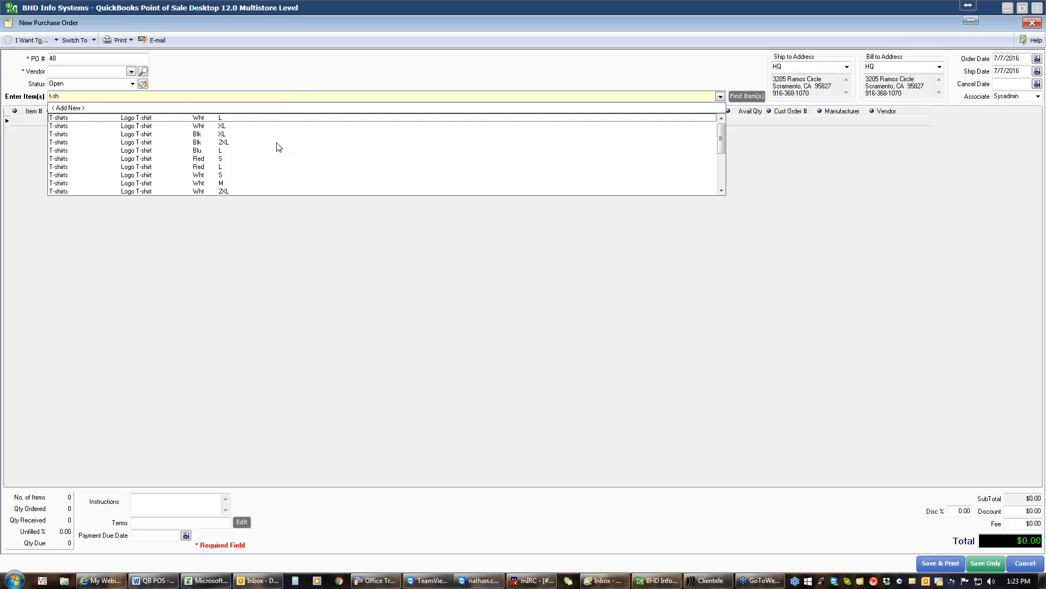
click(302, 67)
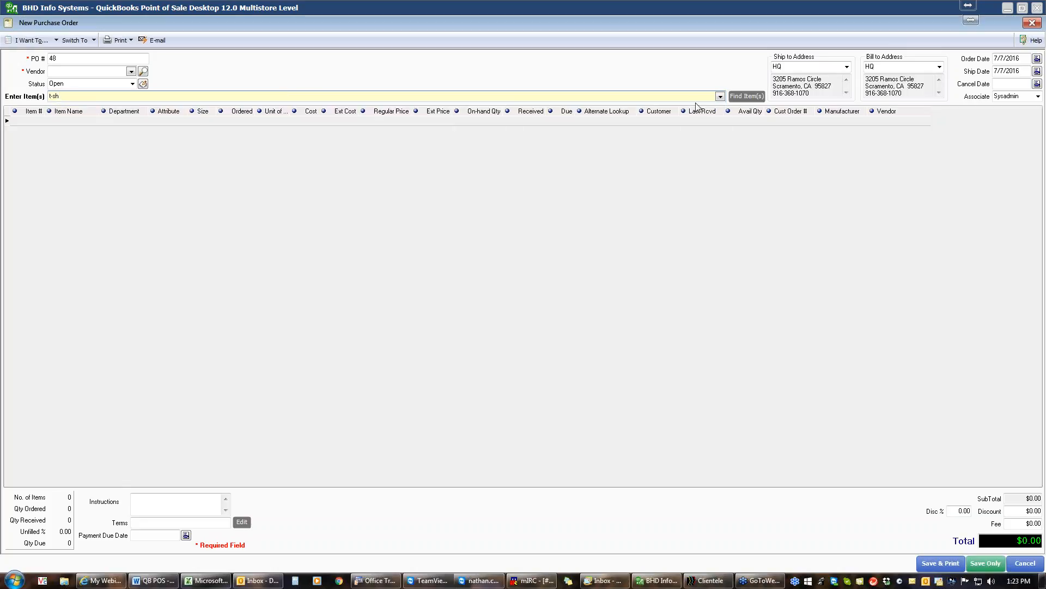
click(720, 97)
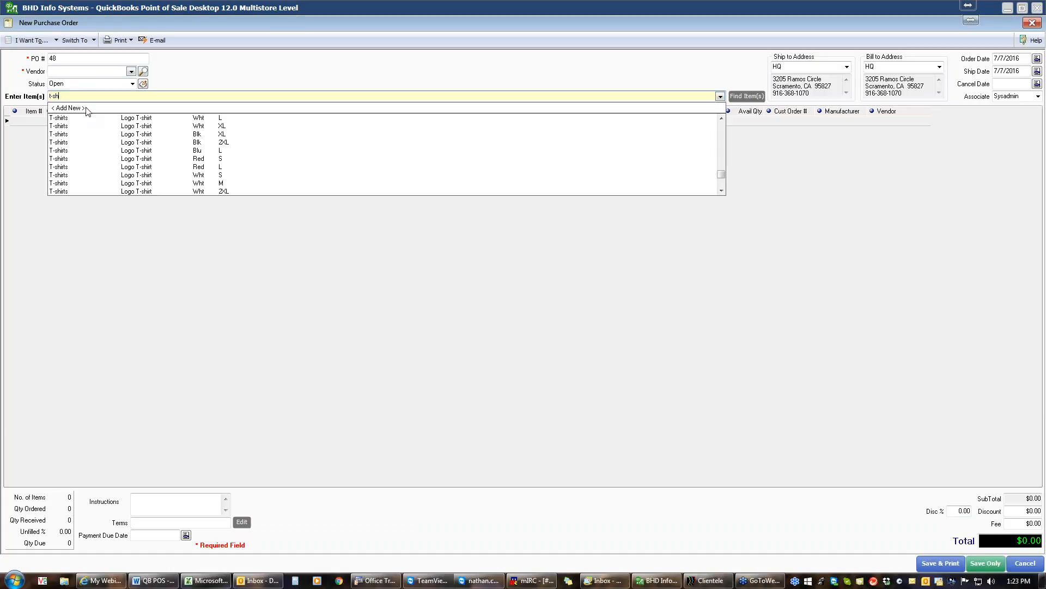
click(259, 77)
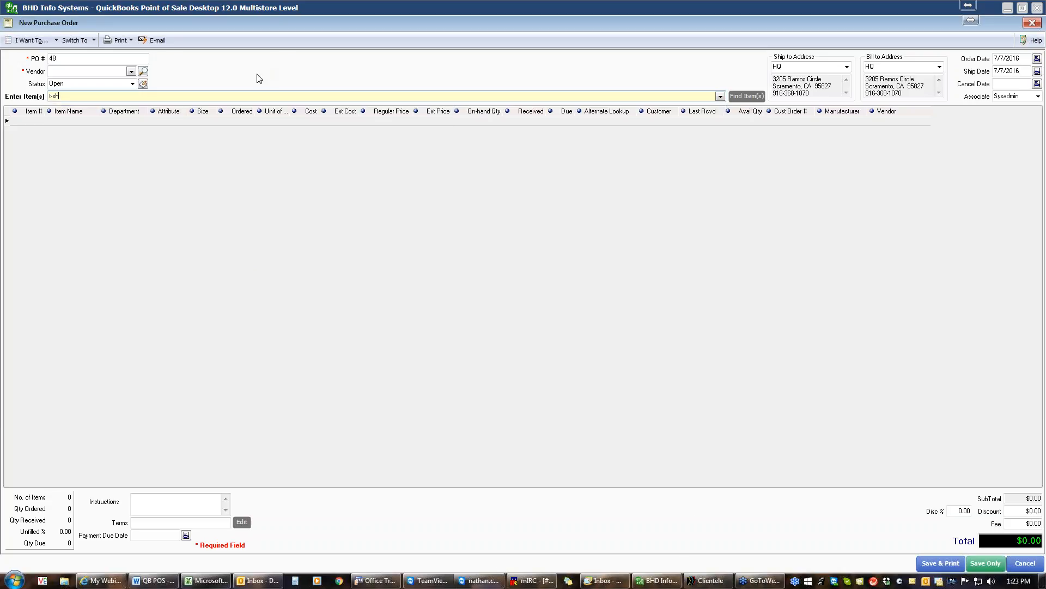
click(131, 73)
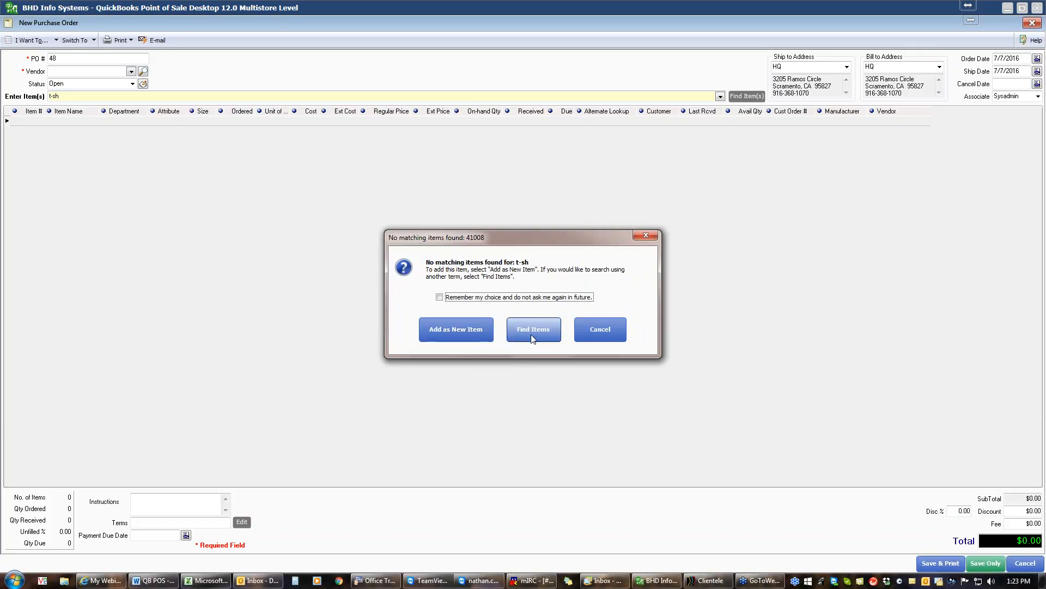
click(588, 329)
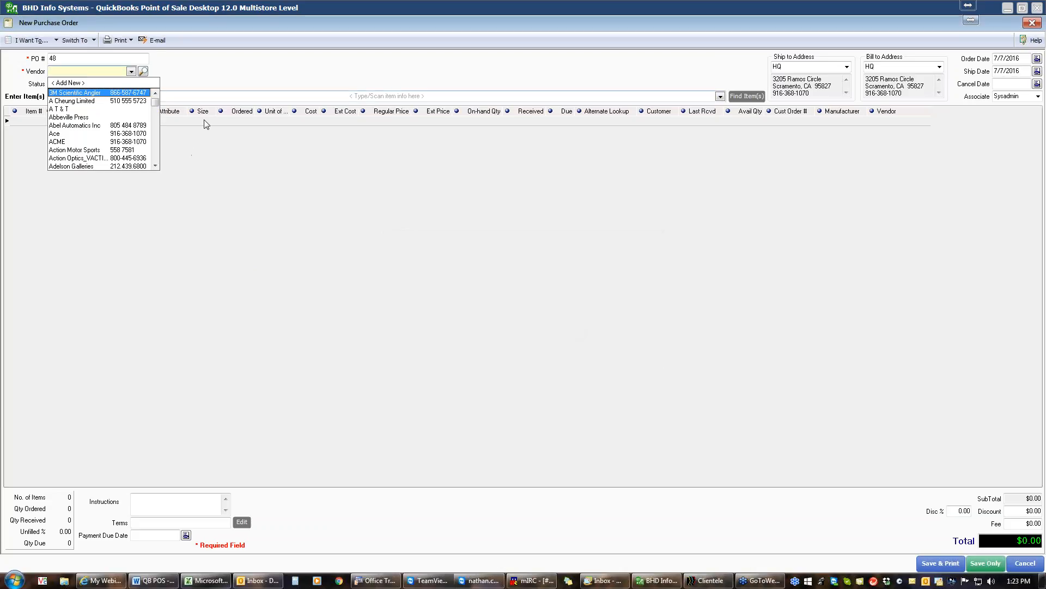
- View the blank new vendor form and the vendor list, and return to the purchase order without adding a vendor
click(101, 83)
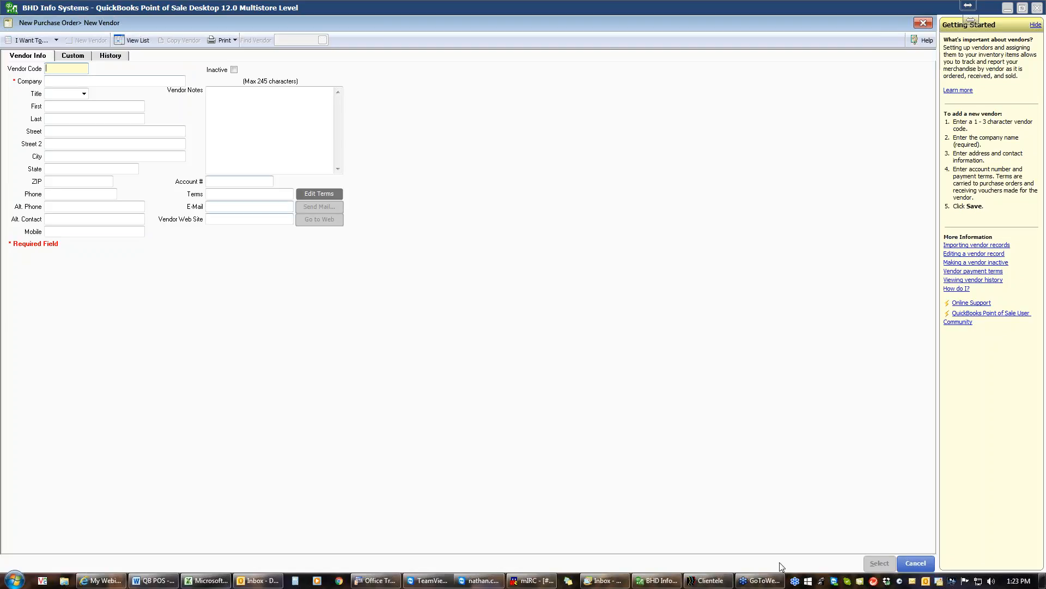
click(916, 563)
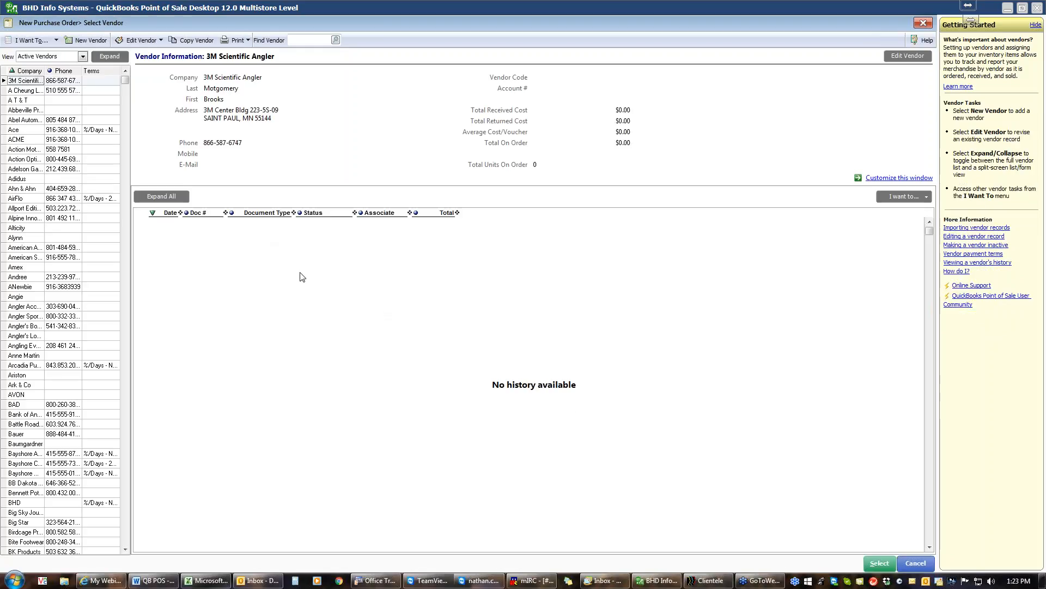
click(910, 558)
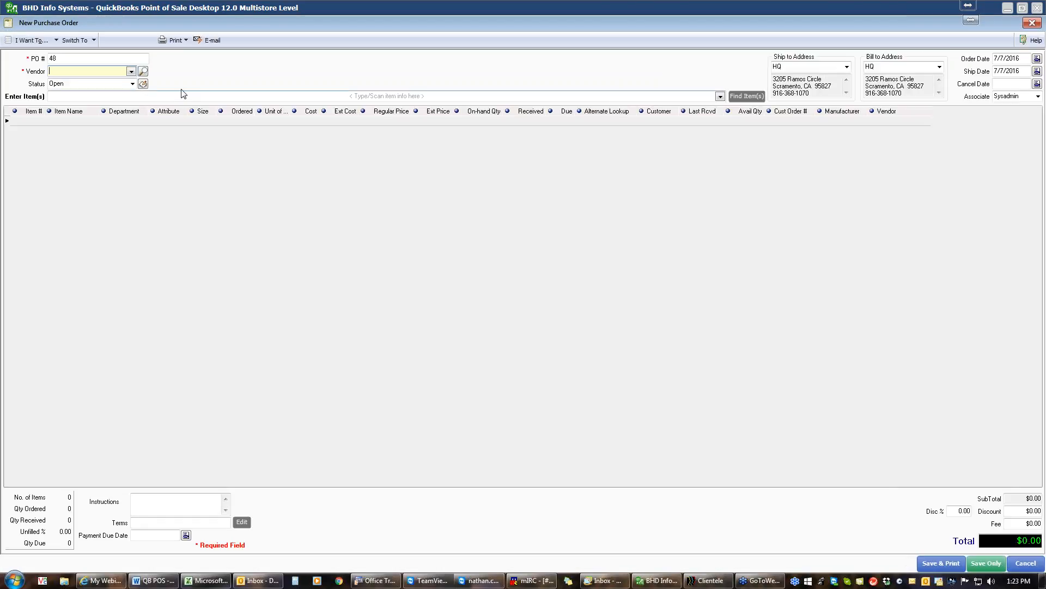
- Set the purchase order's vendor to Ace and open the full item list for choosing order items
click(132, 71)
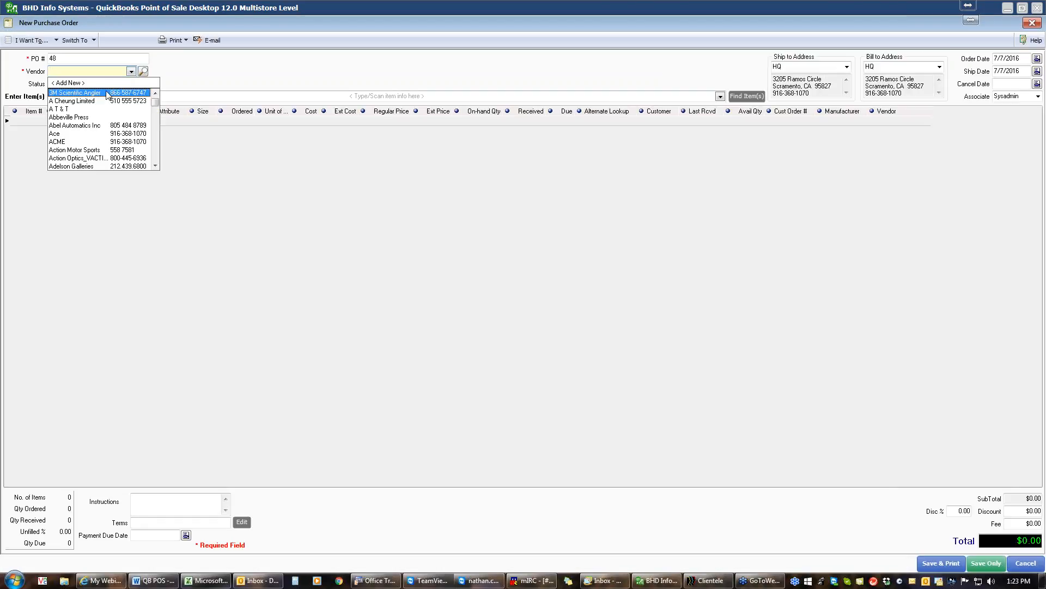
click(63, 134)
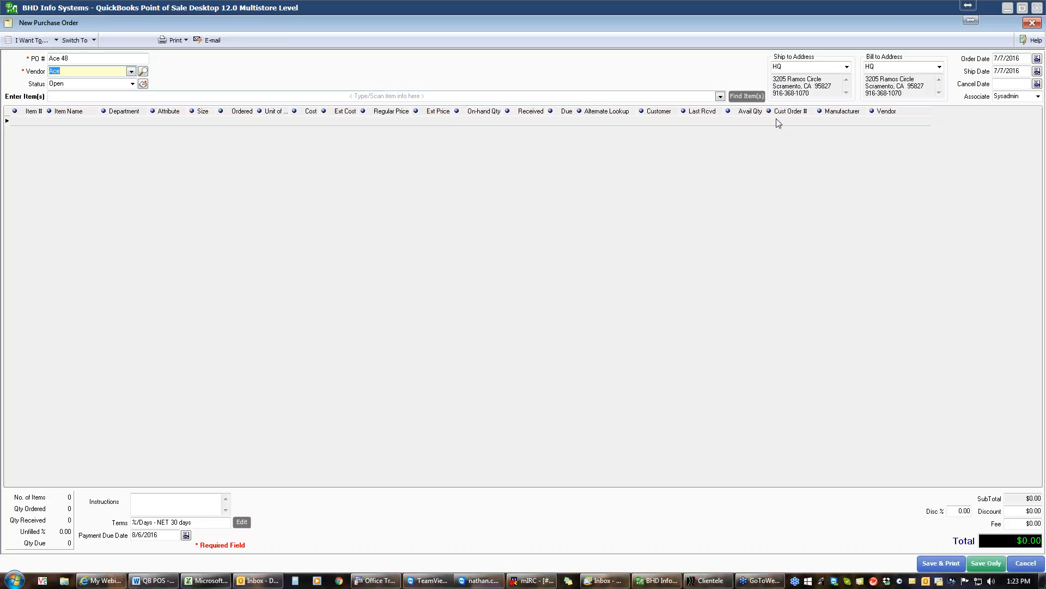
click(747, 101)
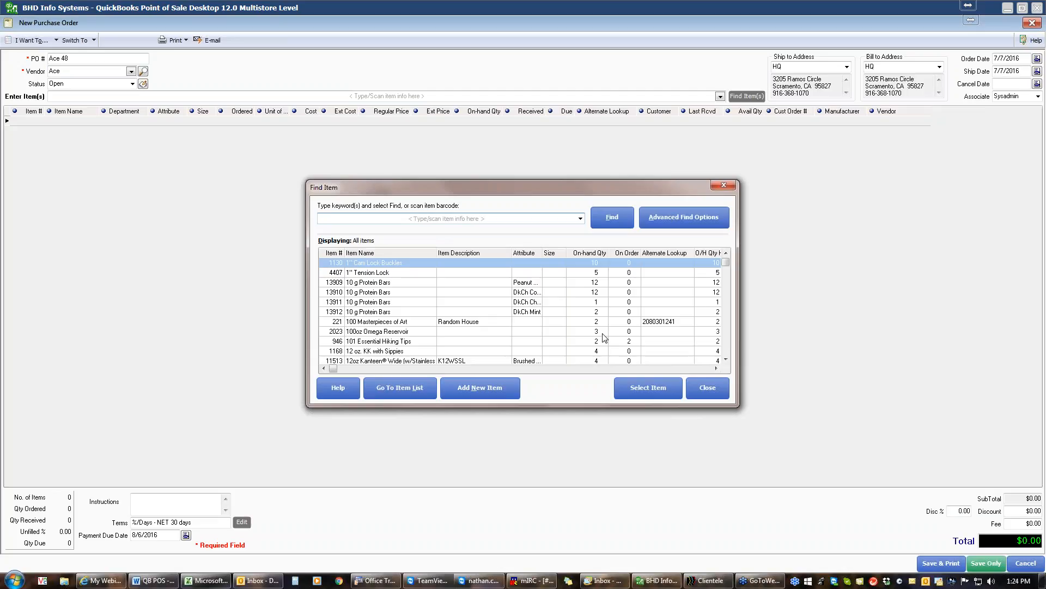
click(392, 390)
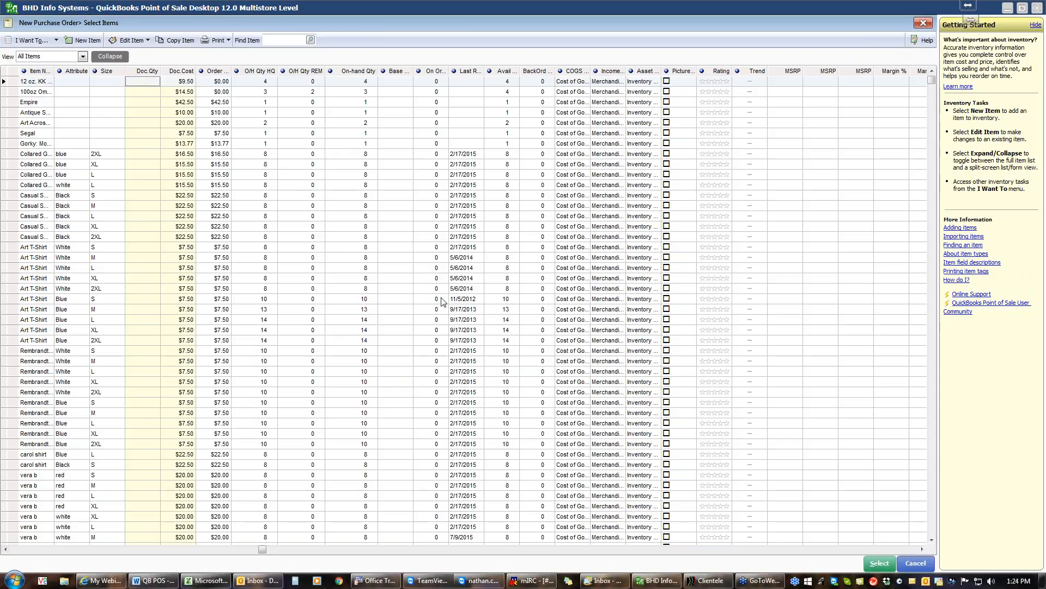
click(84, 550)
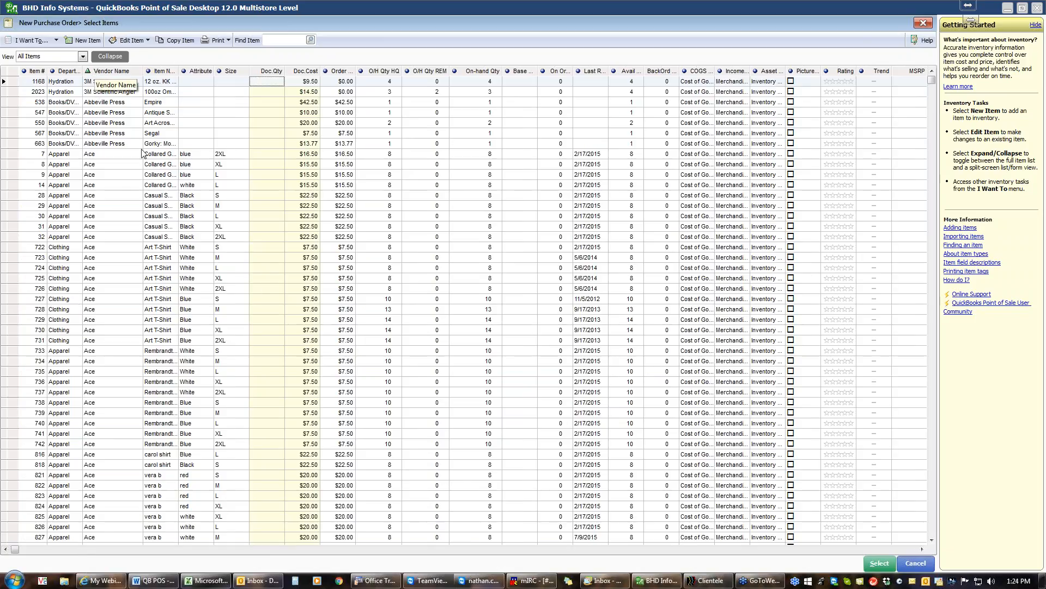
- Enter order quantities for Ace's black T-shirts: 3 in S, 3 in M, 2 in L, 2 in XL and 3 in 2XL
click(263, 156)
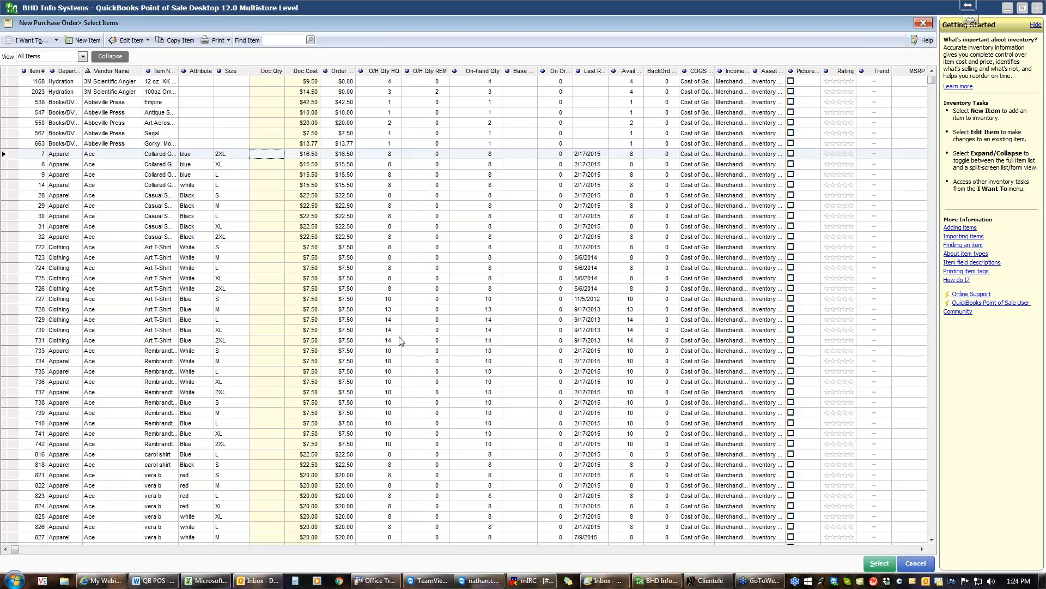
scroll(366, 325, down, 3)
scroll(367, 325, down, 9)
scroll(368, 326, down, 7)
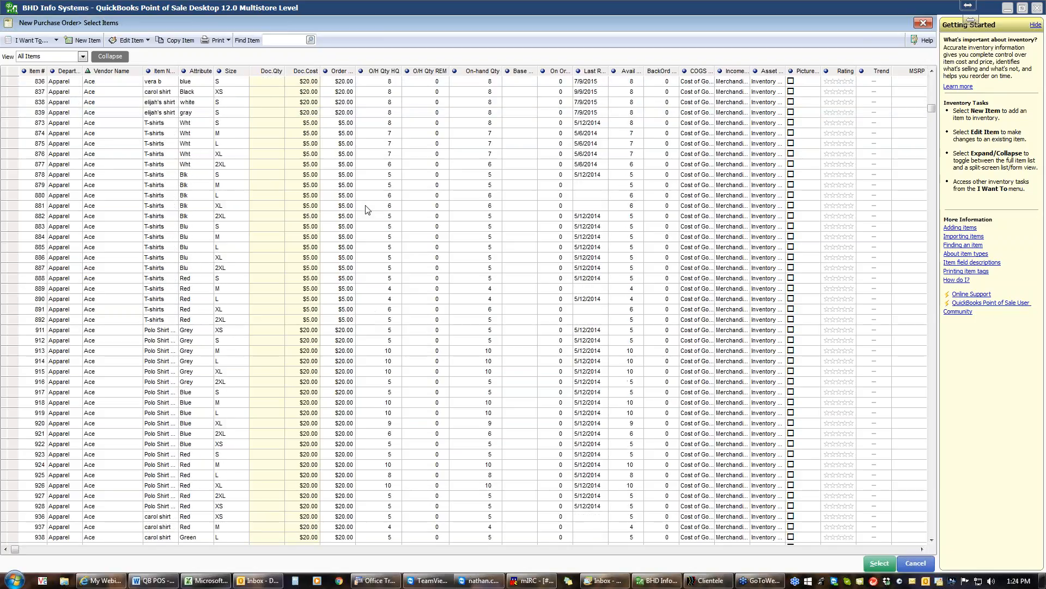
click(273, 175)
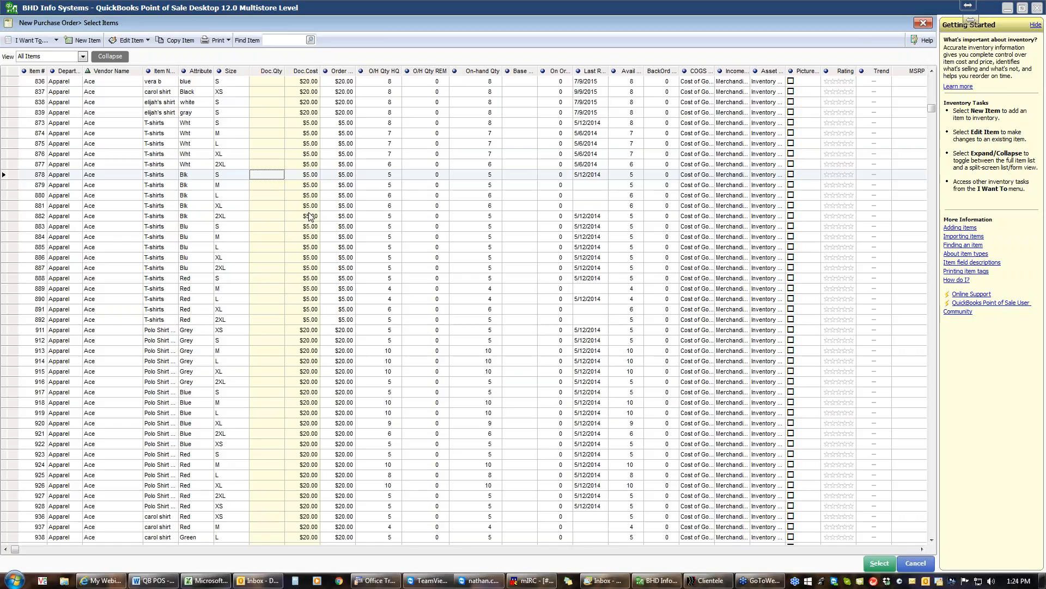
text(3)
key(Down)
text(3)
key(Down)
text(2)
key(Down)
text(2)
key(Down)
text(3)
key(Down)
- Enter an order quantity of 3 for each blue T-shirt size from S to 2XL
text(3)
key(Down)
text(3)
key(Down)
text(3)
key(Down)
text(3)
key(Down)
text(3)
key(Down)
- Enter order quantities for the red T-shirts: 3 in S, 4 in M, 4 in L, 2 in XL and 3 in 2XL
text(3)
key(Down)
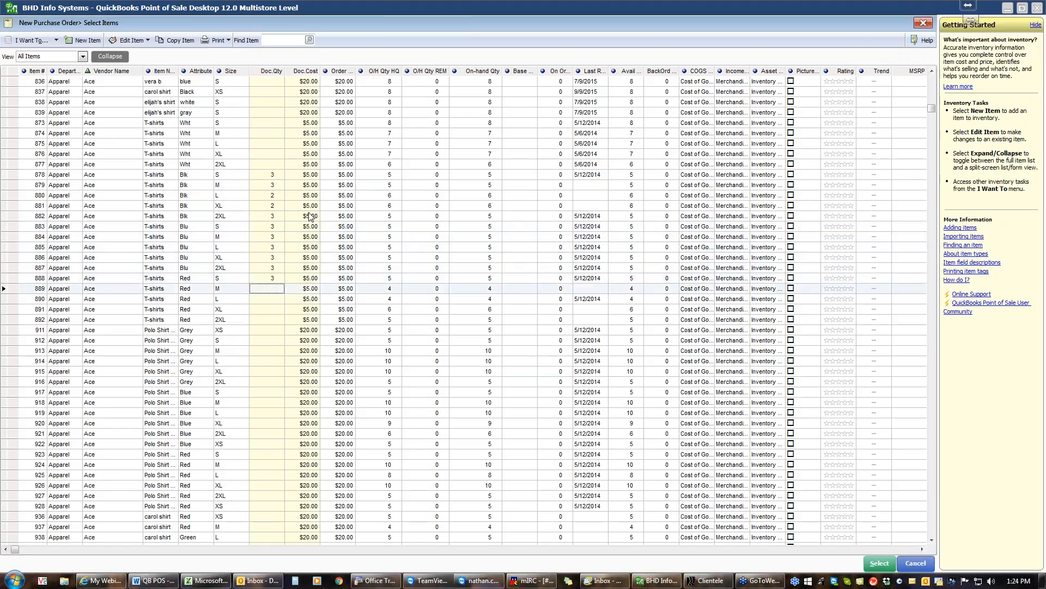
text(4)
key(Down)
text(4)
key(Down)
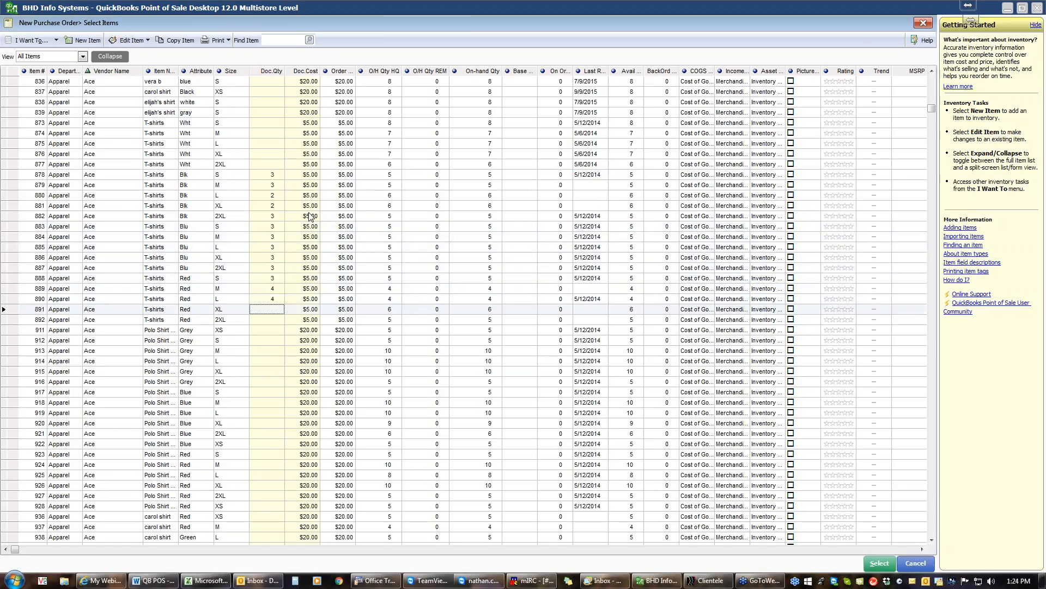
text(2)
key(Down)
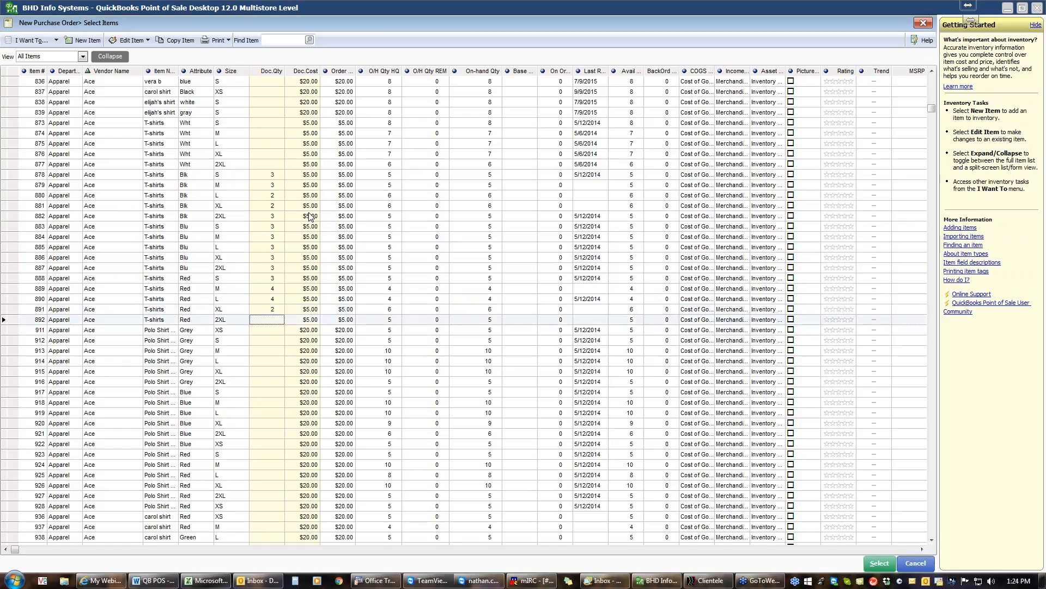
text(3)
key(Down)
- Enter a quantity of 3 for the grey polo shirts in XS and S, and add all chosen items to the order
text(3)
key(Down)
text(3)
key(Down)
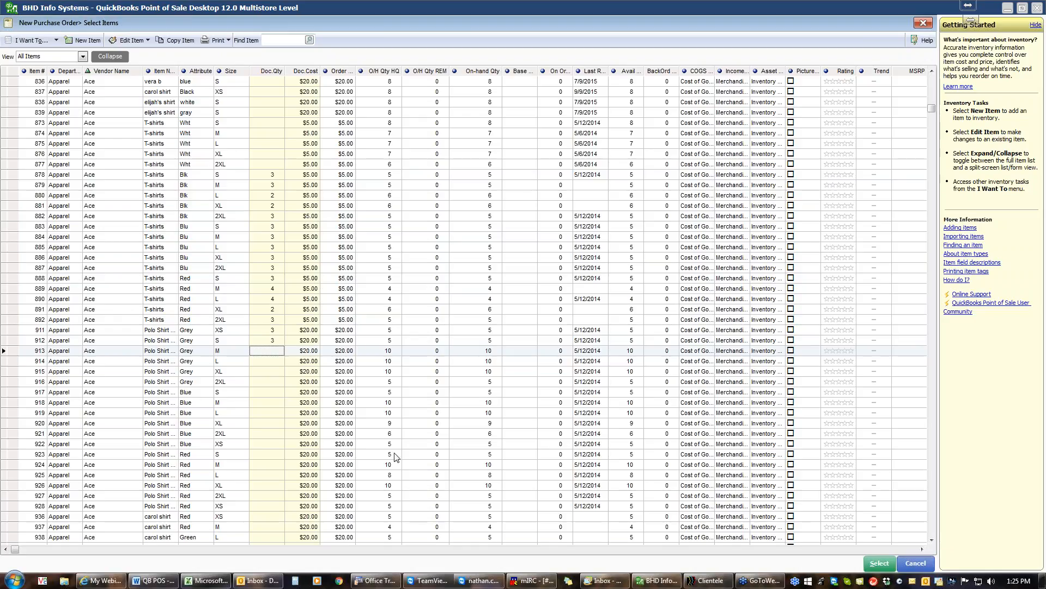
click(877, 563)
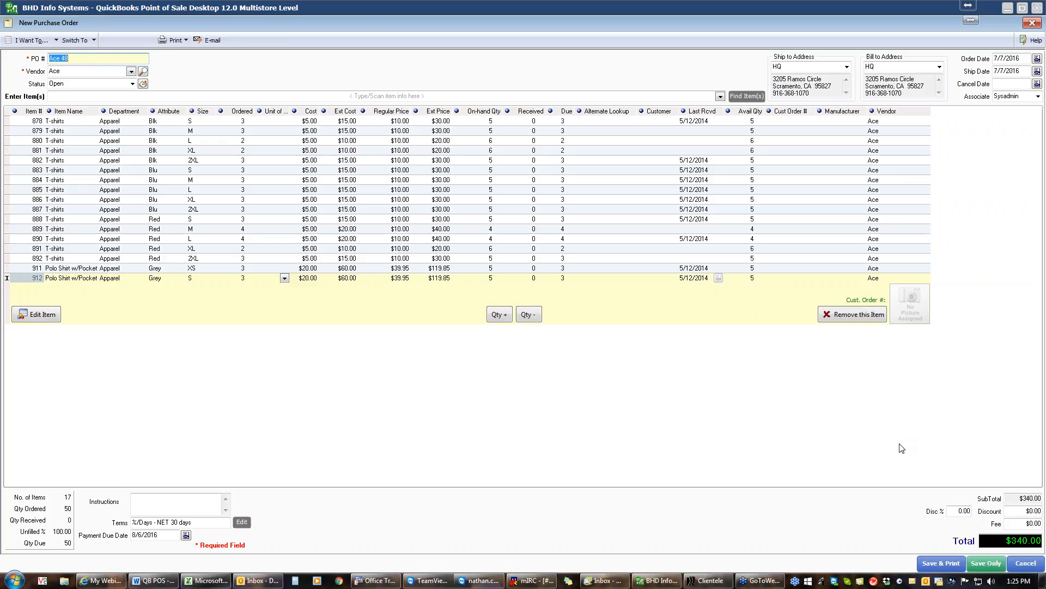
- Save the purchase order and preview its printout with all items on the document
click(950, 567)
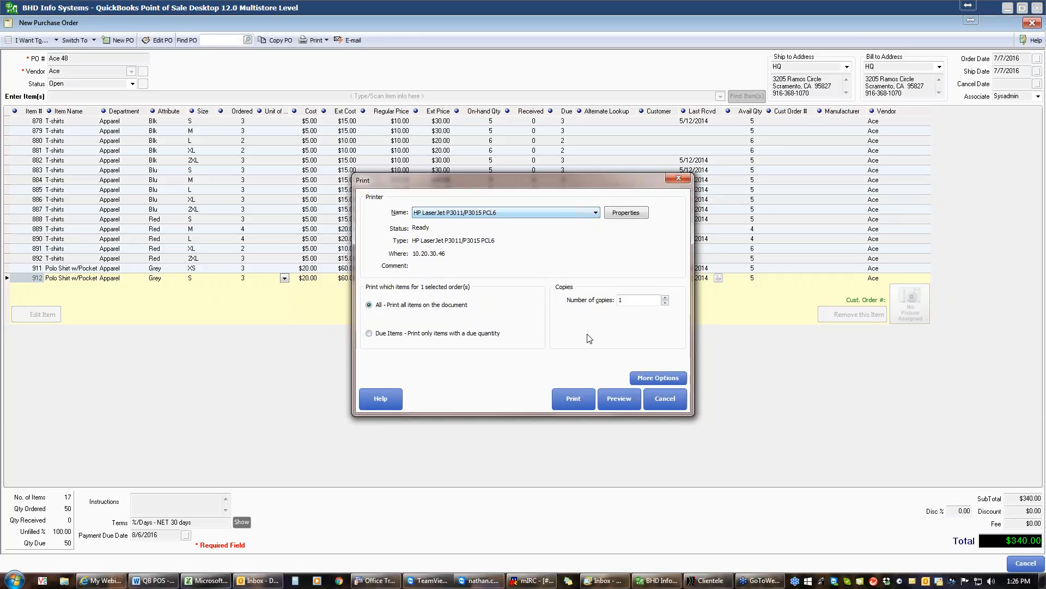
click(609, 398)
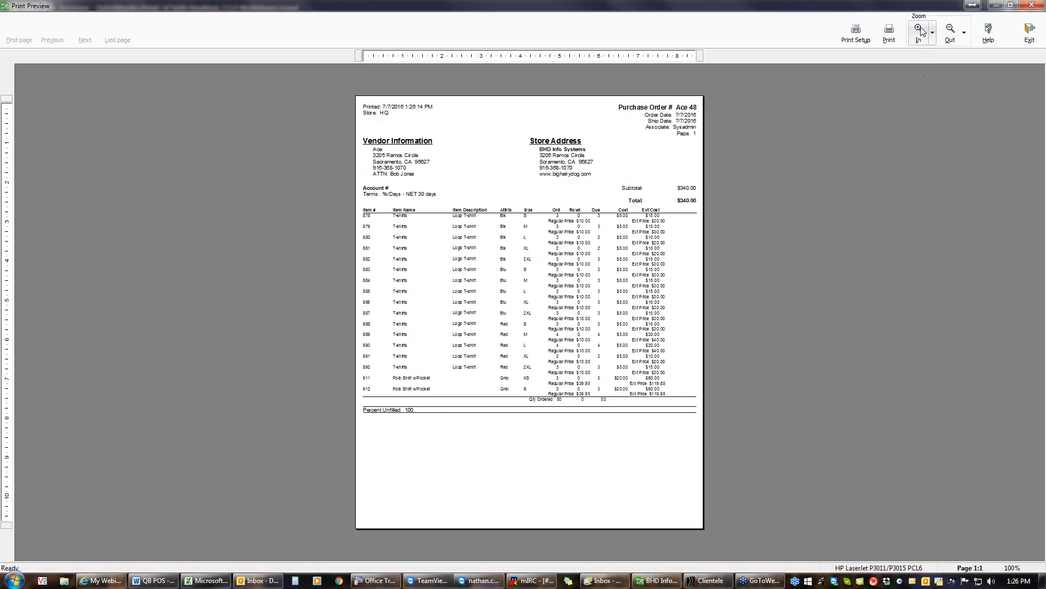
- Enlarge the purchase order printout, review it from the vendor details to the last item, and close the preview
click(920, 31)
click(920, 32)
click(921, 31)
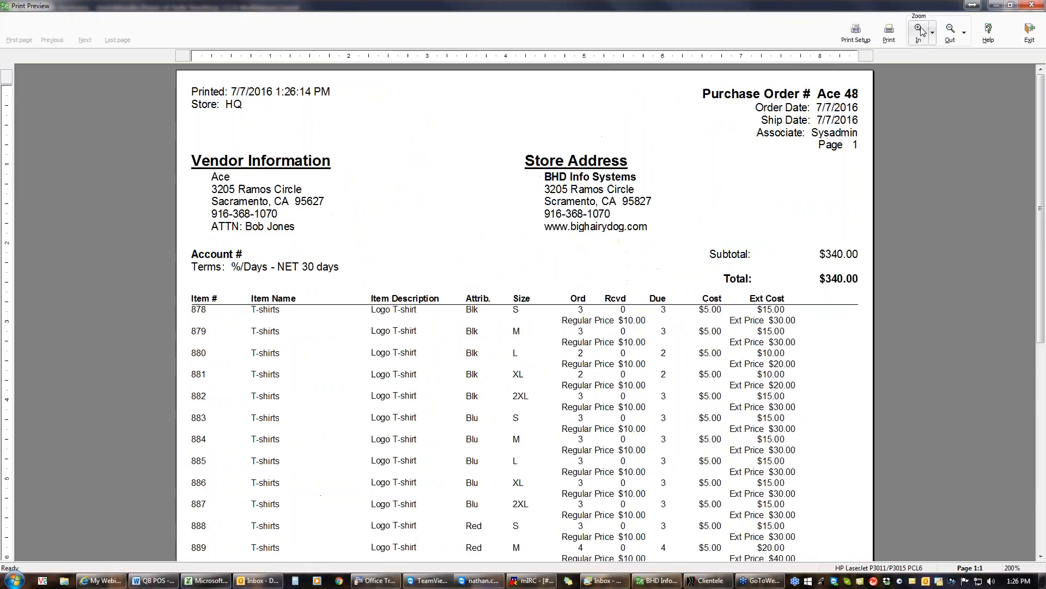
scroll(994, 336, down, 1)
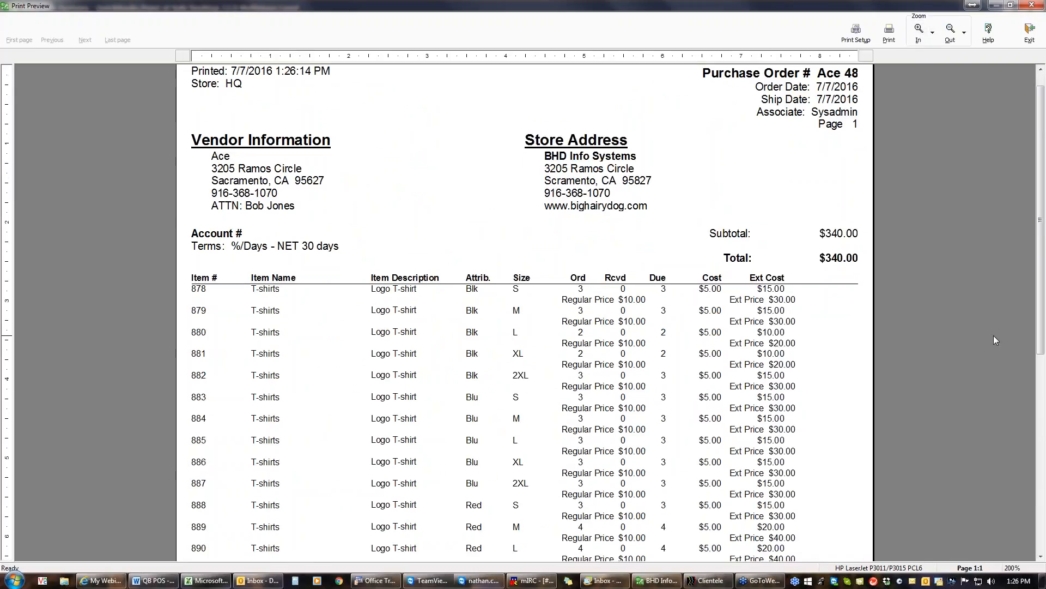
scroll(994, 336, down, 1)
scroll(993, 335, down, 4)
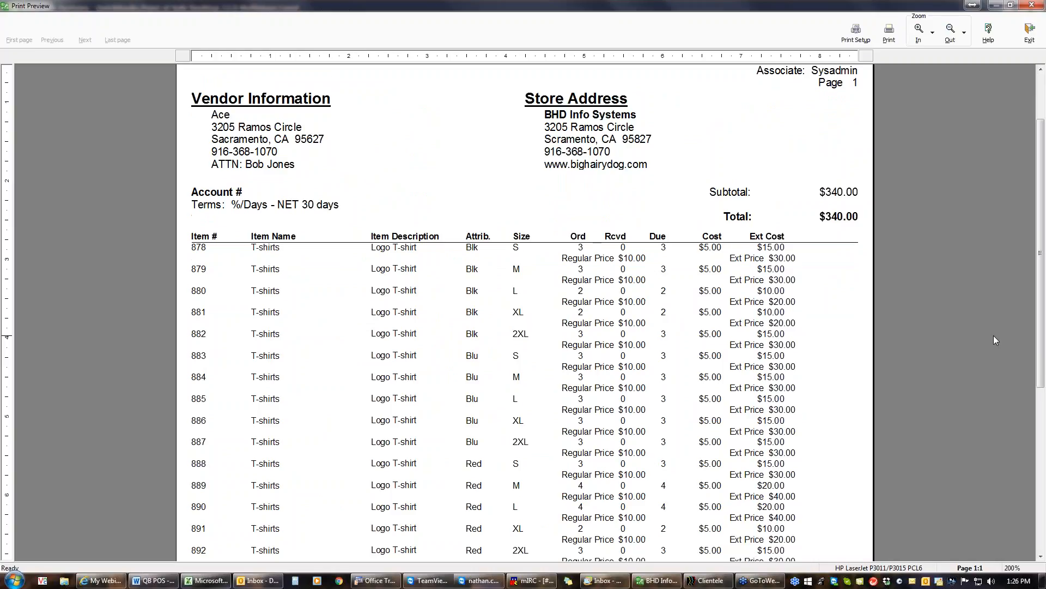
scroll(993, 335, down, 4)
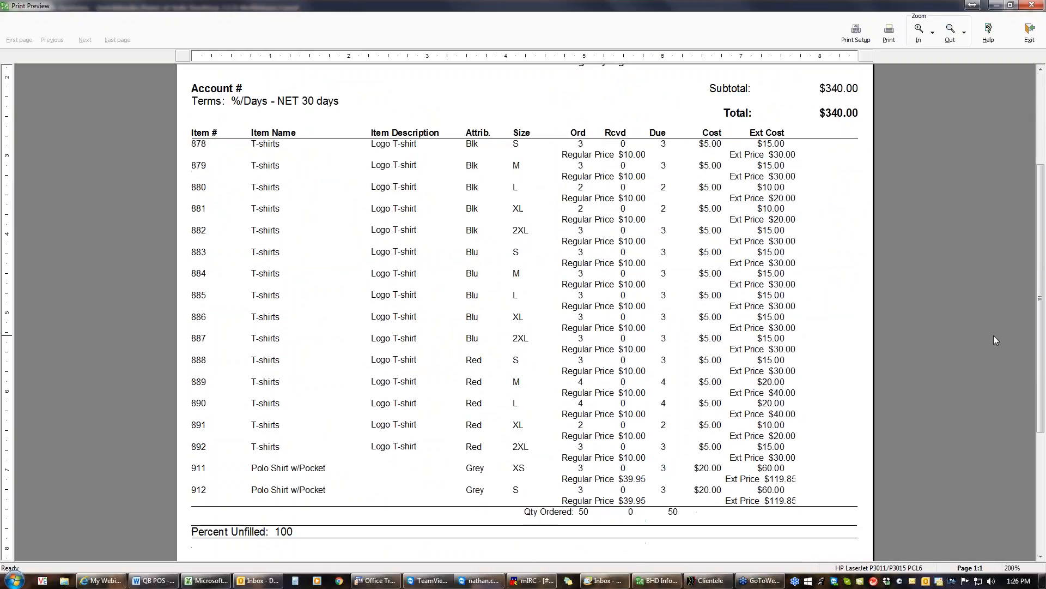
scroll(994, 336, down, 2)
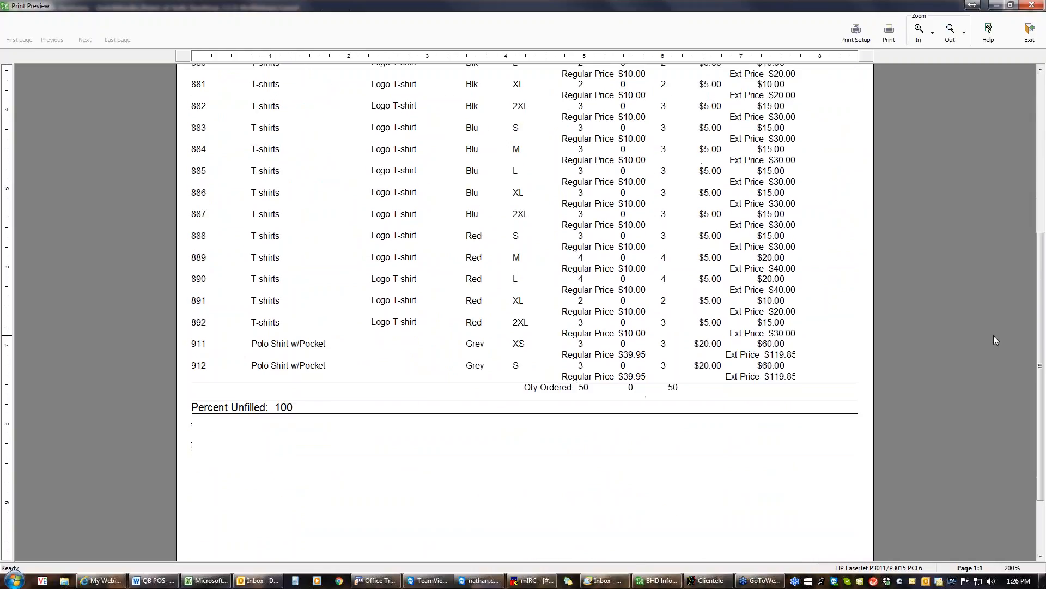
scroll(993, 335, down, 2)
scroll(993, 335, up, 4)
scroll(993, 335, up, 4)
scroll(993, 335, up, 3)
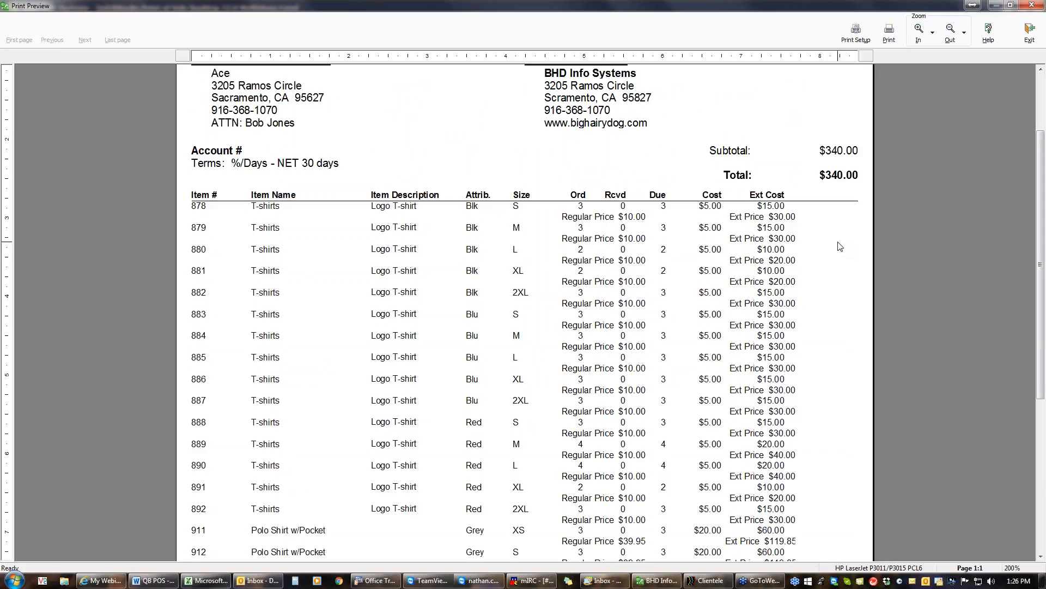
click(1027, 41)
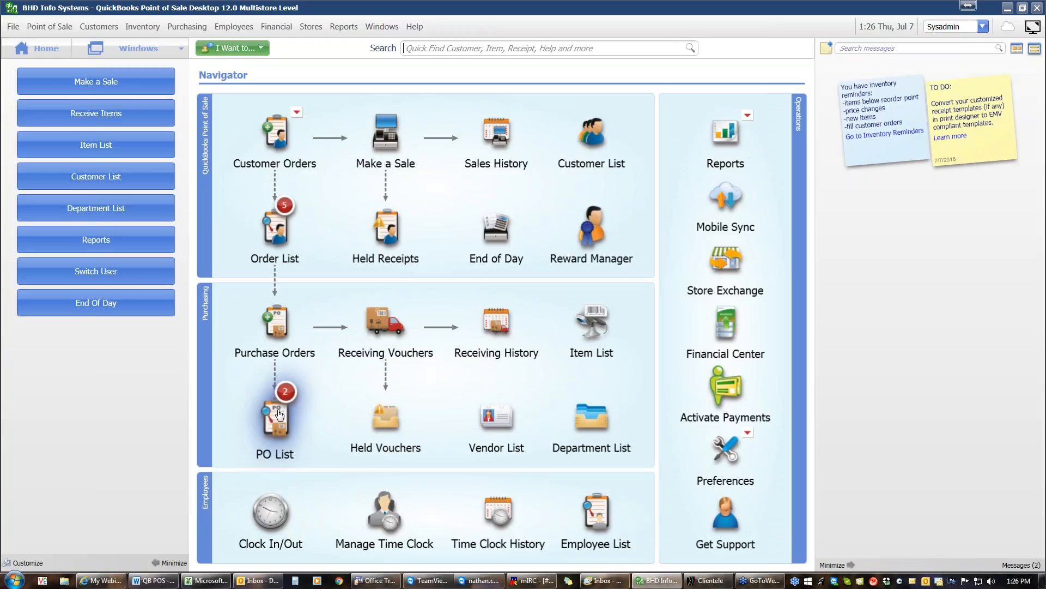
- Open the list of open purchase orders and review the items on the Arcadia Publishing and Ace orders
mouse_move(279, 418)
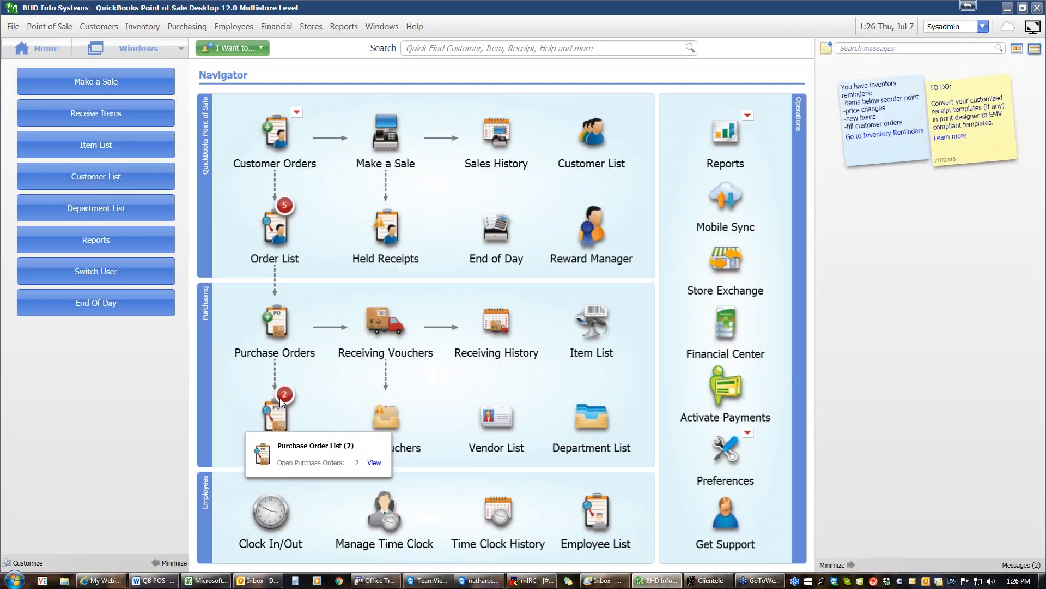
click(374, 463)
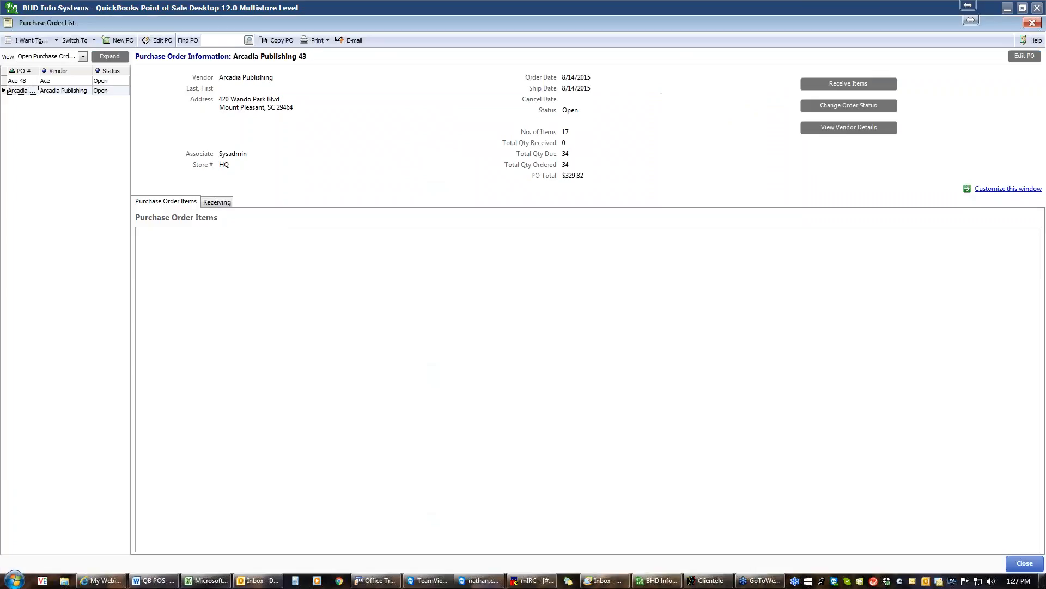
click(60, 92)
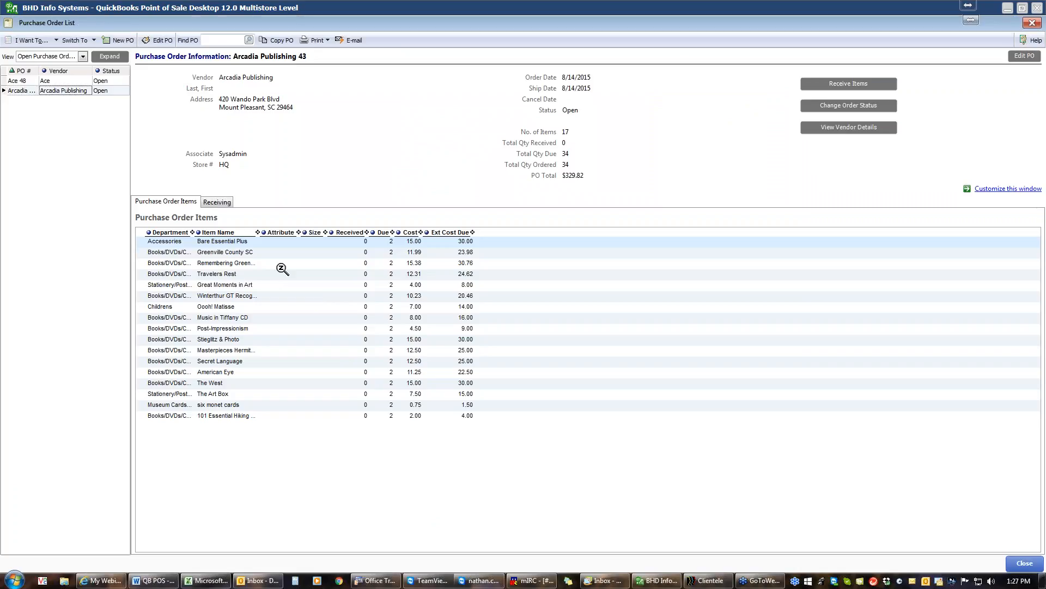
click(55, 83)
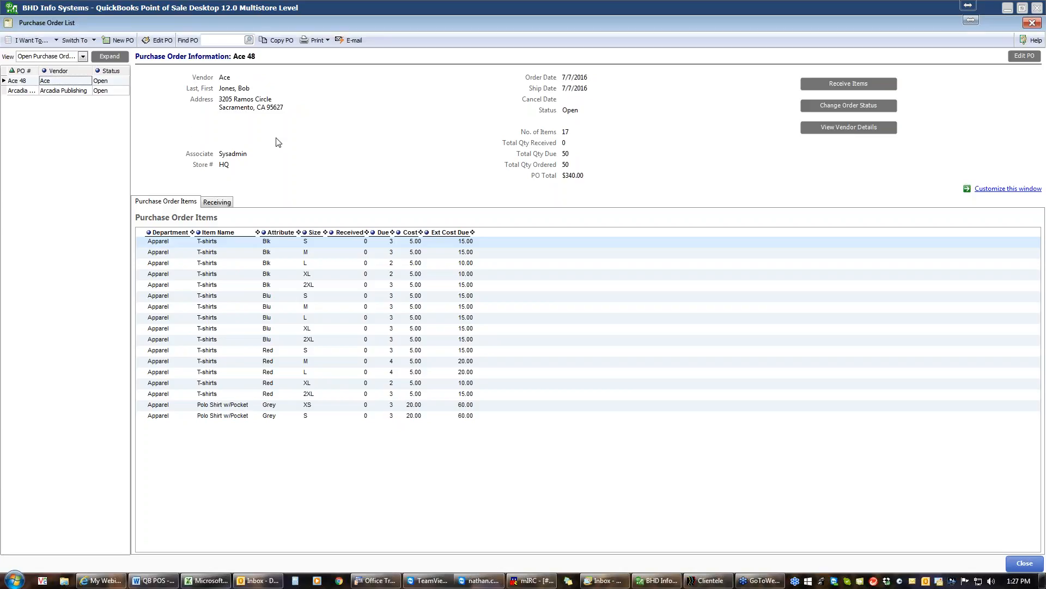
click(65, 91)
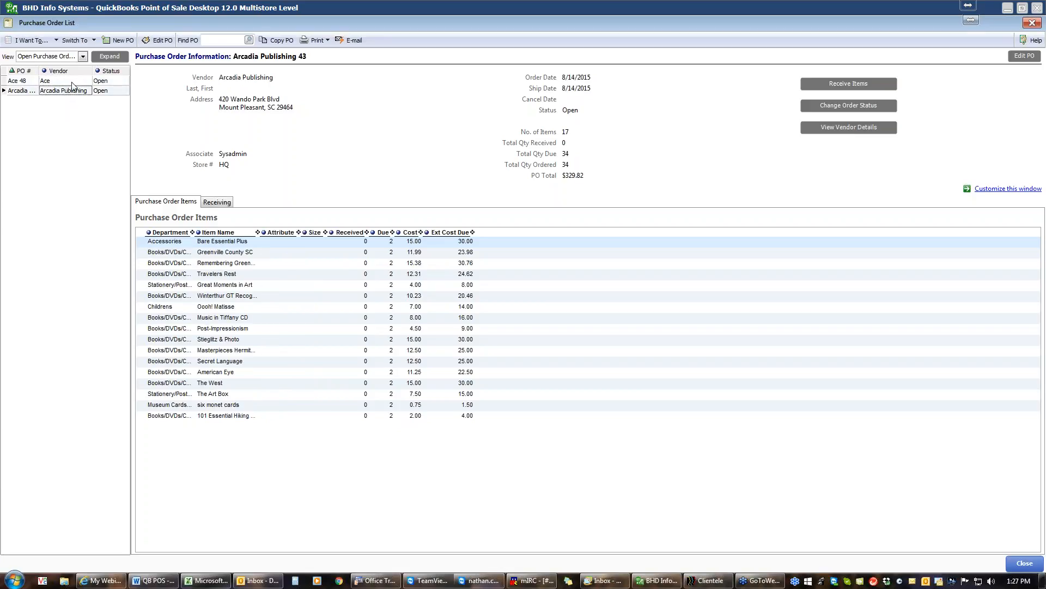
- Open the Ace purchase order for editing and start adding a new inventory item to it
click(72, 82)
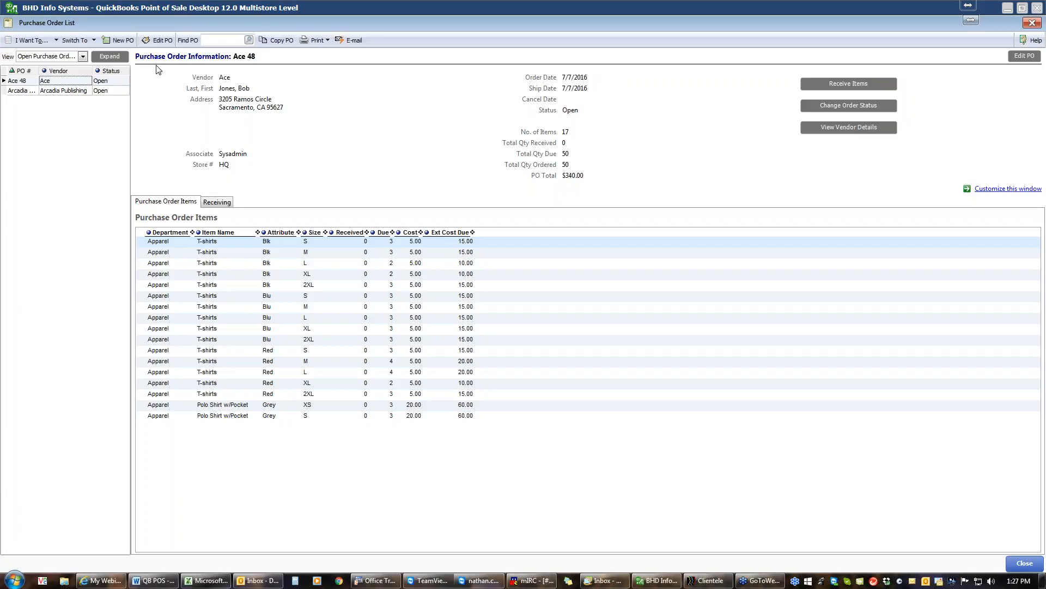
click(150, 40)
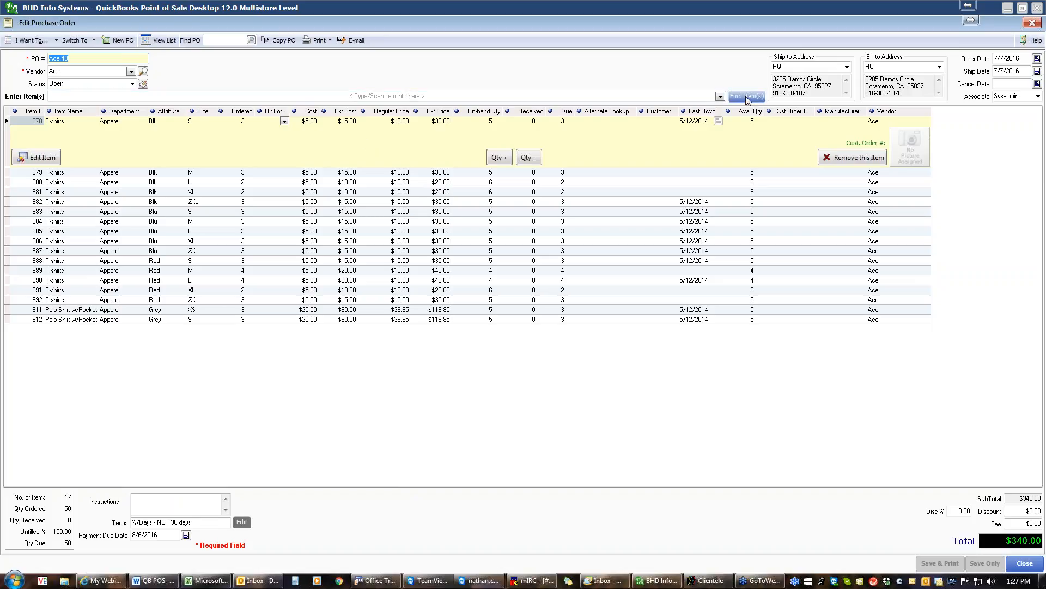
click(720, 96)
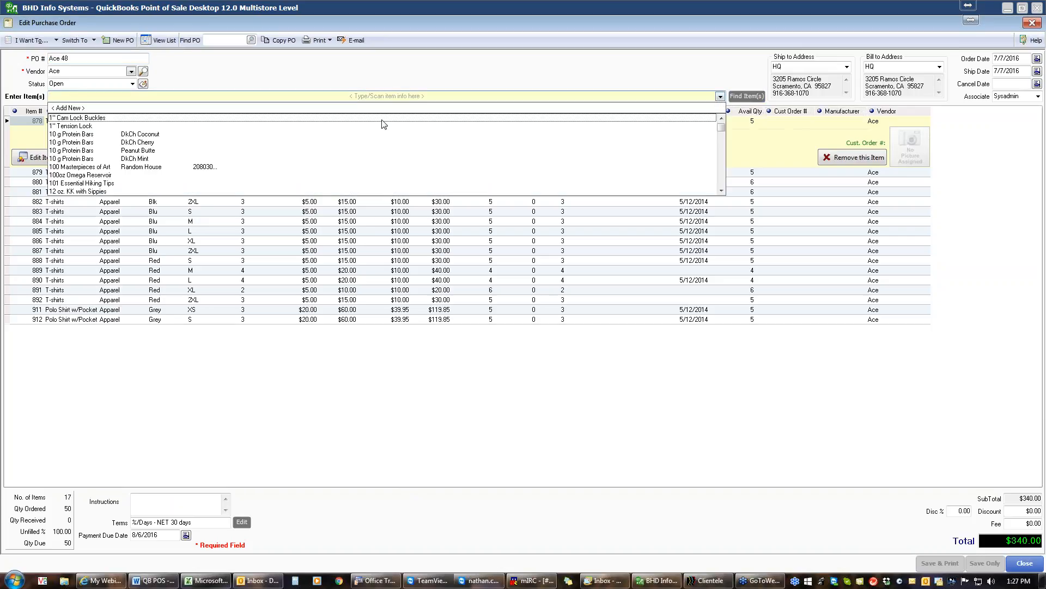
click(81, 108)
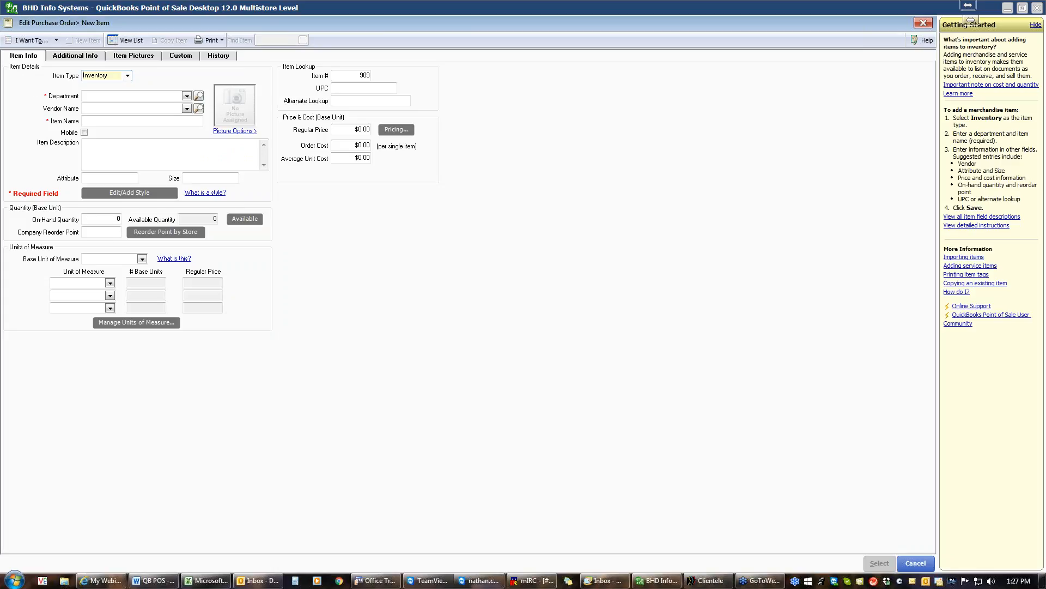
- Assign the new item to the Apparel department and vendor Ace, and name it Logo Cap
click(186, 96)
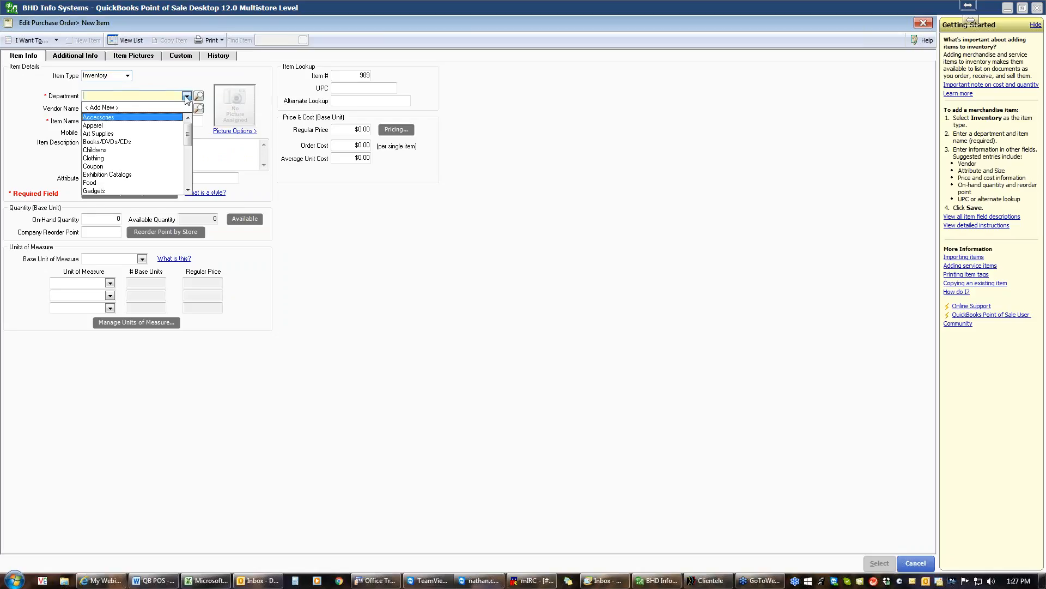
click(101, 125)
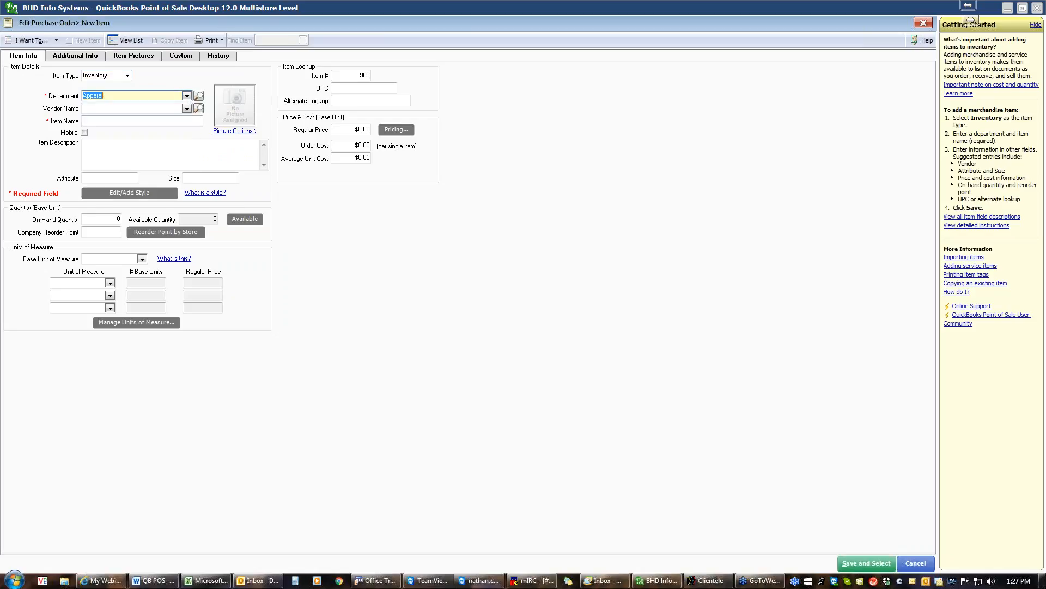
click(187, 109)
click(187, 112)
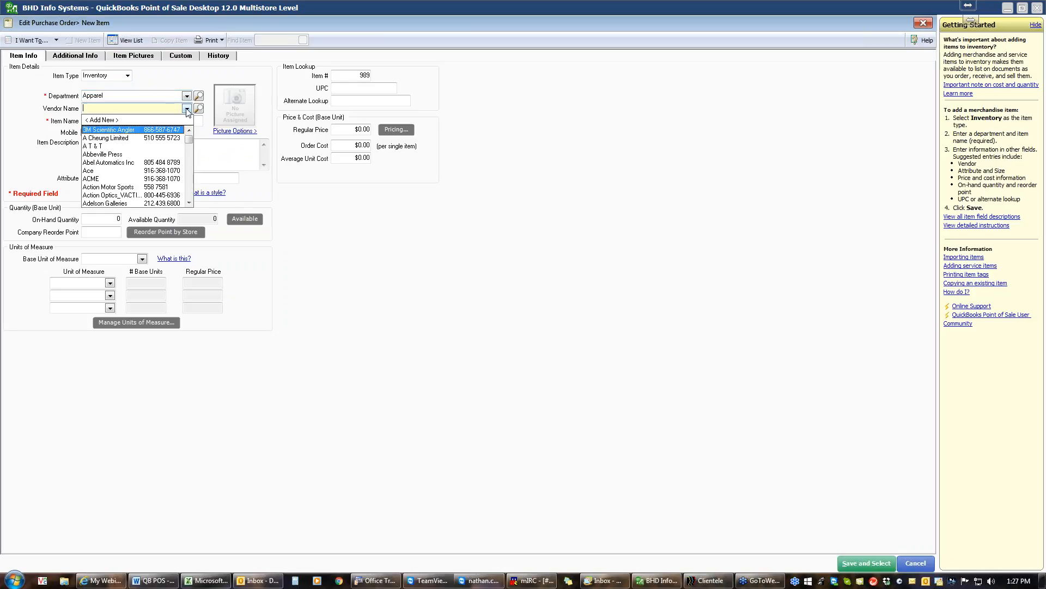
click(91, 170)
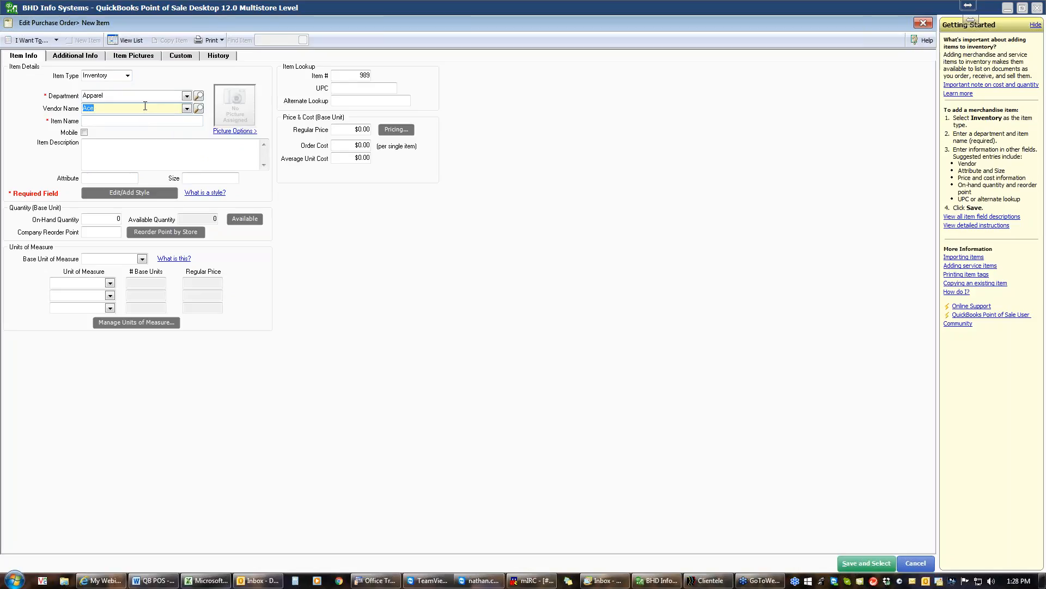
click(132, 122)
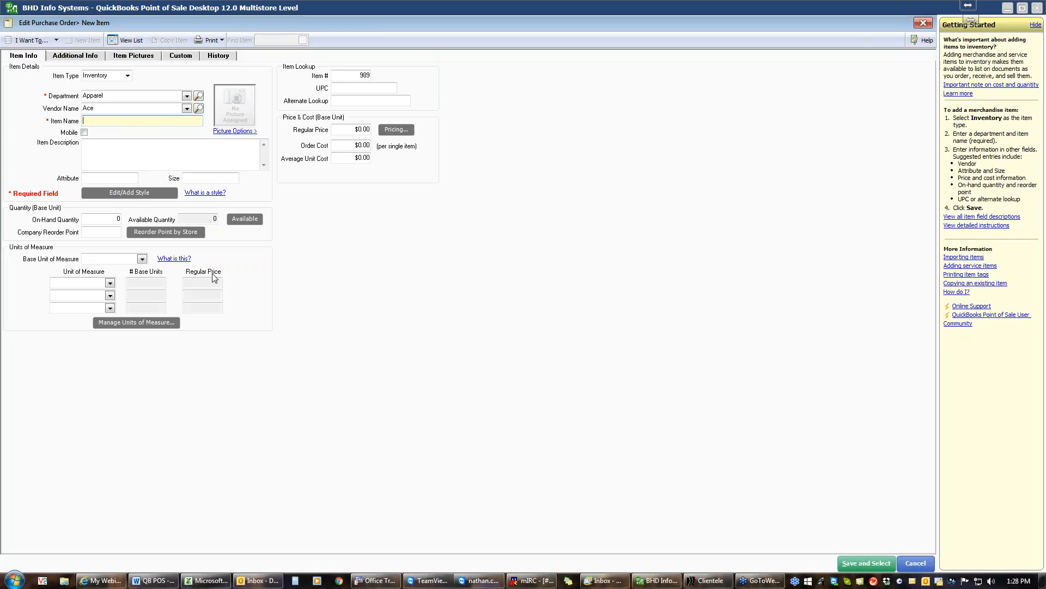
text(Logo Cap)
- Set the Logo Cap's size to Adjustable and its attribute to Black
click(131, 177)
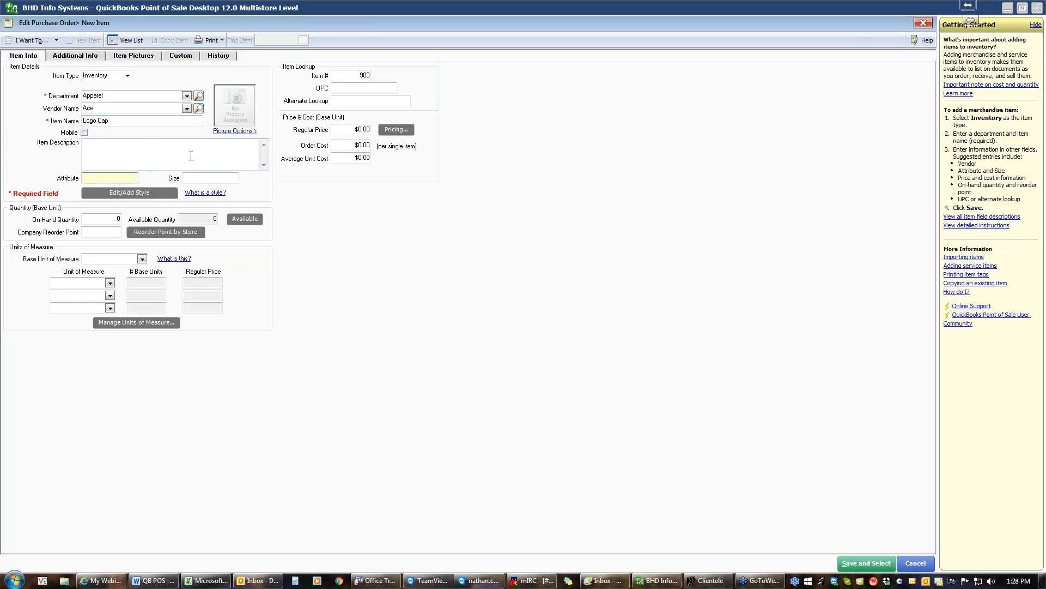
text(Adjustable)
drag(120, 178, 75, 173)
key(ctrl+c)
key(BackSpace)
click(210, 178)
key(ctrl+v)
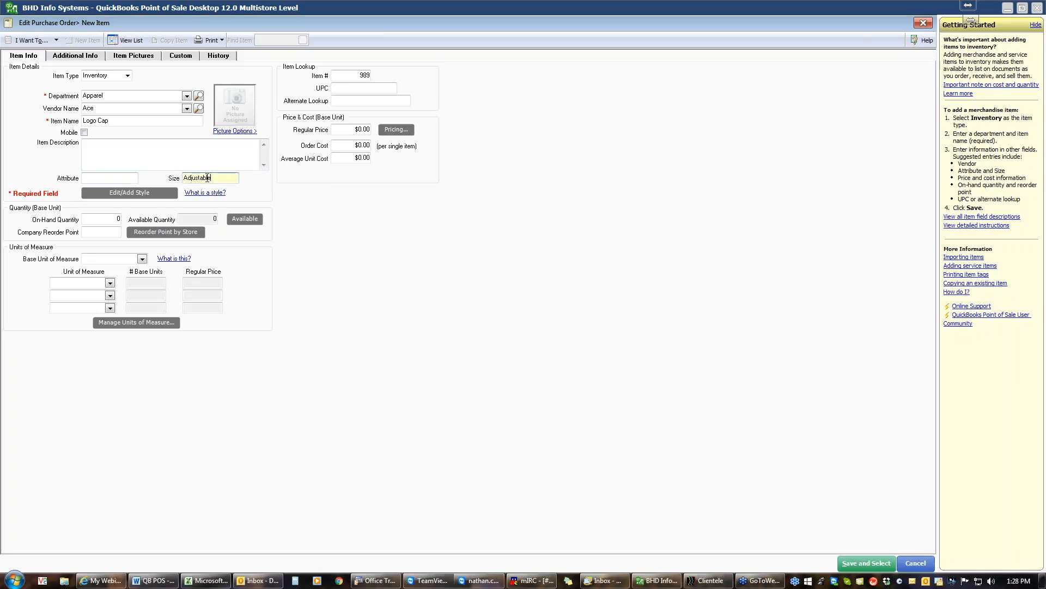
click(108, 178)
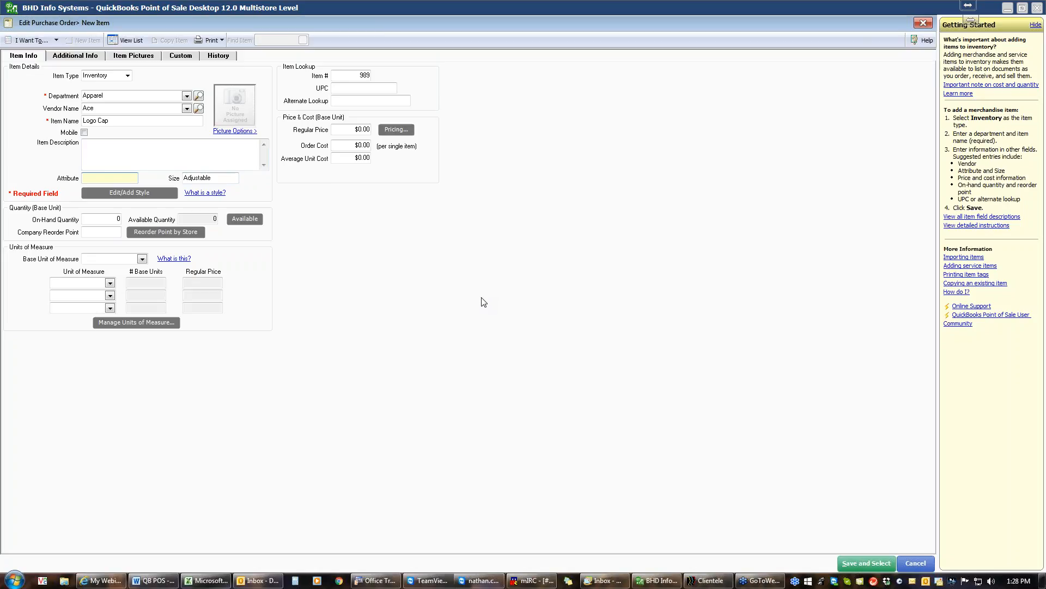
text(Black)
- Set the Logo Cap's regular price to $15.00 and its order cost to $7.00
click(351, 128)
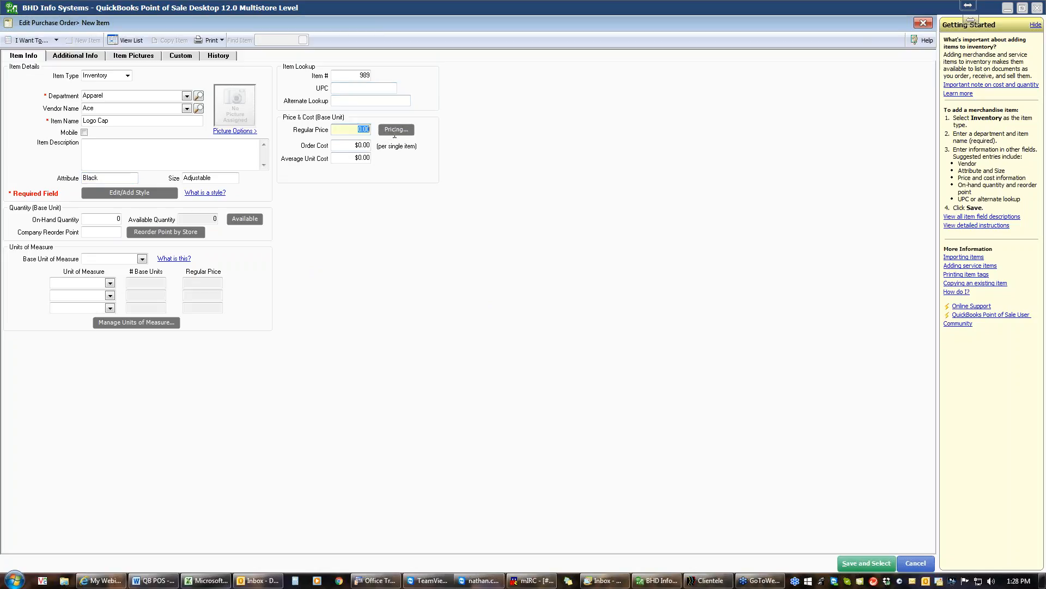
text(15)
click(356, 145)
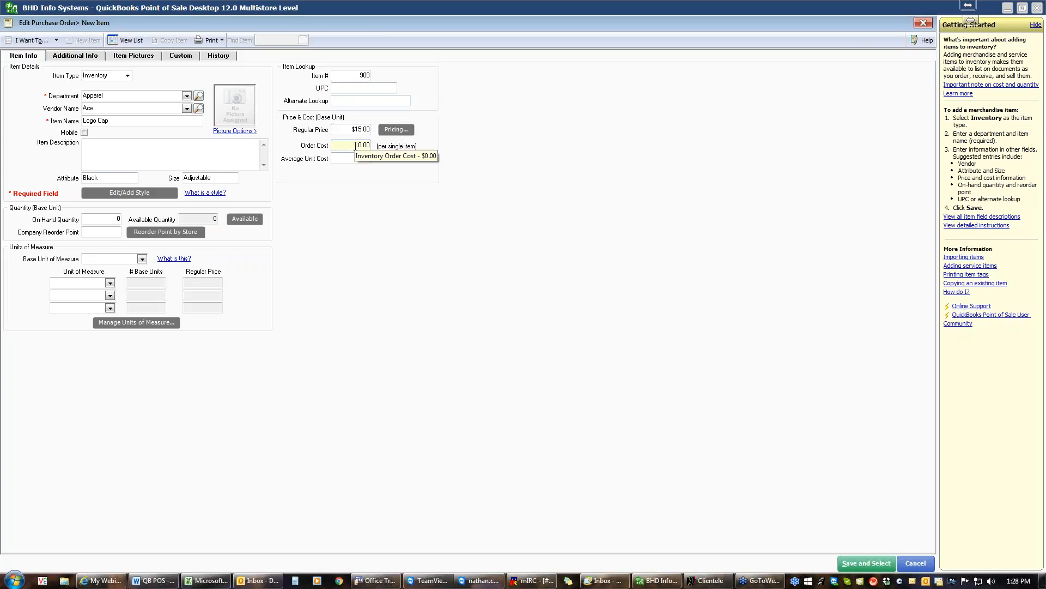
text(7)
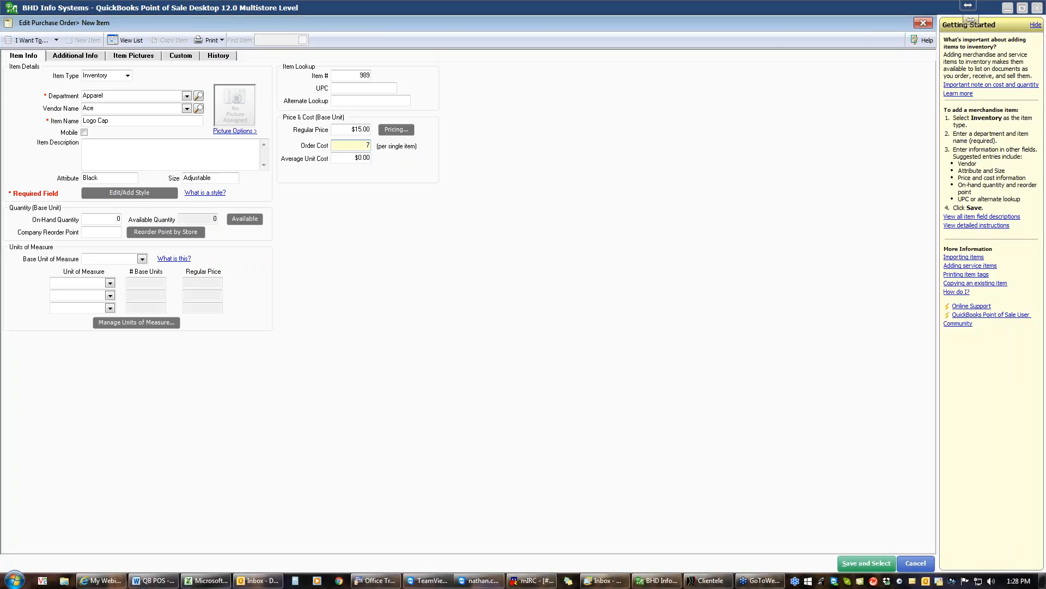
click(354, 157)
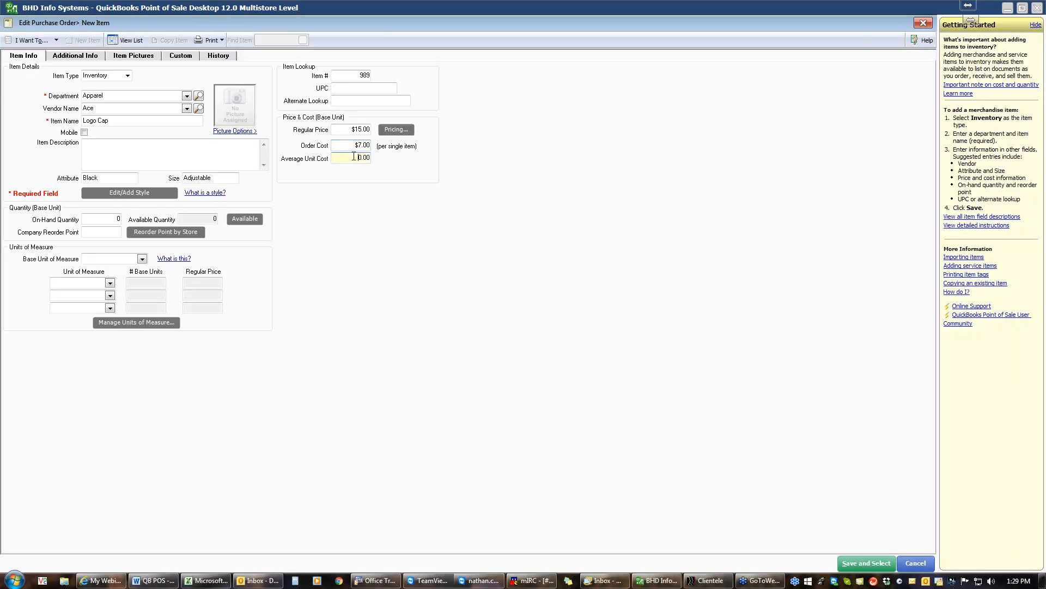
drag(355, 157, 417, 162)
- Save the Logo Cap as a style and add a Brown attribute row to its style grid
click(132, 191)
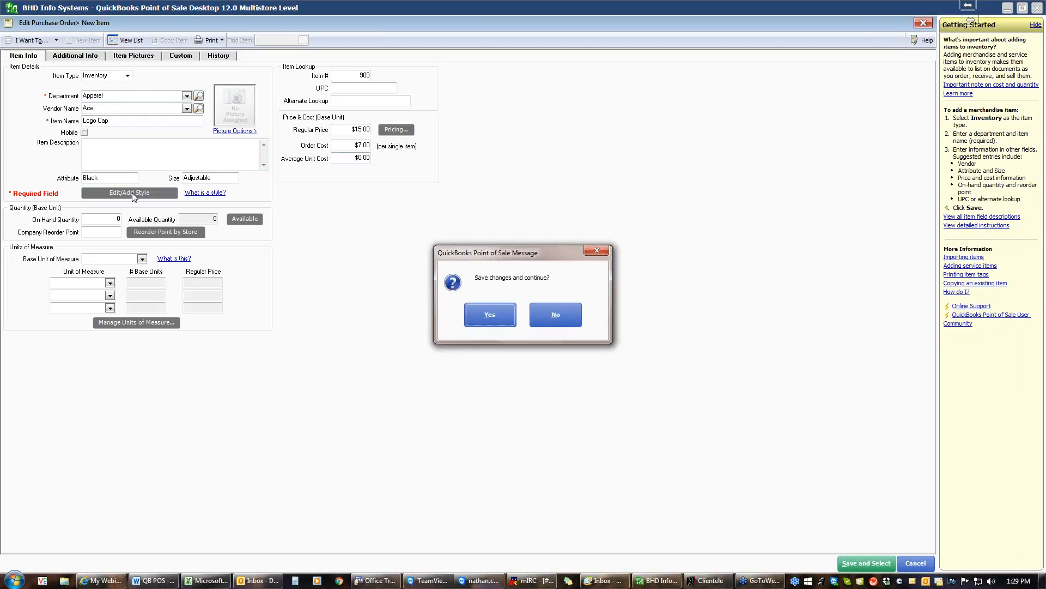
click(481, 322)
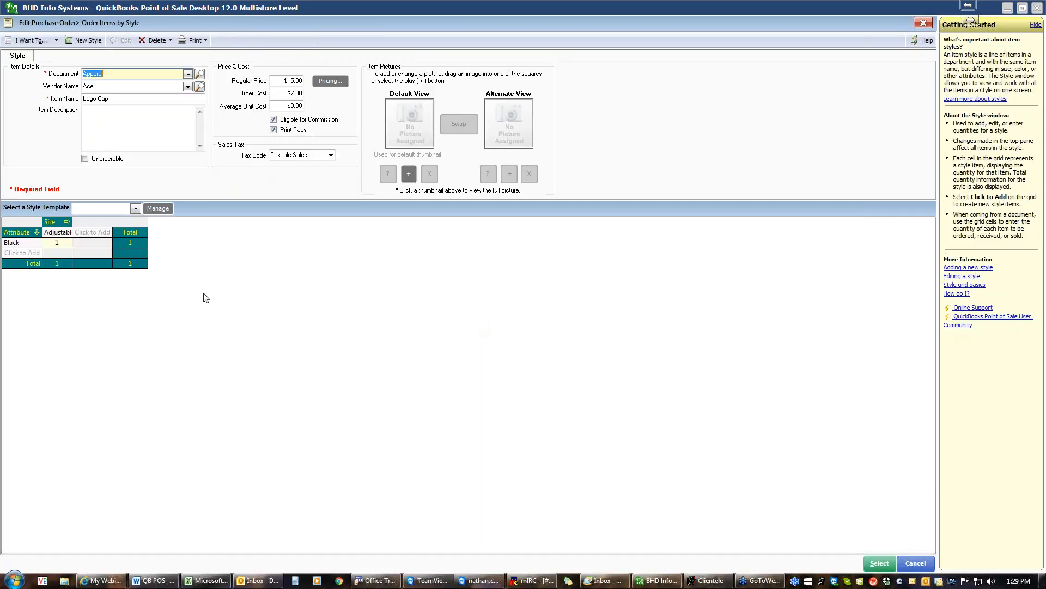
click(34, 252)
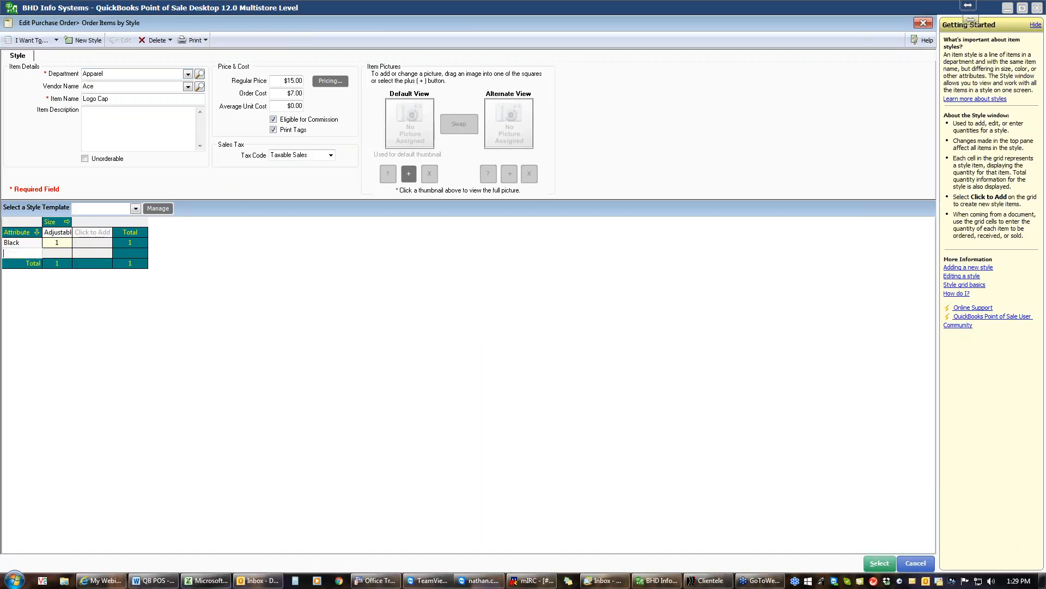
text(Brown)
- Enter an order quantity of 5 each for the black and brown Logo Caps and add them to the purchase order
click(63, 244)
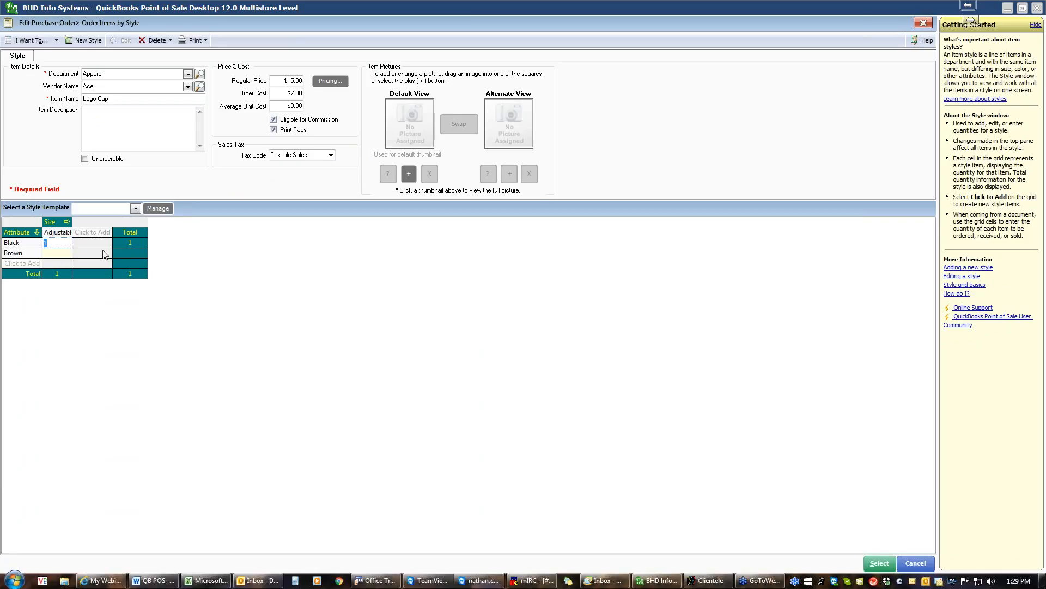
text(5)
click(65, 254)
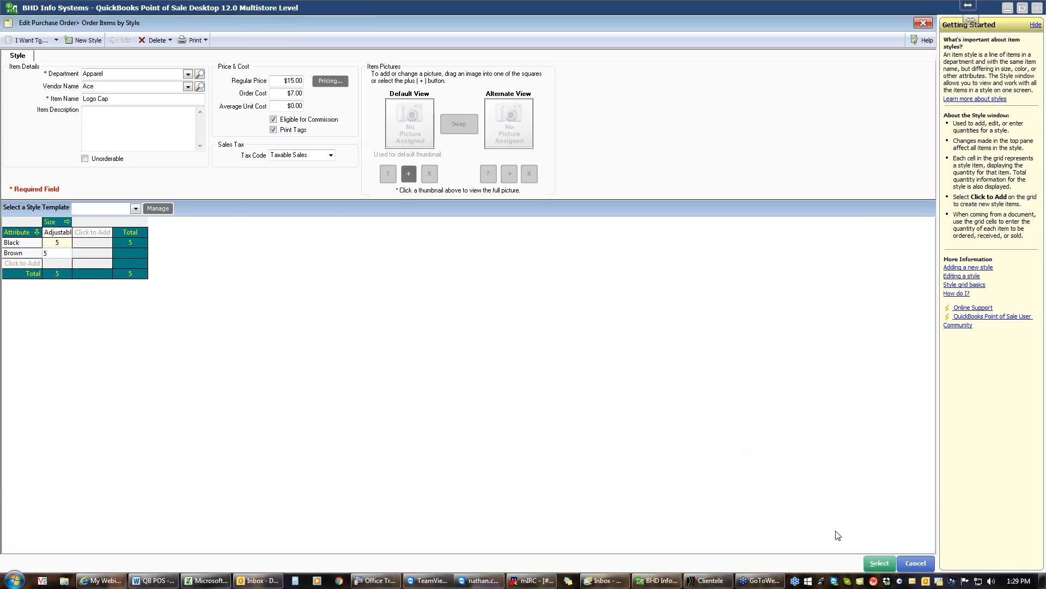
click(878, 563)
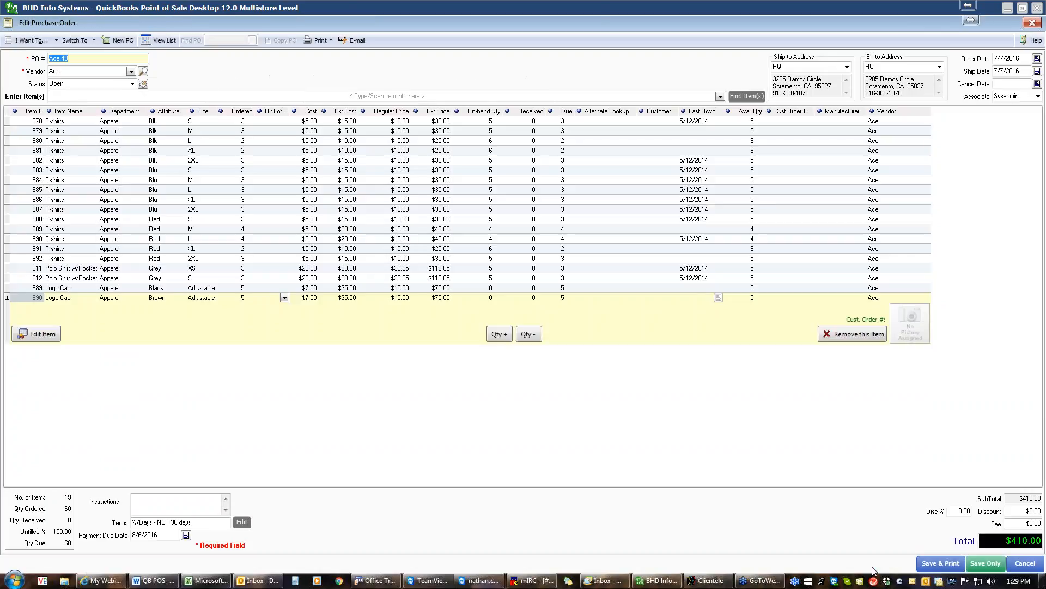
click(475, 298)
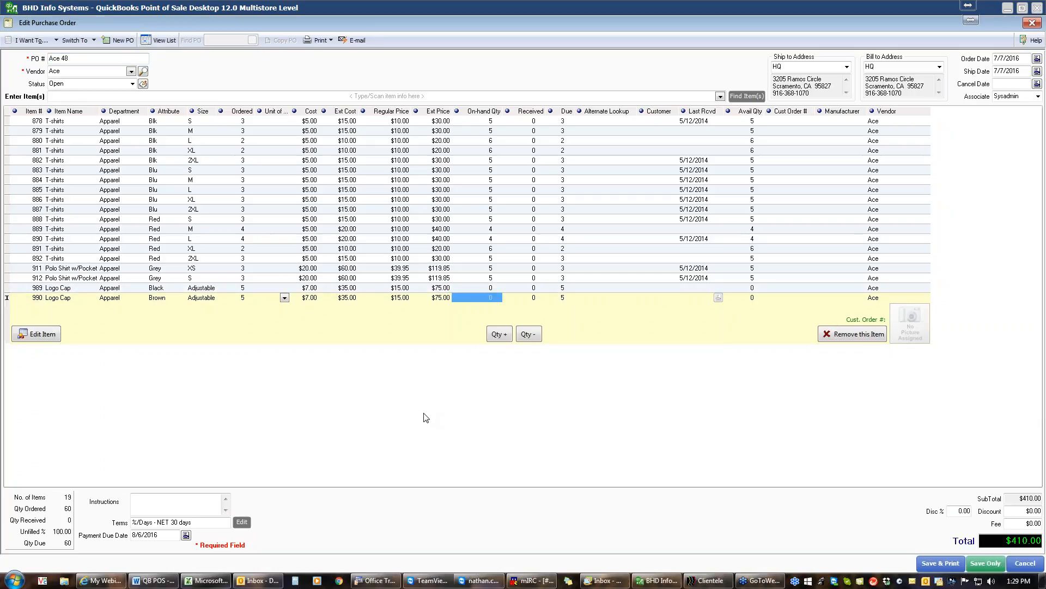
- Save the Ace purchase order without printing, reopen it from the purchase order list to check it, and close it
click(995, 569)
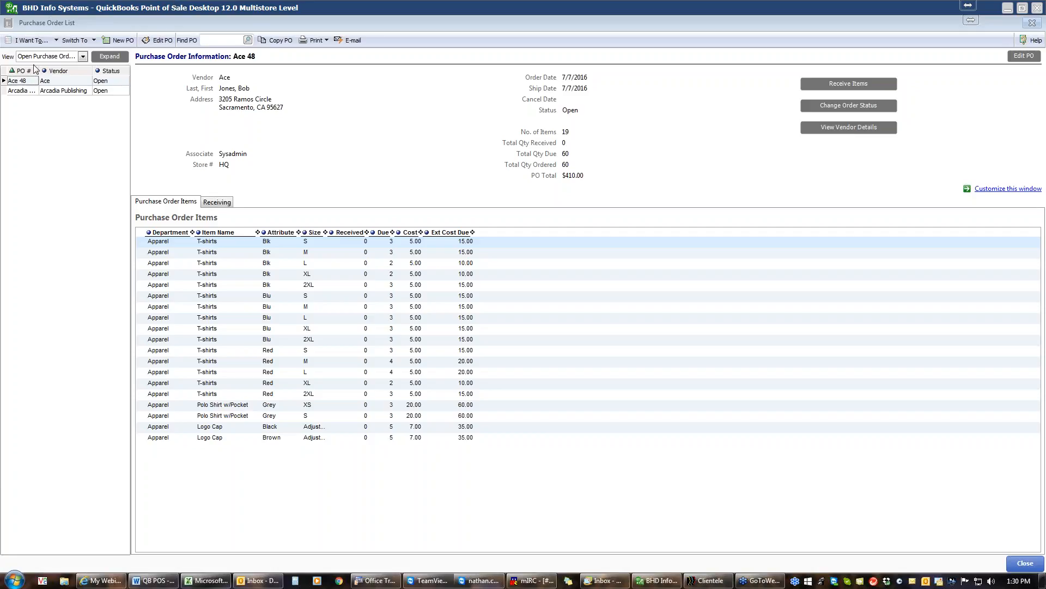
double_click(37, 85)
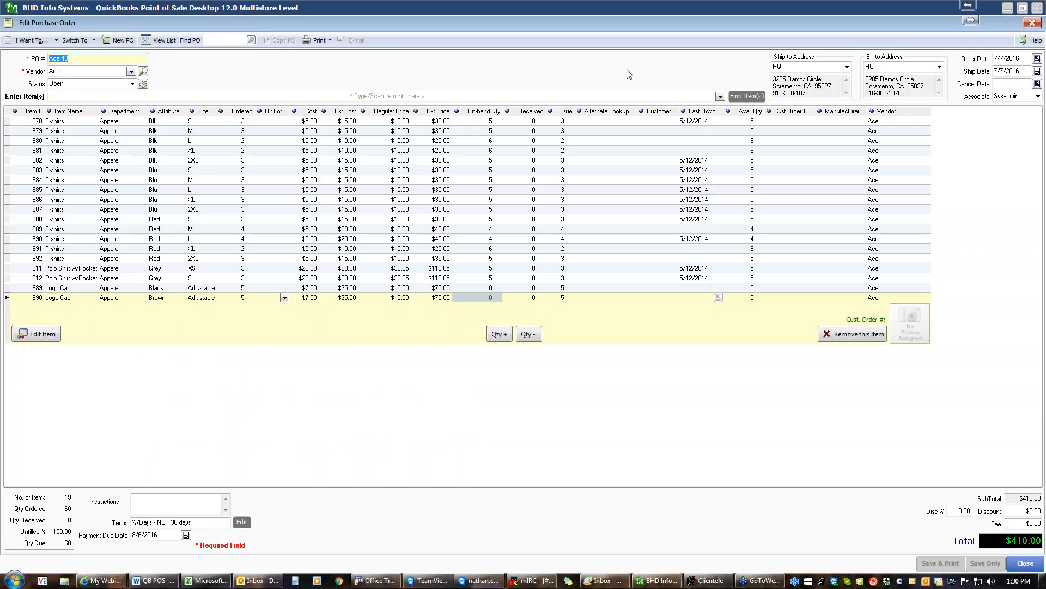
click(1022, 565)
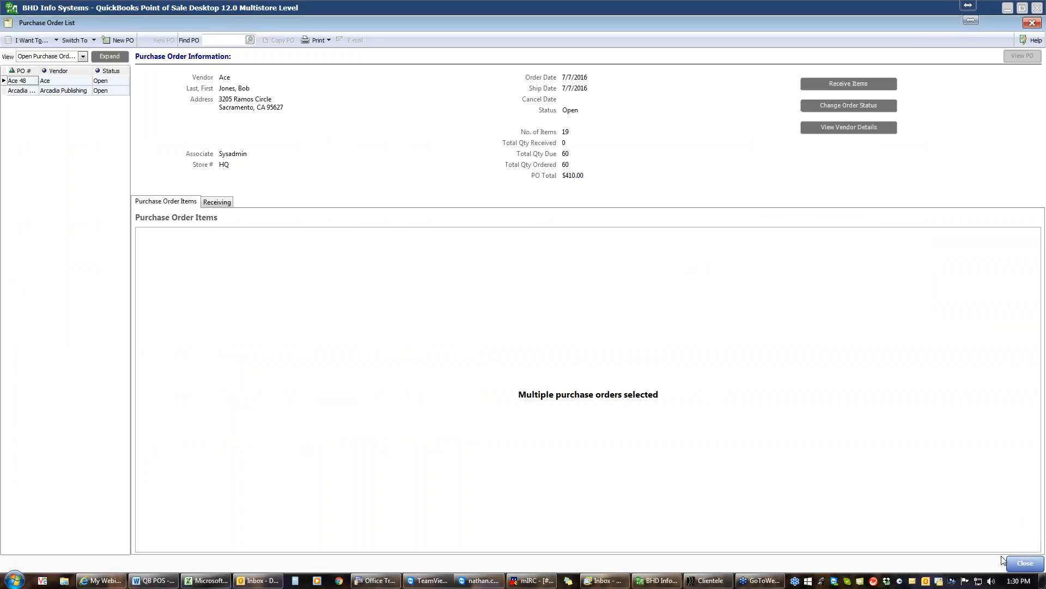
- Receive the full due quantities of all items on the Arcadia Publishing purchase order into a receiving voucher
click(47, 93)
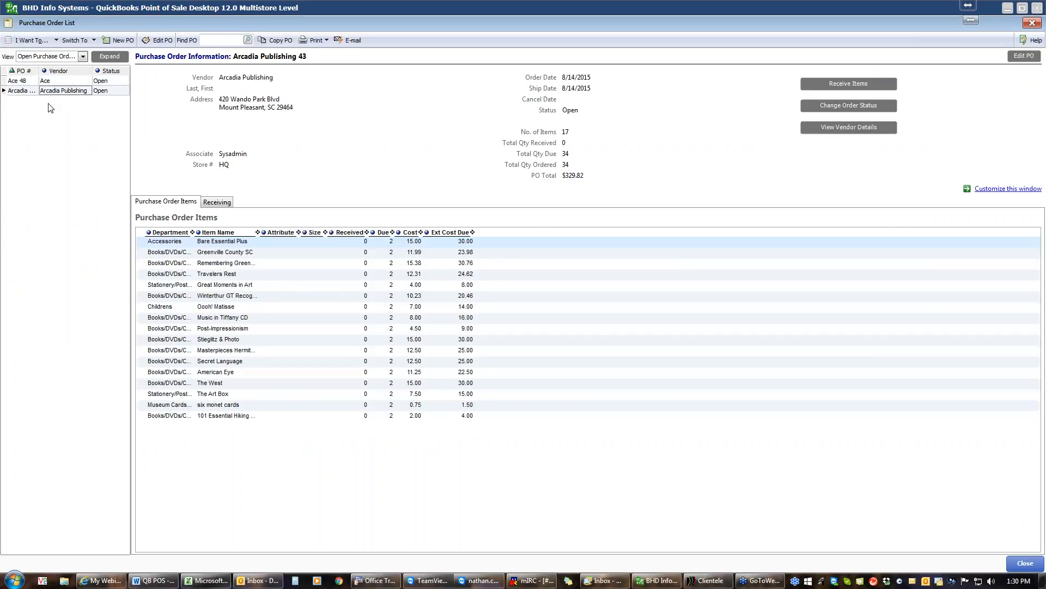
click(828, 87)
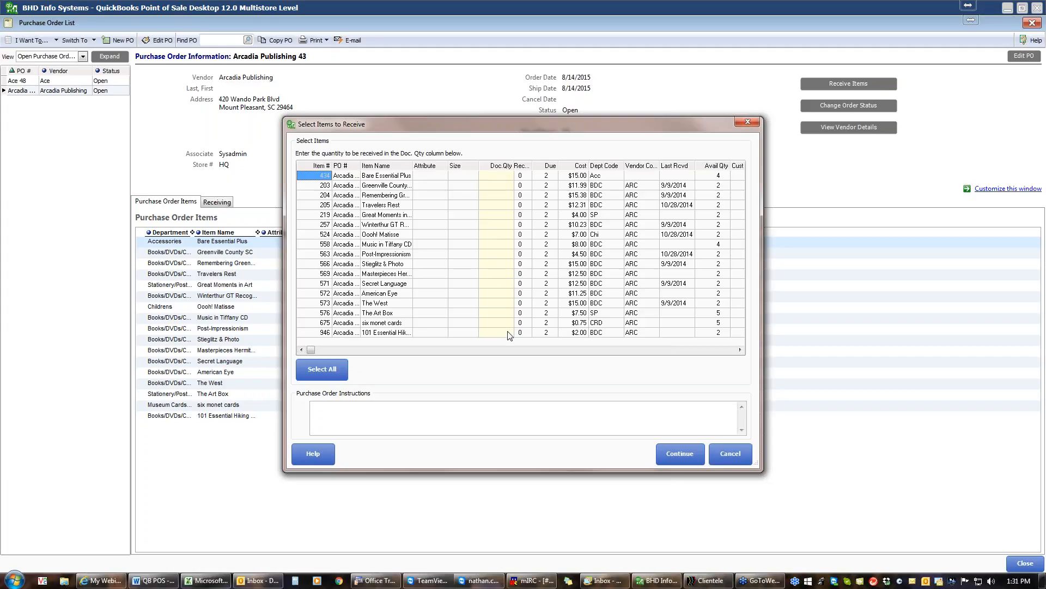
click(323, 371)
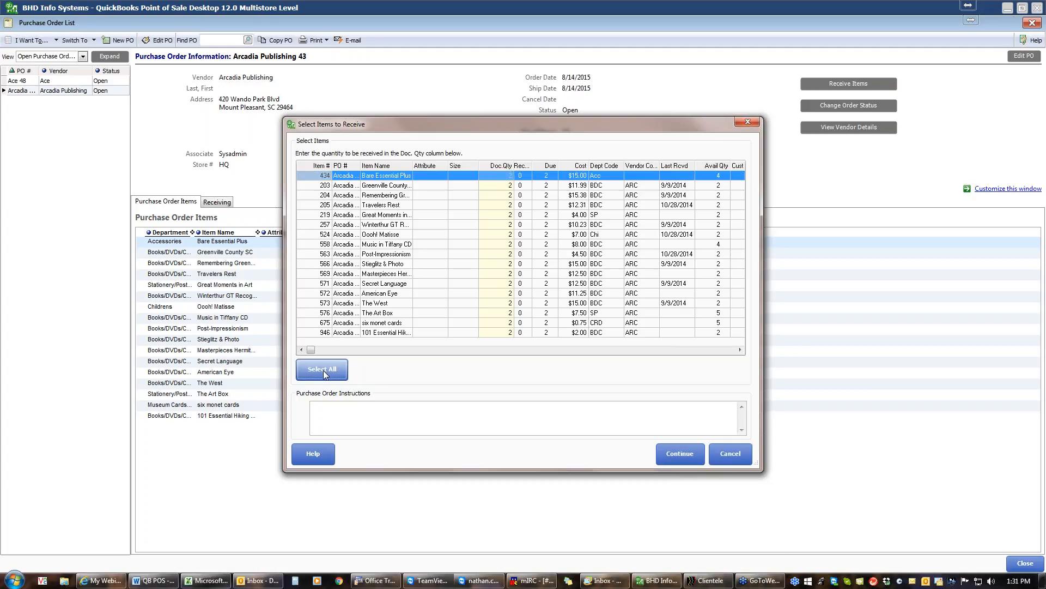
click(682, 462)
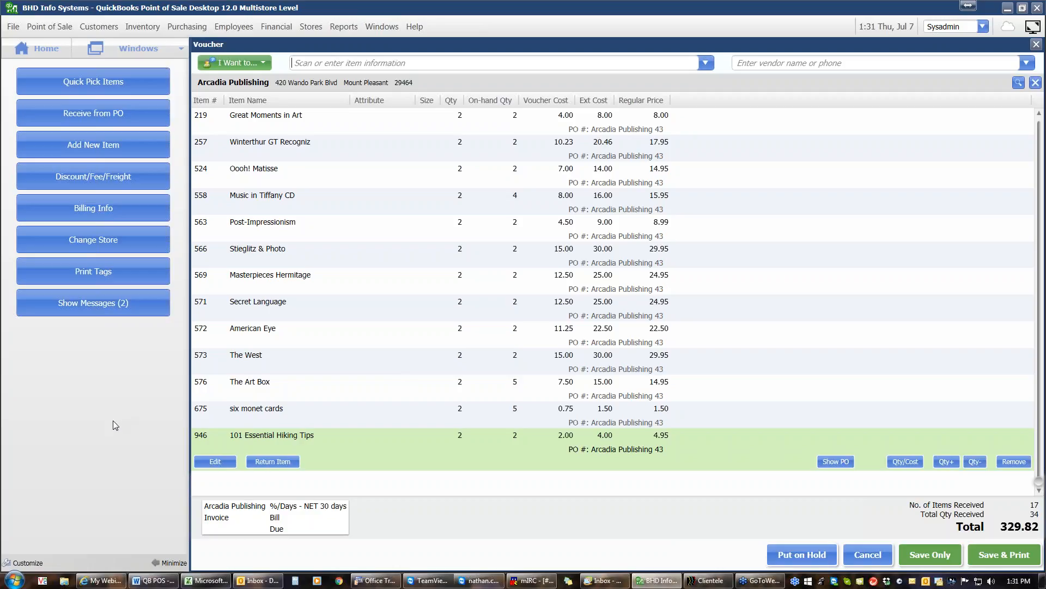
- Preview price tags for all items on the voucher using the document quantity, enlarged to 300%
click(135, 270)
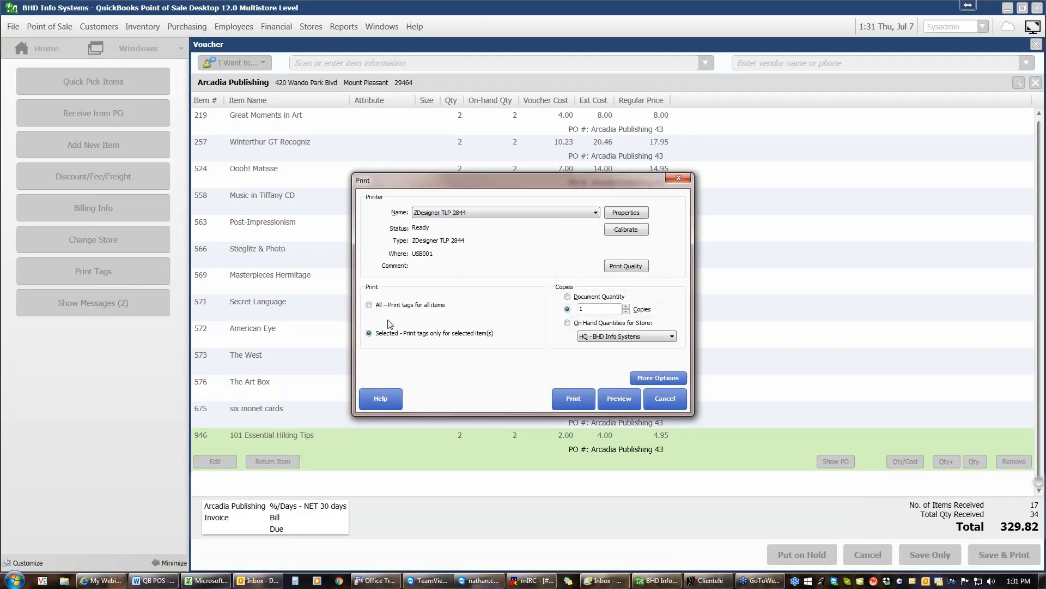
click(367, 305)
click(582, 299)
click(619, 400)
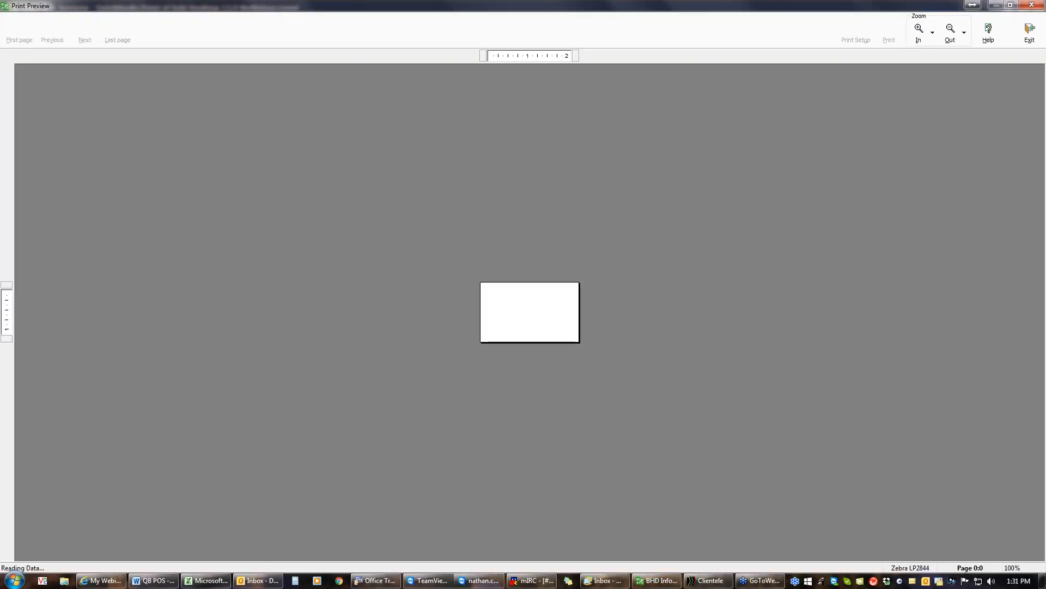
click(922, 36)
click(922, 36)
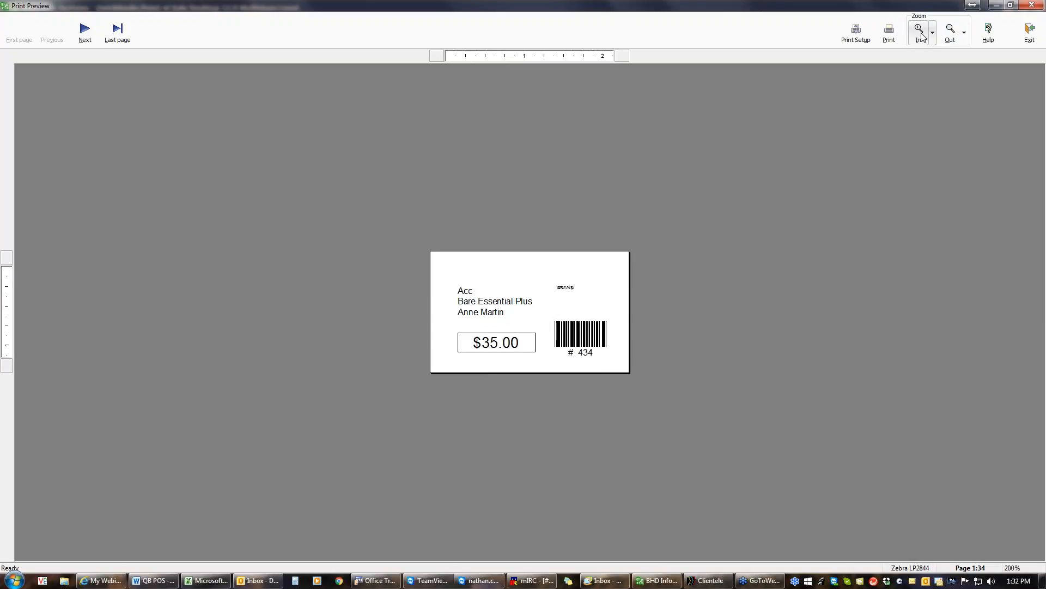
click(922, 36)
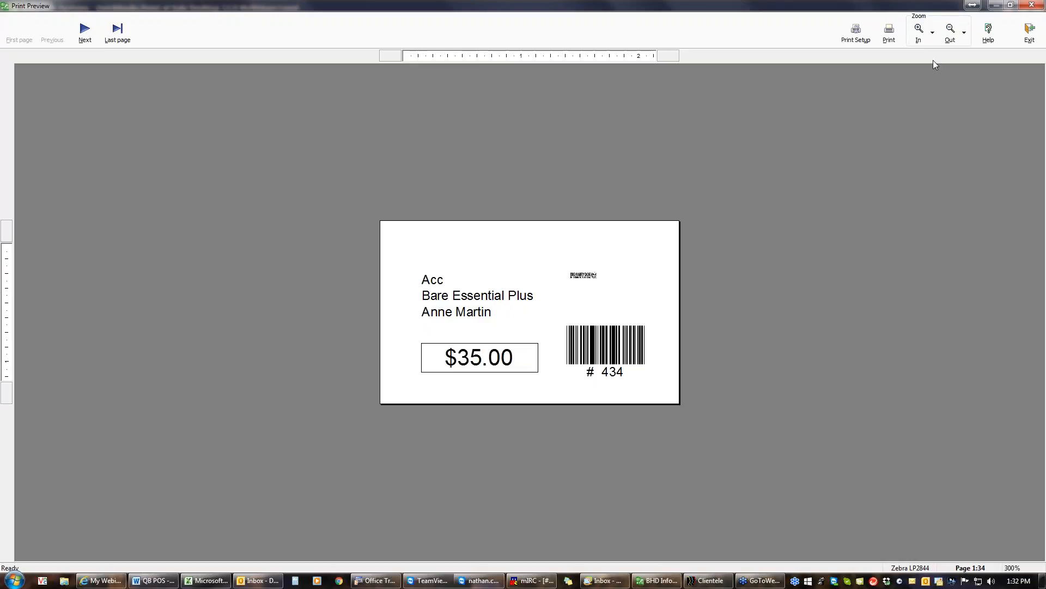
- Page through the tag preview to the last tag, examining each item's label, and exit the preview
click(86, 32)
click(87, 32)
click(86, 32)
click(86, 32)
click(86, 31)
click(86, 31)
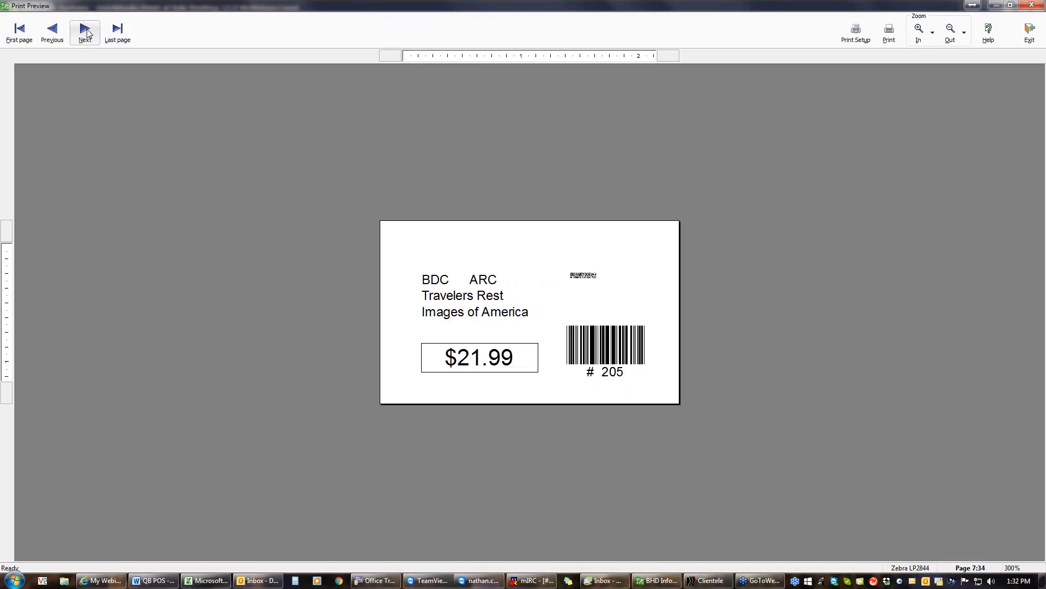
click(86, 31)
click(86, 32)
click(86, 32)
click(86, 31)
click(86, 32)
click(86, 32)
click(86, 31)
click(86, 32)
click(86, 31)
click(86, 32)
click(86, 32)
click(86, 32)
click(86, 32)
click(86, 32)
click(86, 31)
click(86, 32)
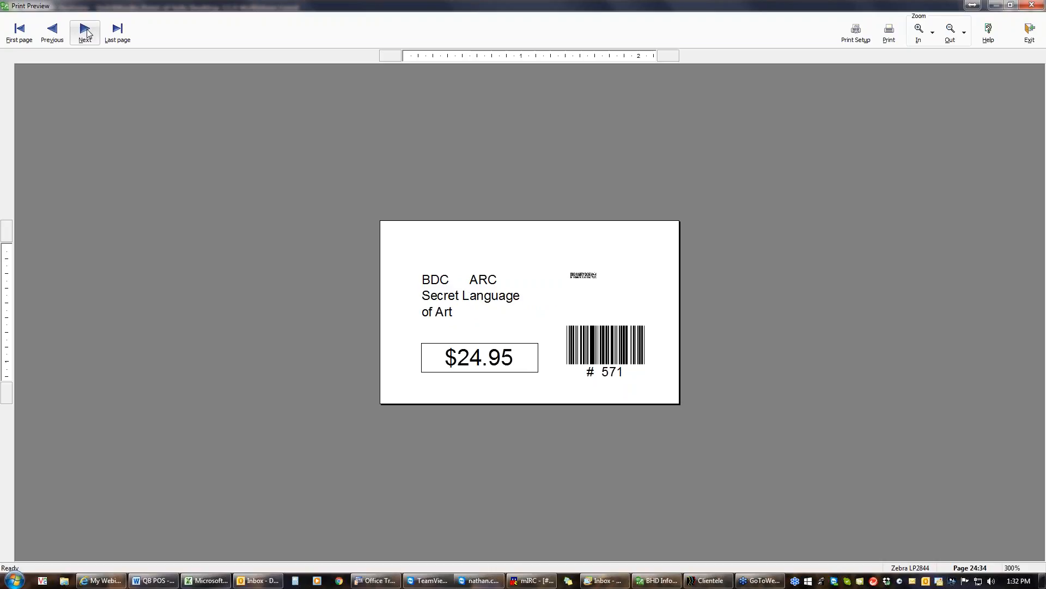
click(86, 32)
click(86, 32)
click(86, 31)
click(87, 31)
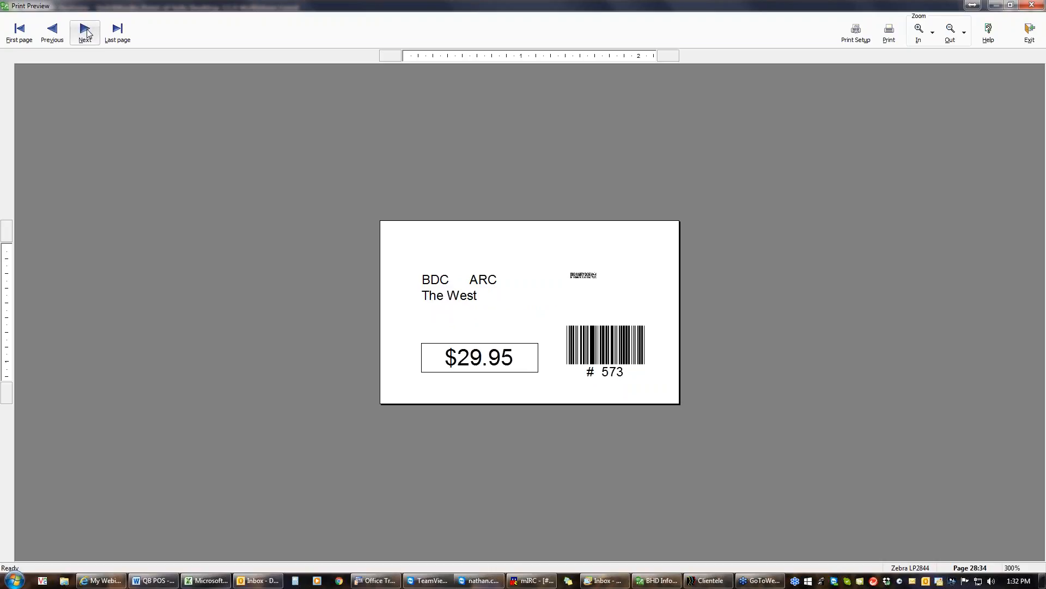
click(86, 32)
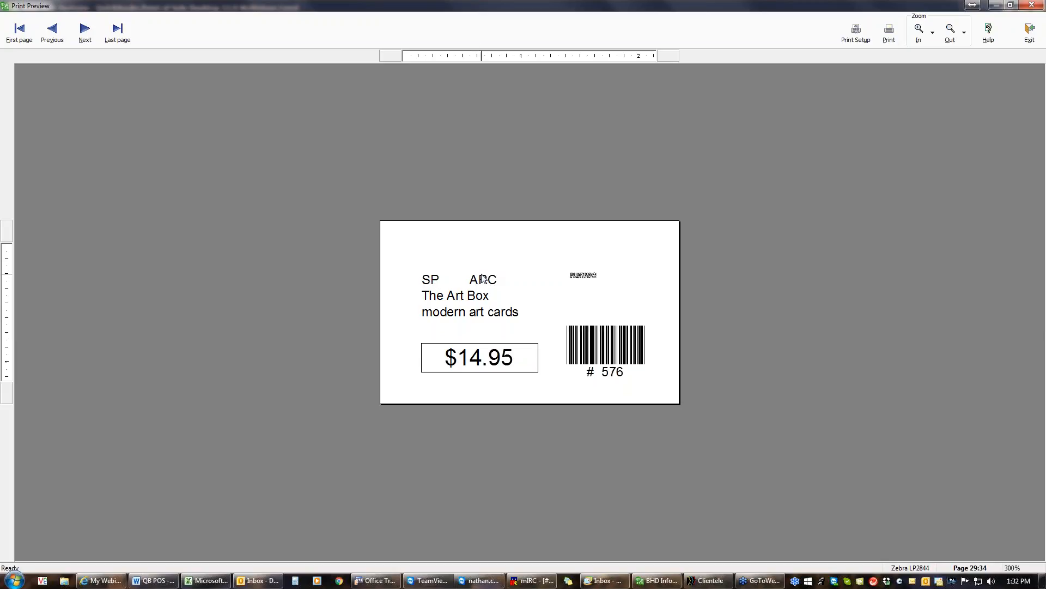
click(85, 39)
click(85, 38)
click(85, 38)
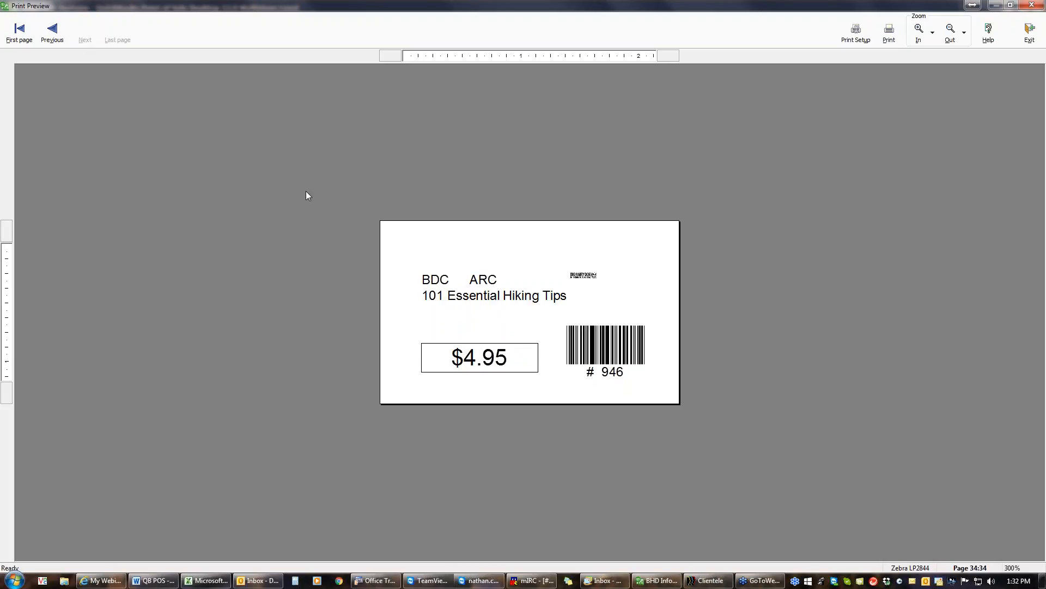
click(1030, 33)
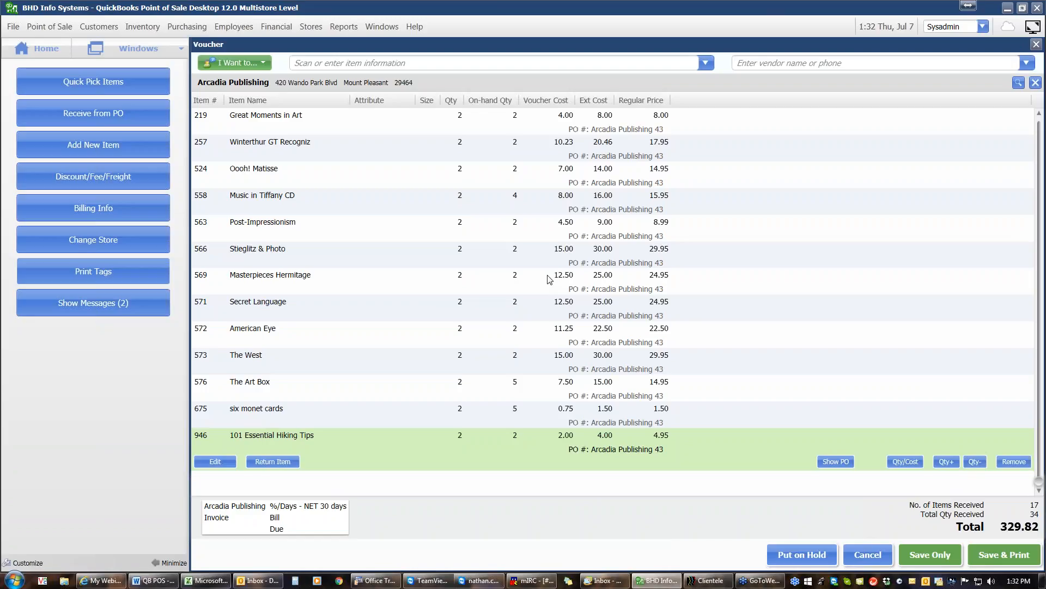
- Review the voucher's discount, freight and fee options and close them without entering any amounts
click(119, 173)
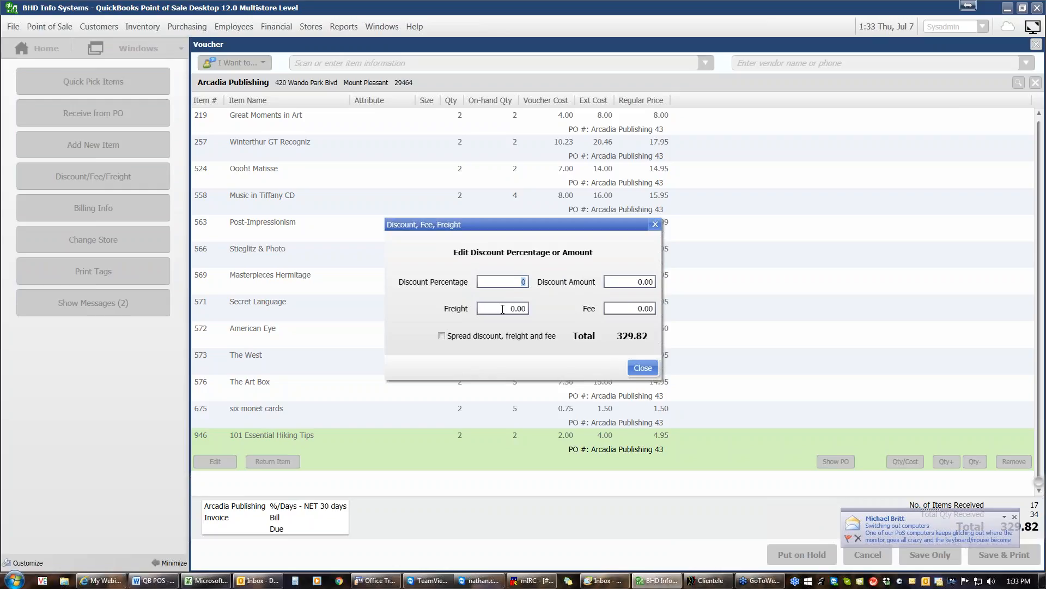
click(639, 370)
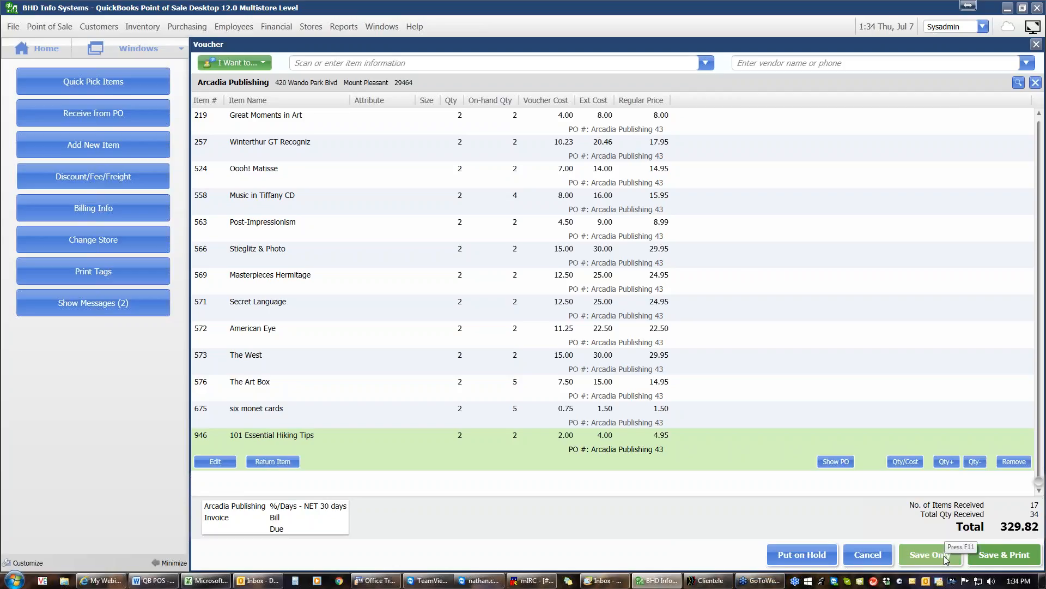
- Save the Arcadia Publishing voucher for printing, inspect its print preview at 200% zoom, and exit the preview
click(990, 553)
click(625, 400)
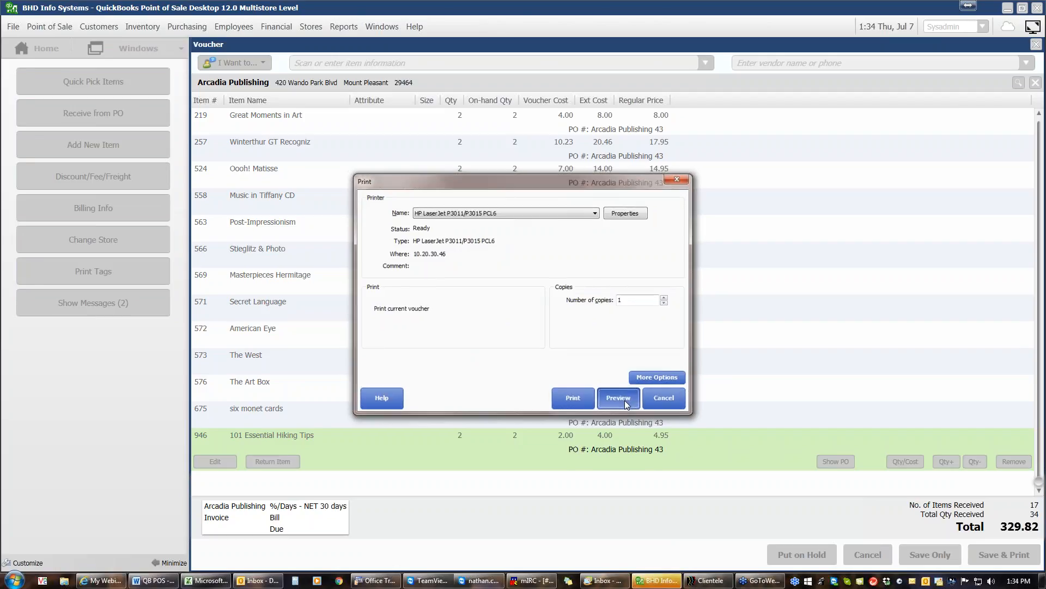
click(918, 32)
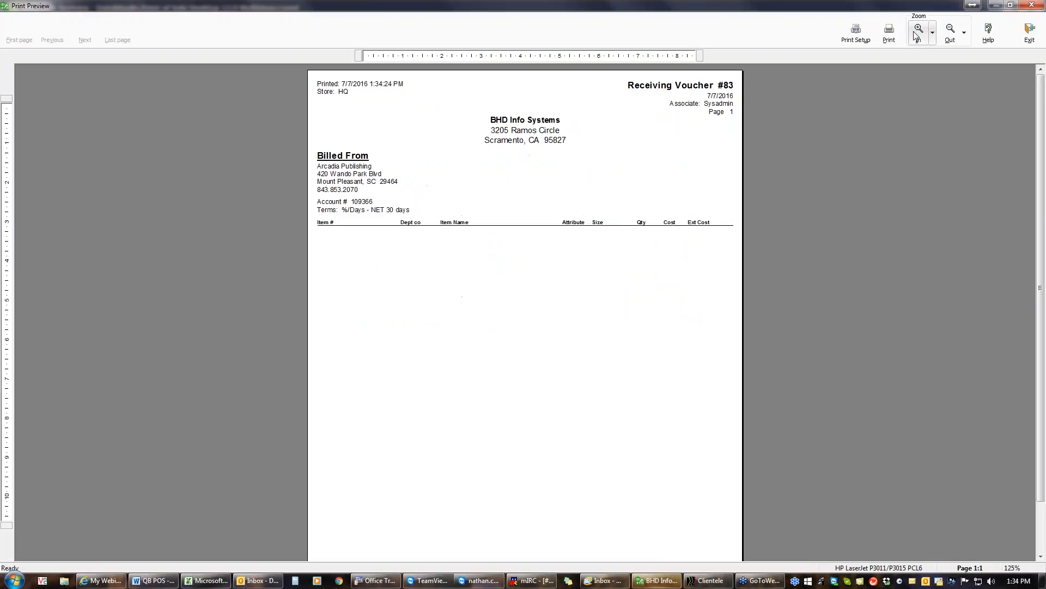
click(918, 32)
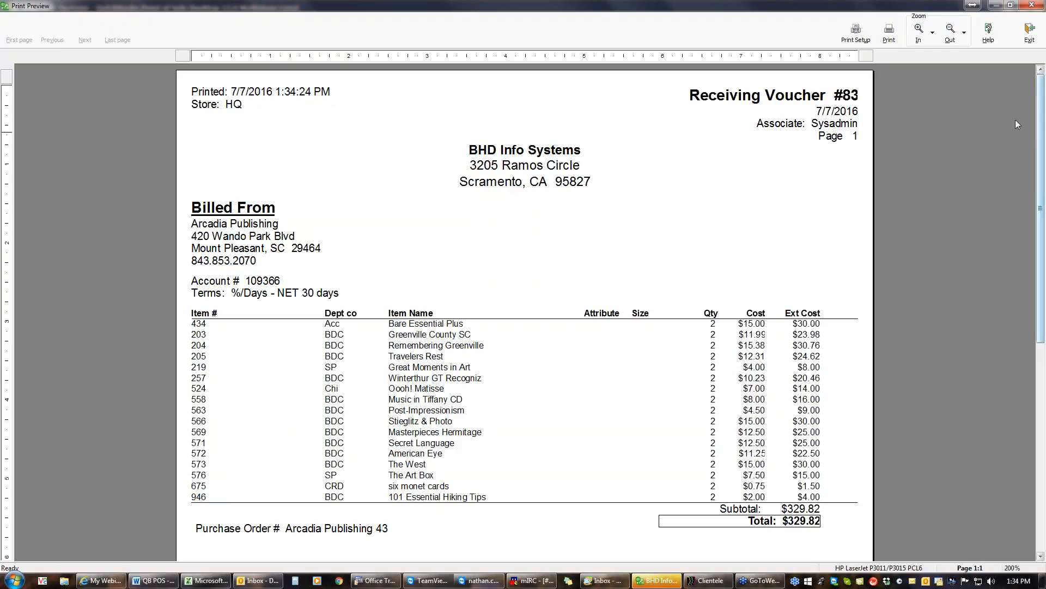
click(1027, 34)
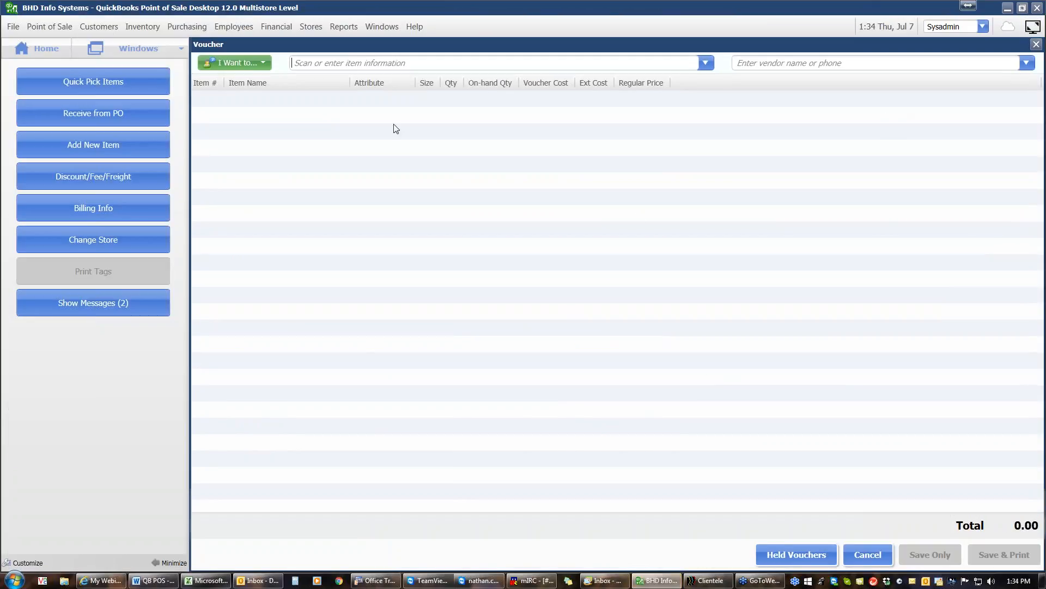
- Open the receiving history and show the details of the Arcadia Publishing voucher
click(33, 48)
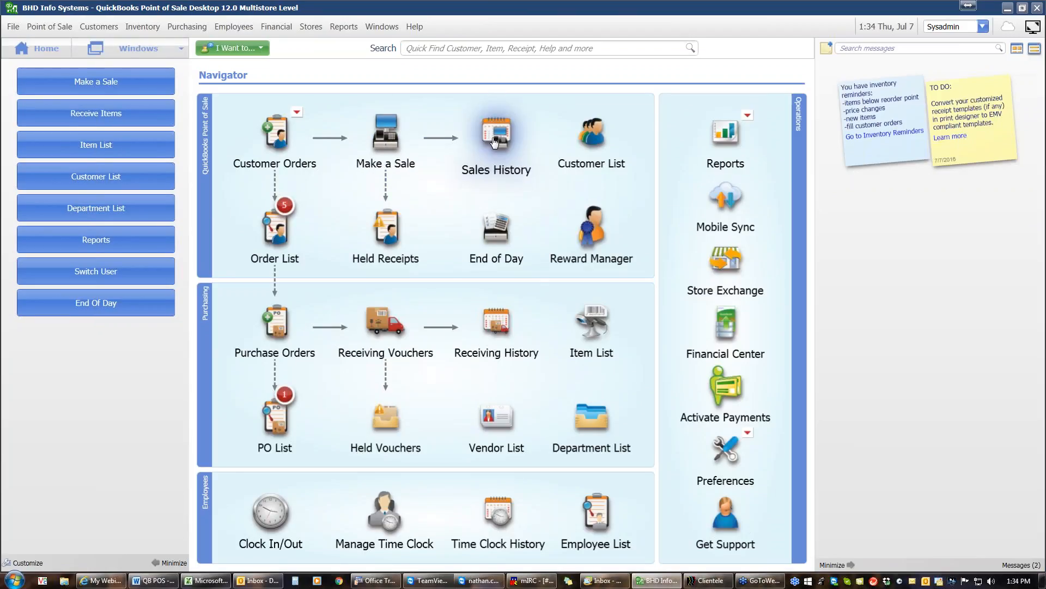
click(496, 316)
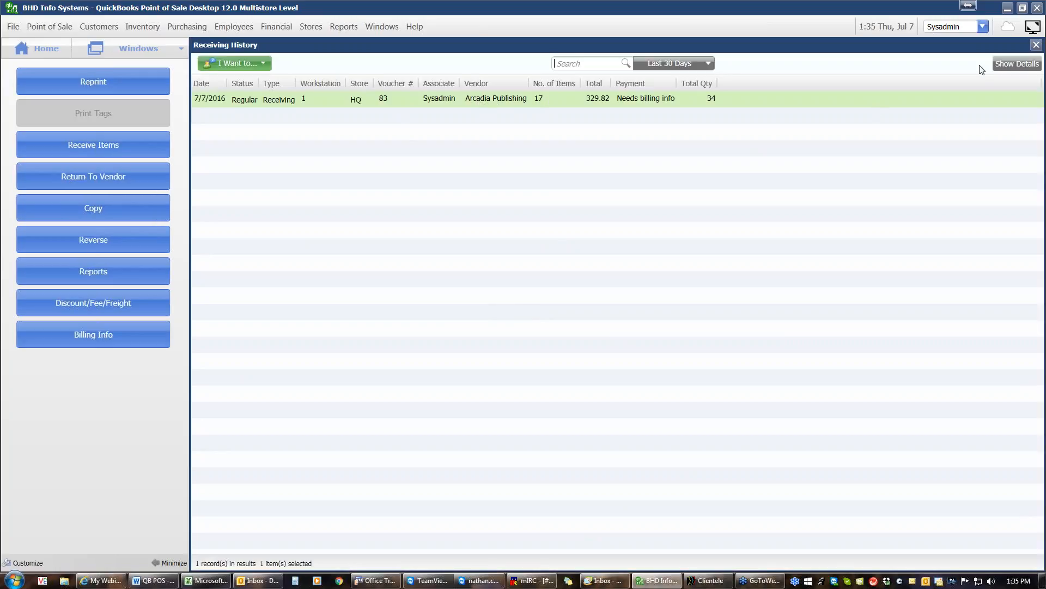
click(1006, 65)
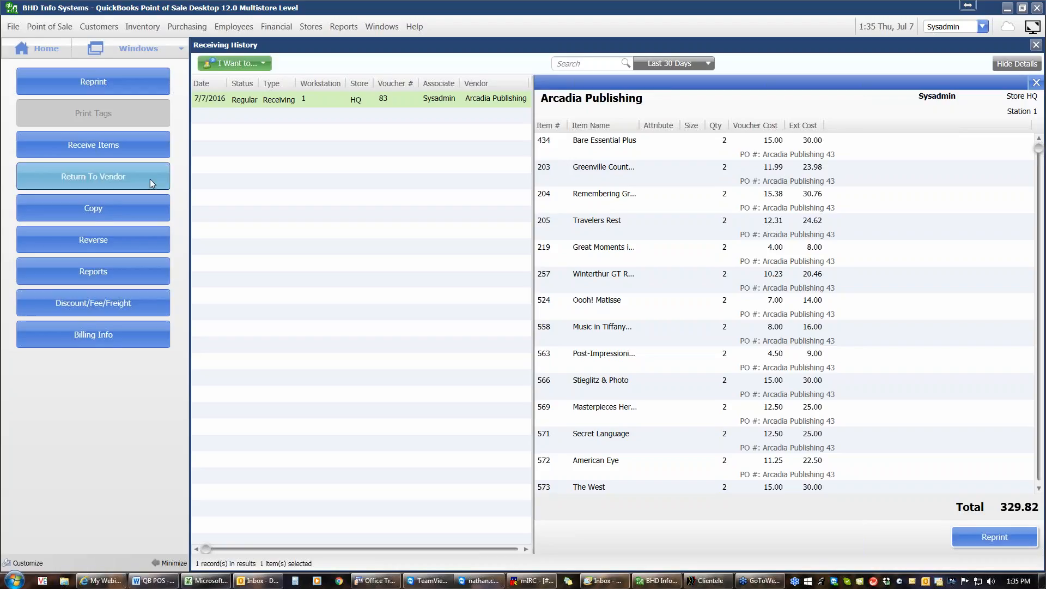
- Copy the Arcadia Publishing voucher into a new voucher and discard the copy
click(99, 214)
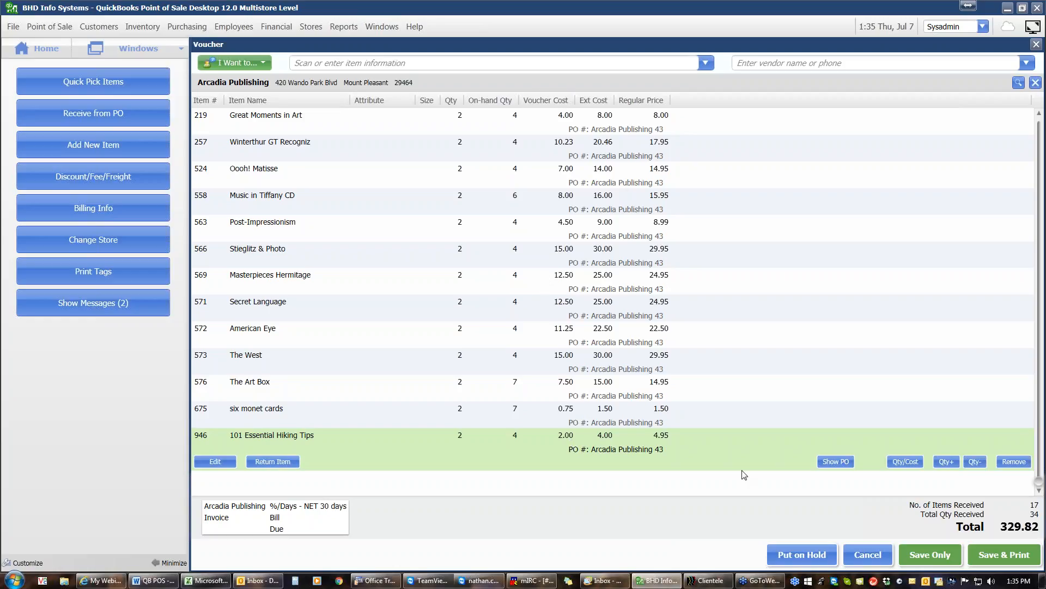
click(881, 557)
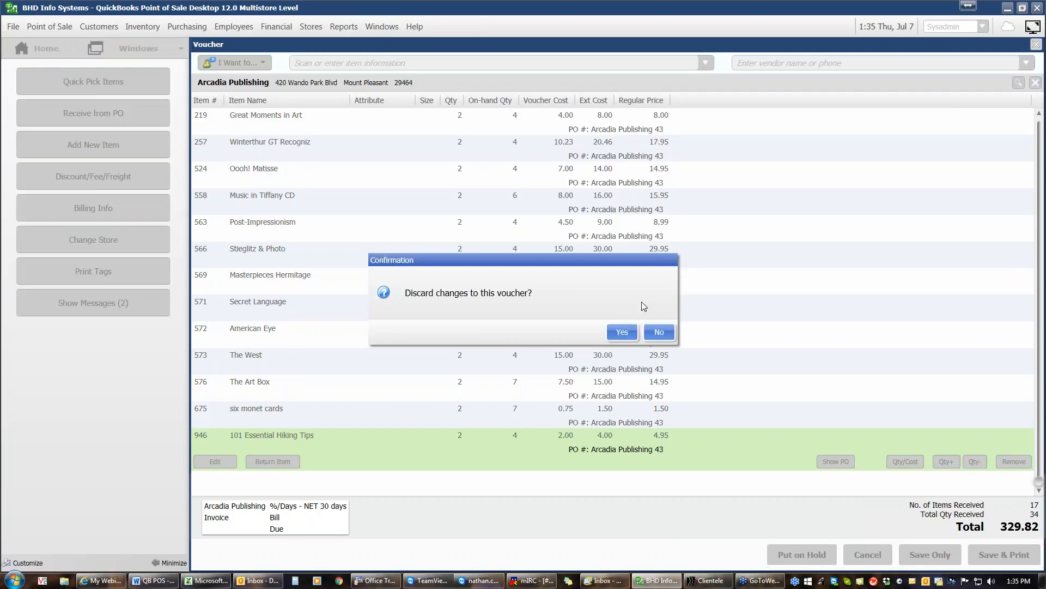
click(621, 334)
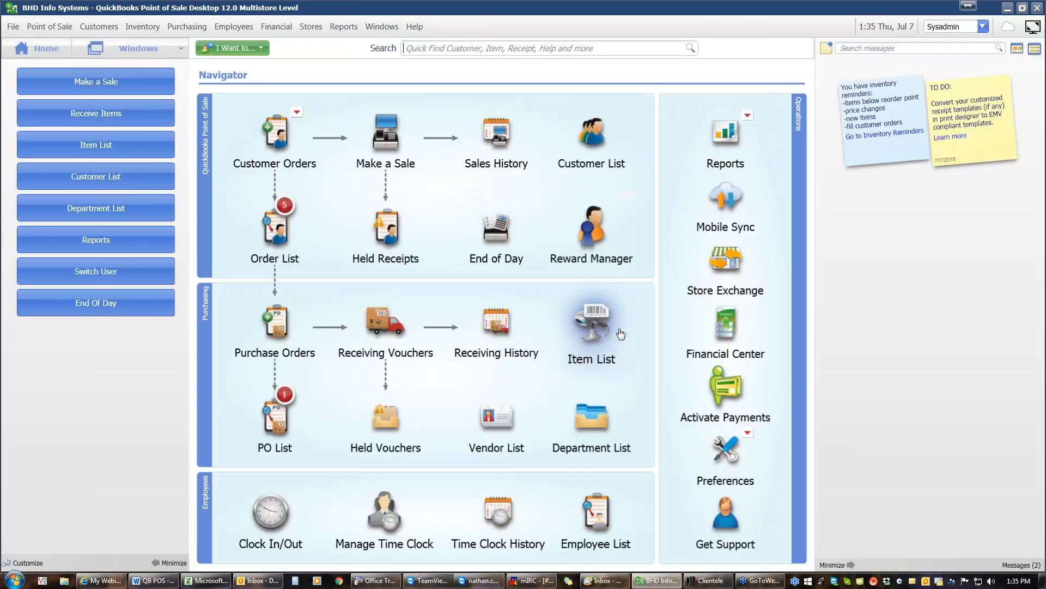
- Reopen the receiving history, hide the voucher details, and return to the home navigator
click(511, 338)
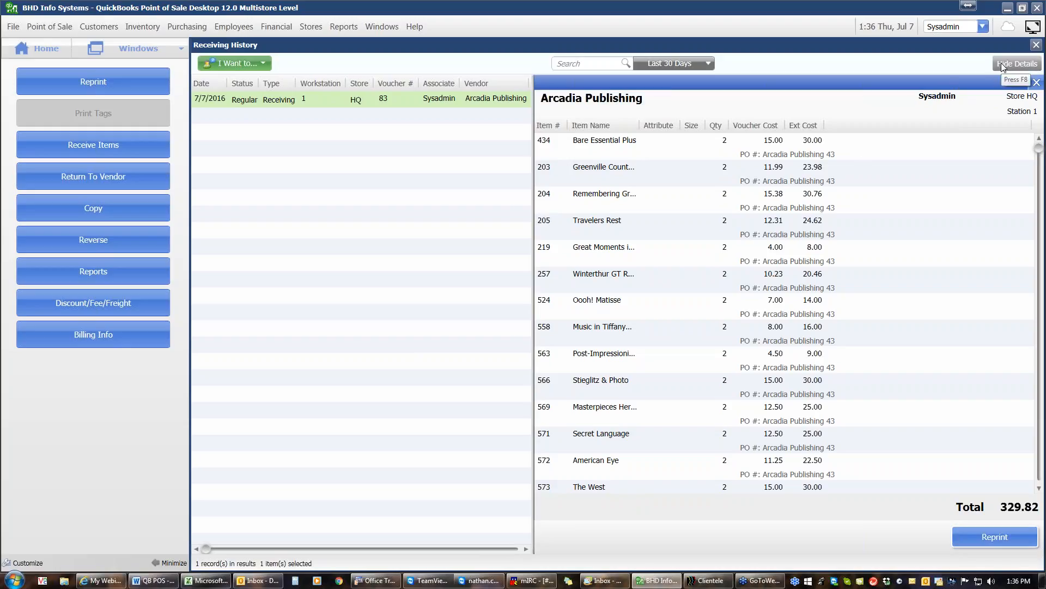
click(1024, 64)
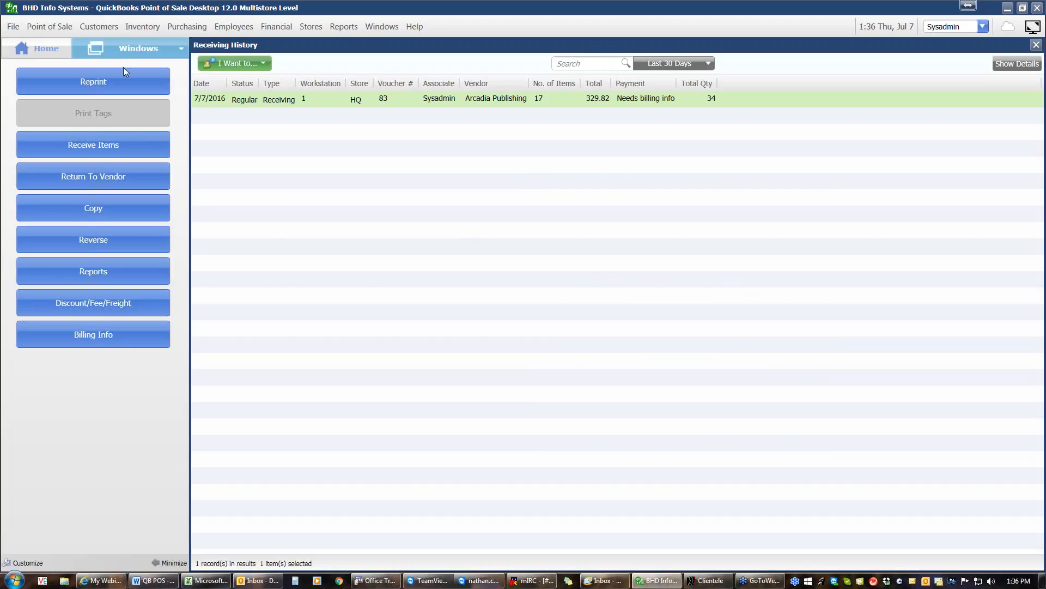
click(61, 47)
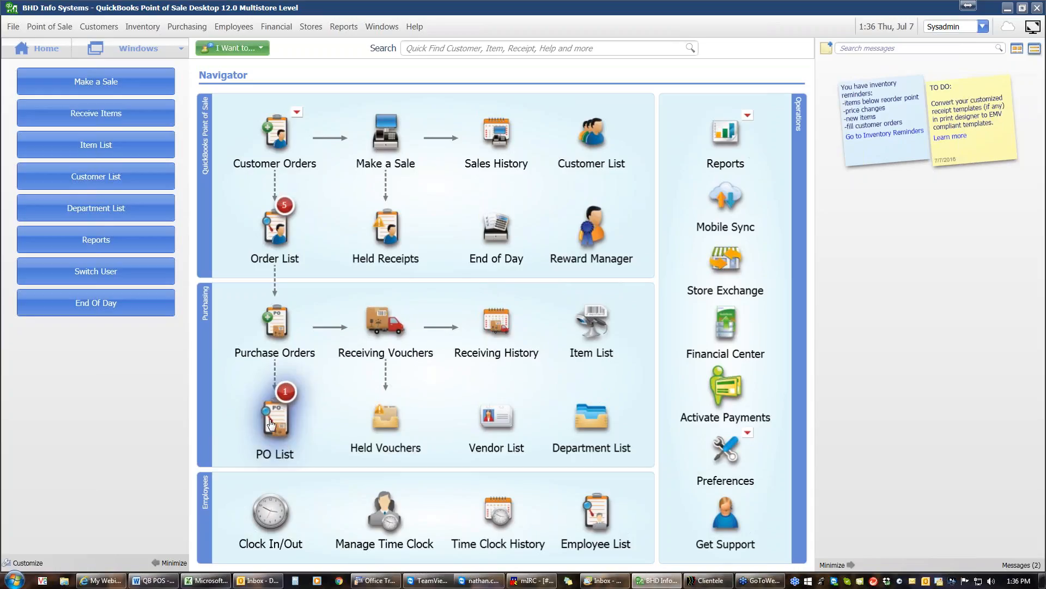
- Start a new receiving voucher without a purchase order and choose Ahn & Ahn as its vendor
click(388, 326)
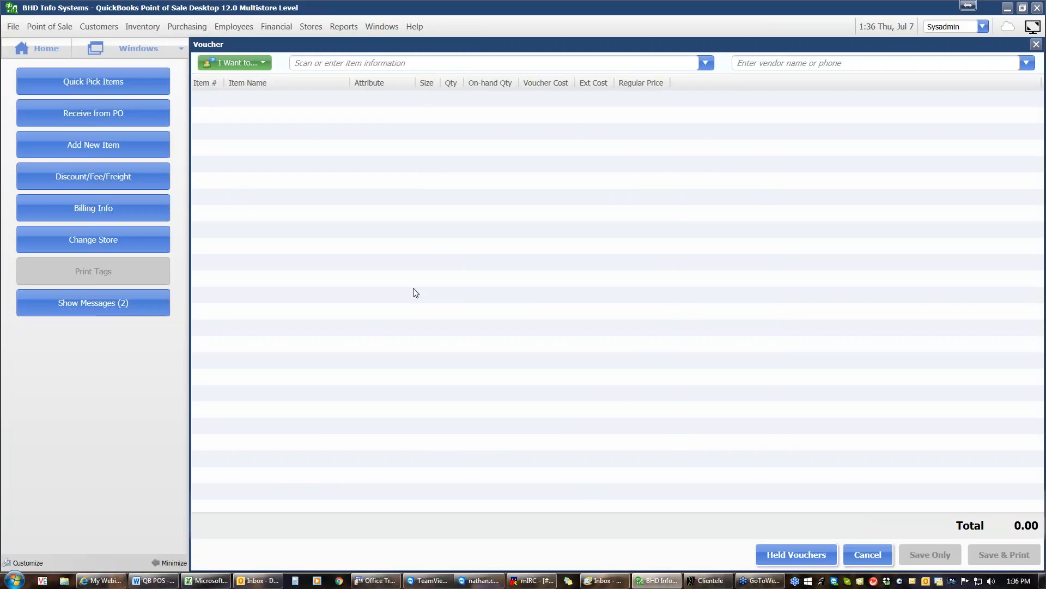
click(1024, 63)
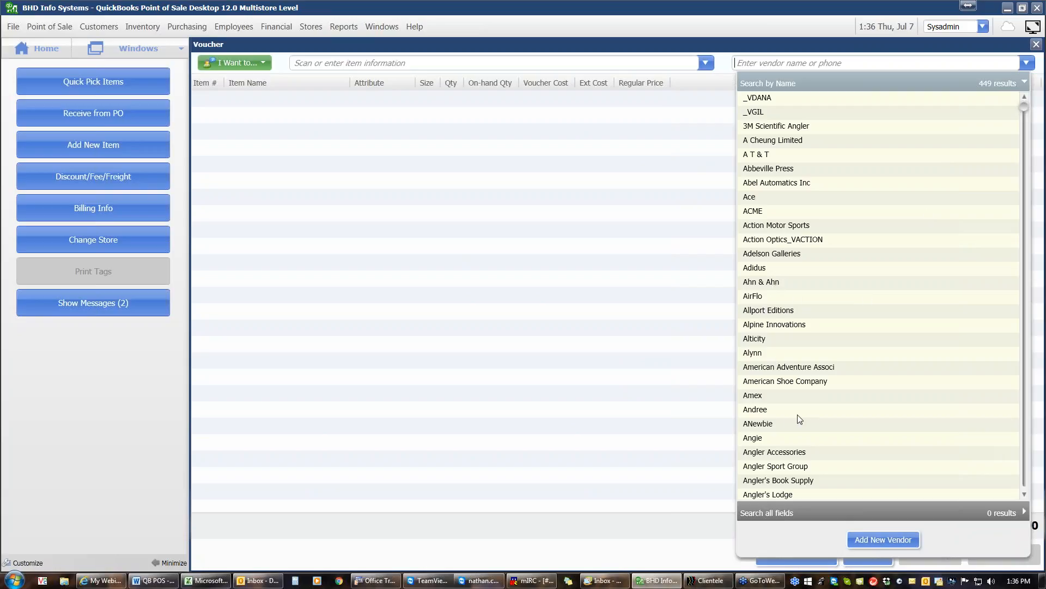
click(773, 283)
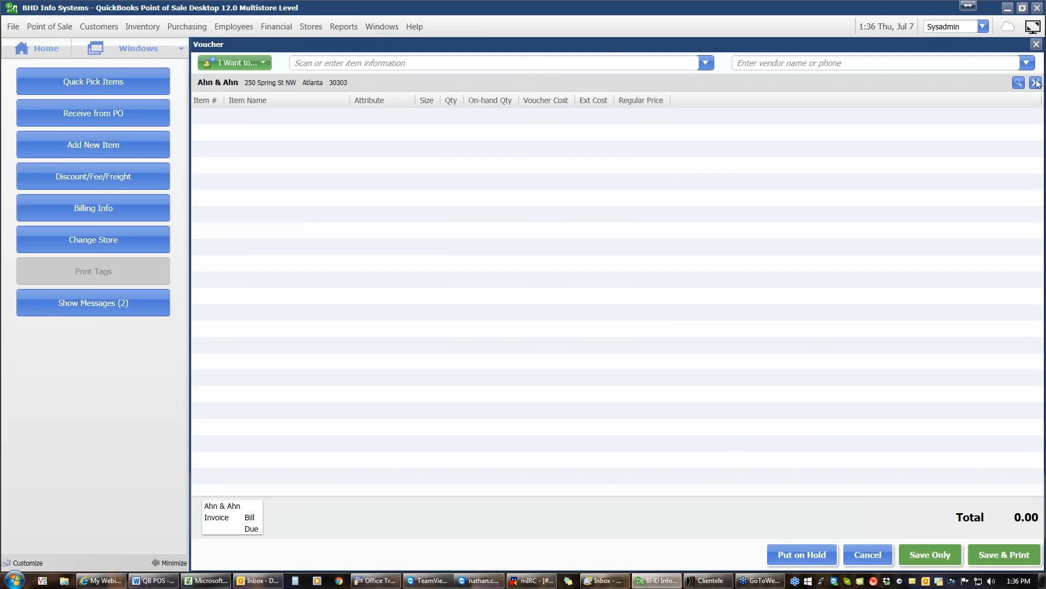
- Change the voucher's vendor to 3M Scientific Angler and update the billing payee to the same vendor
click(1024, 63)
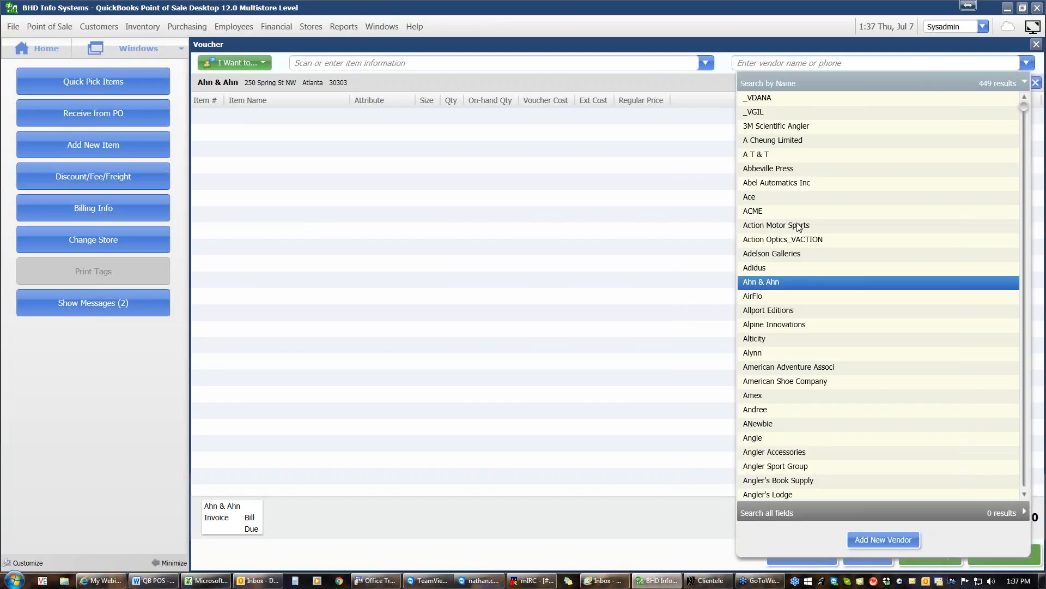
scroll(995, 424, down, 1)
scroll(995, 425, down, 12)
scroll(981, 404, down, 20)
scroll(981, 406, up, 5)
scroll(981, 406, up, 20)
scroll(958, 411, down, 20)
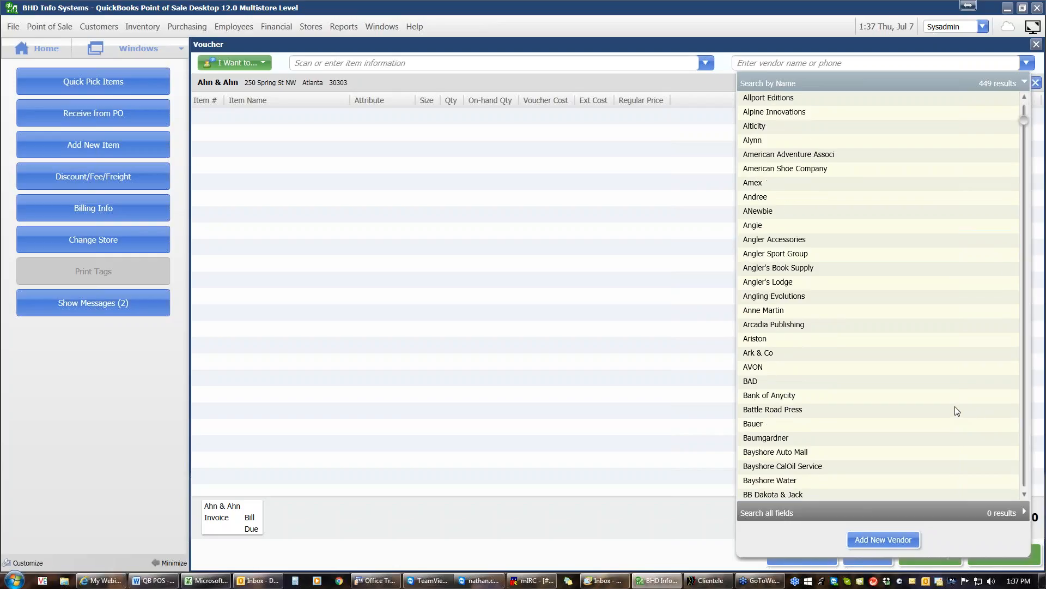
scroll(957, 411, down, 20)
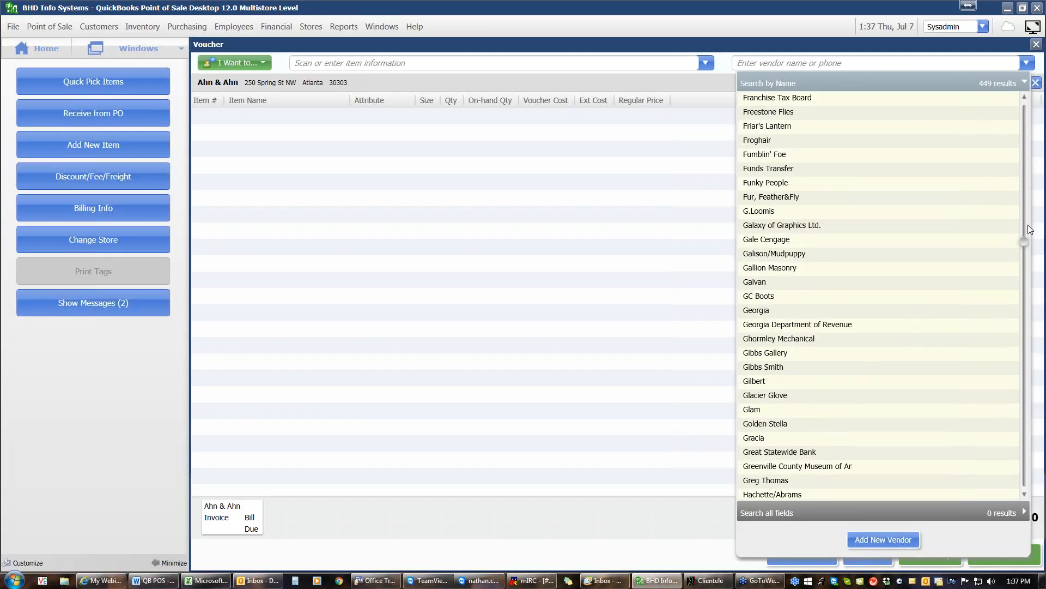
drag(1021, 254, 1023, 97)
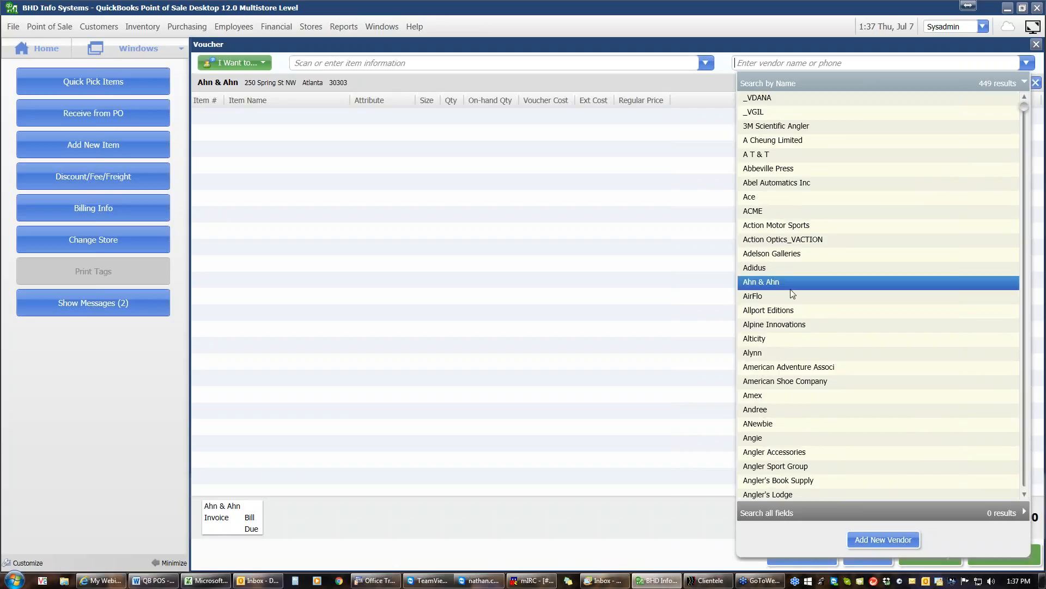
click(782, 128)
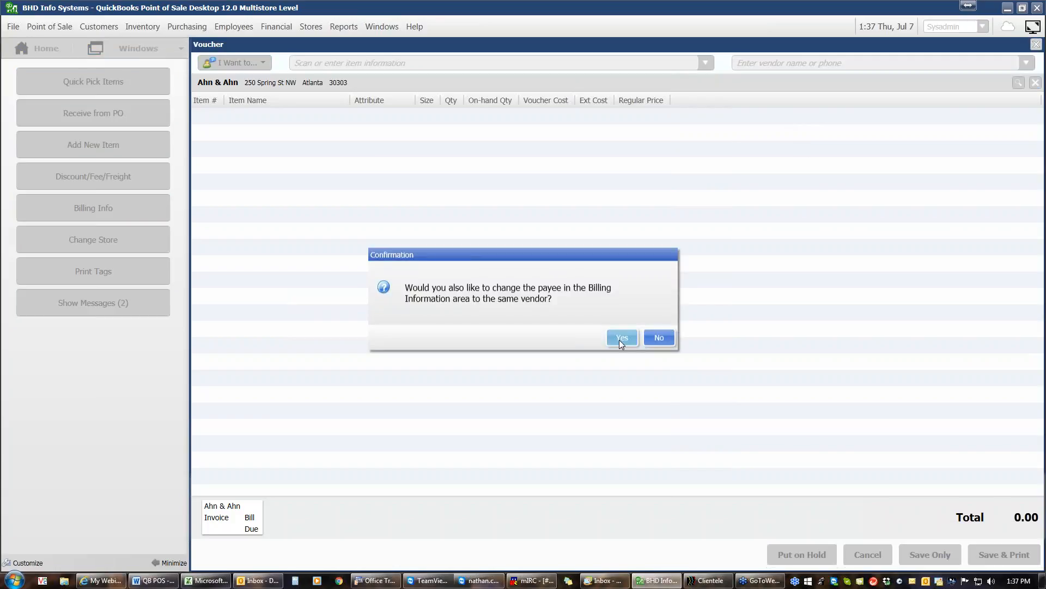
click(621, 338)
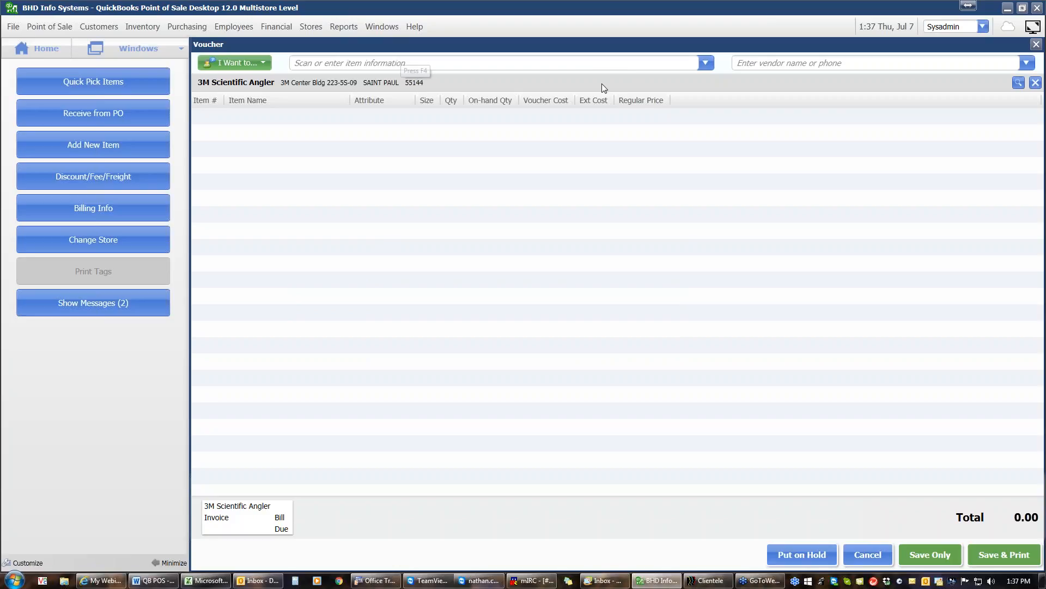
- Add the 100oz Omega Reservoir and 12 oz. KK with Sippies to the voucher from the full item list
click(704, 65)
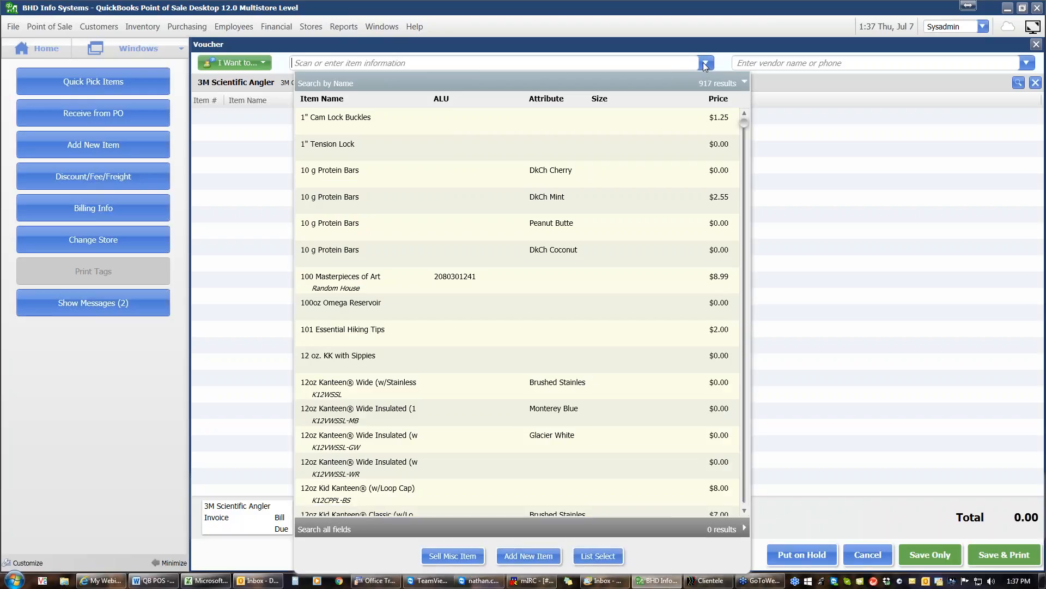
click(600, 554)
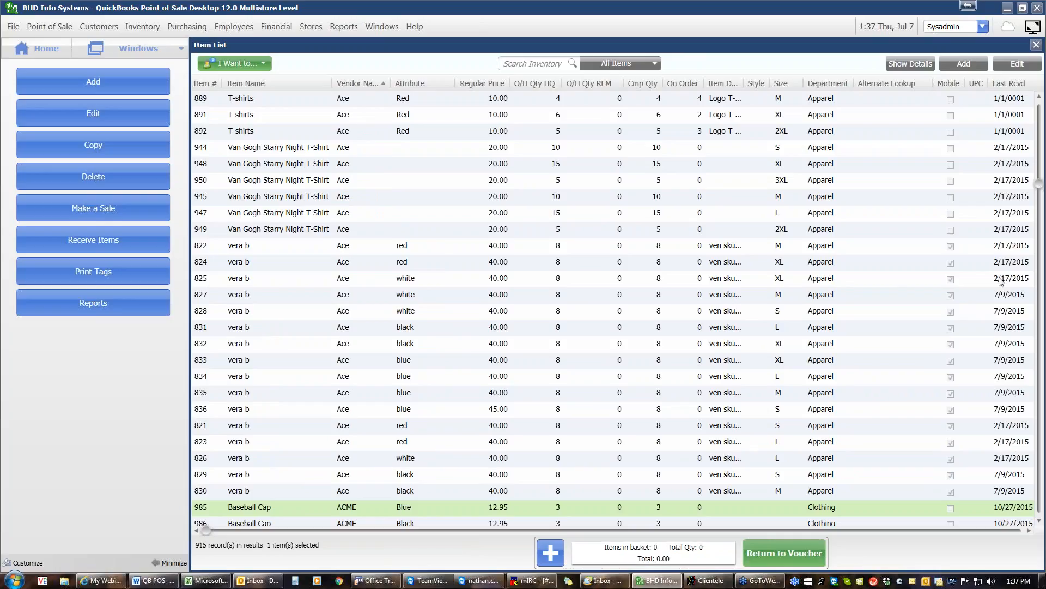
scroll(828, 226, up, 15)
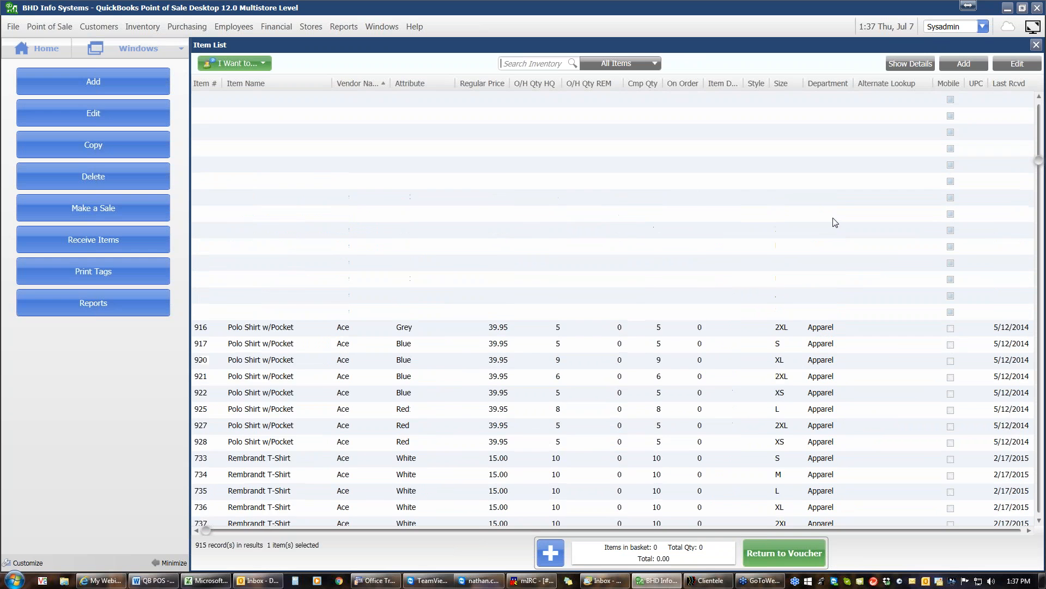
scroll(835, 223, up, 15)
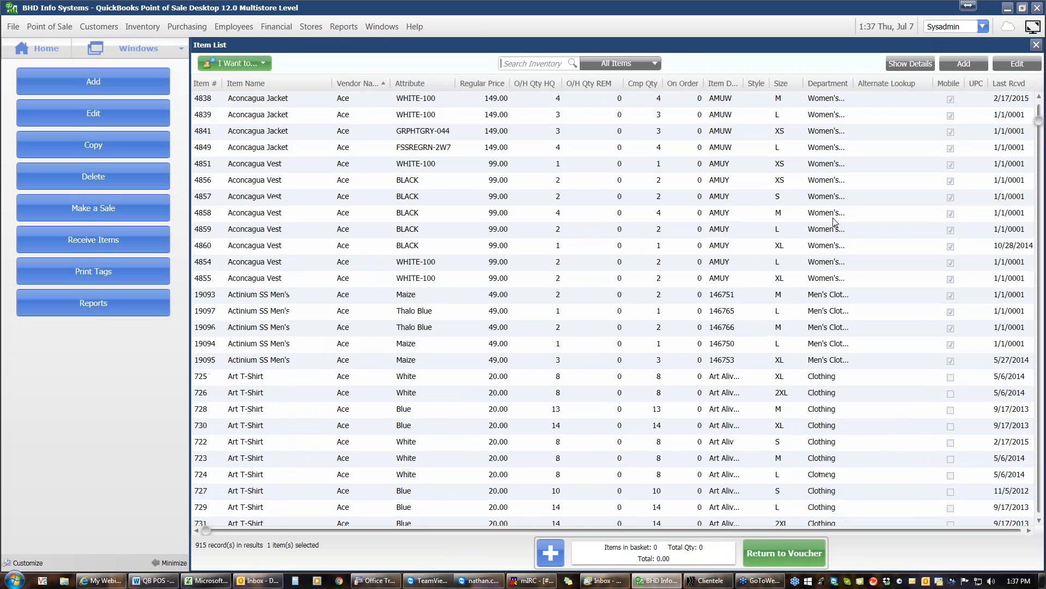
scroll(835, 222, up, 3)
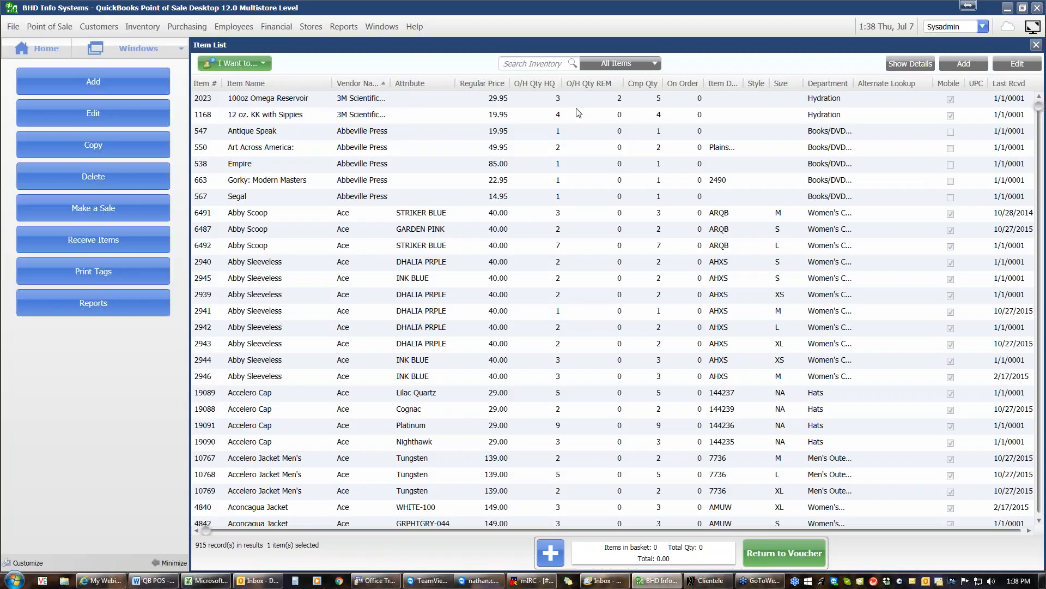
click(456, 103)
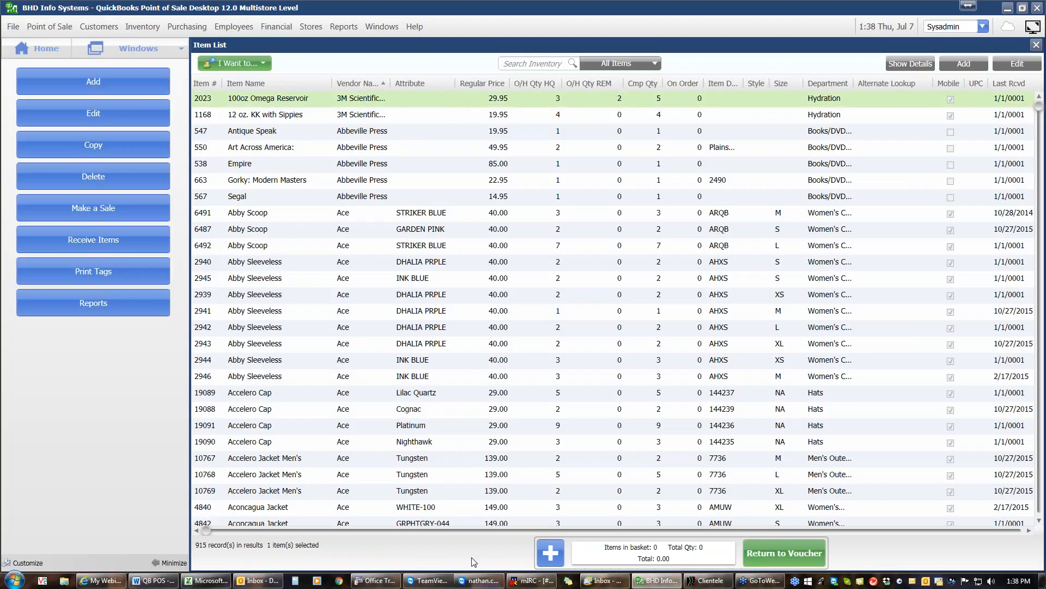
click(551, 554)
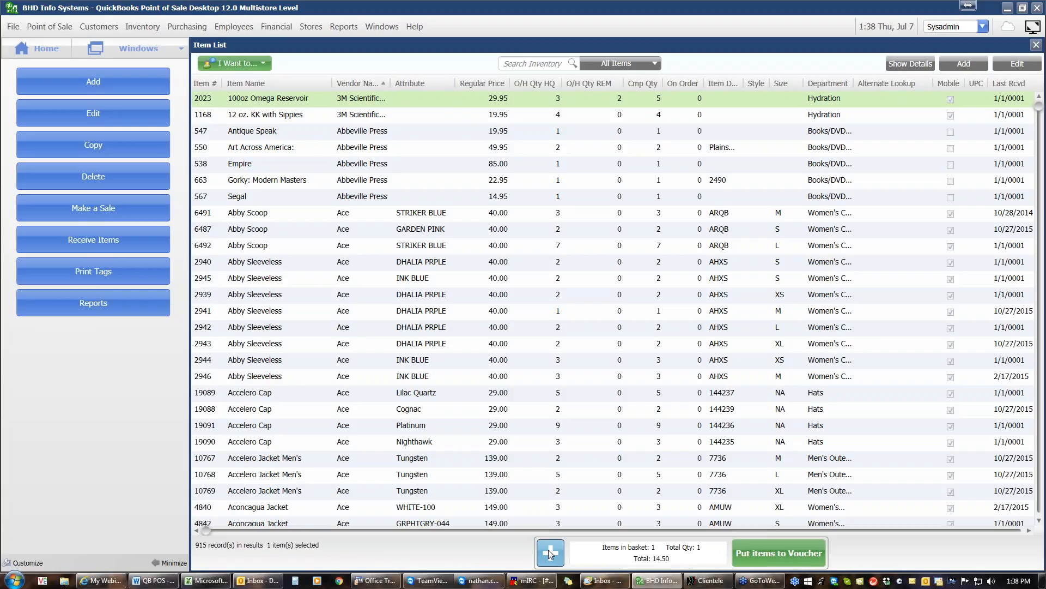
click(480, 118)
click(550, 551)
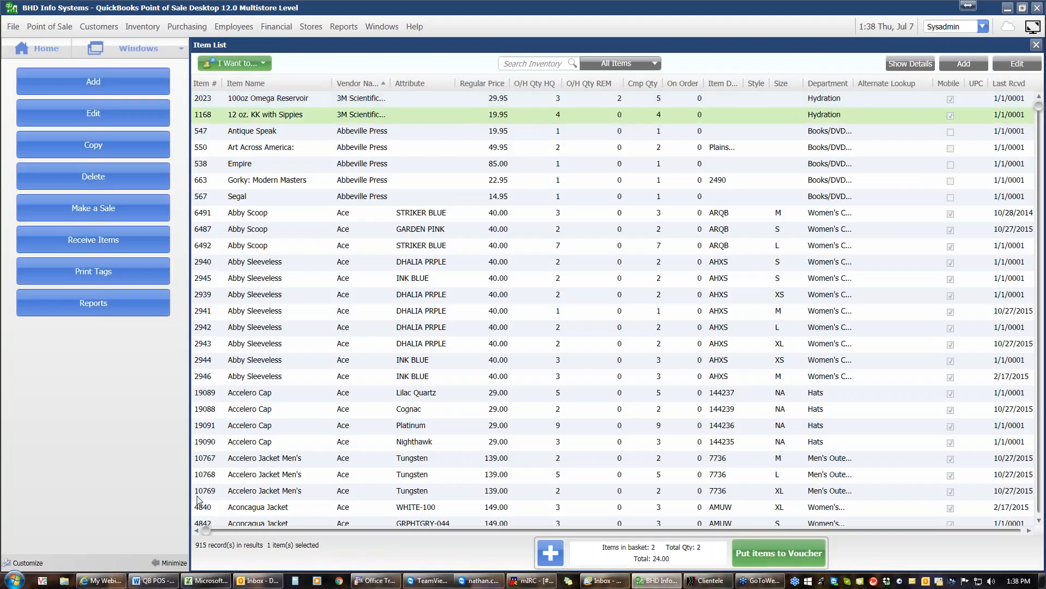
click(769, 556)
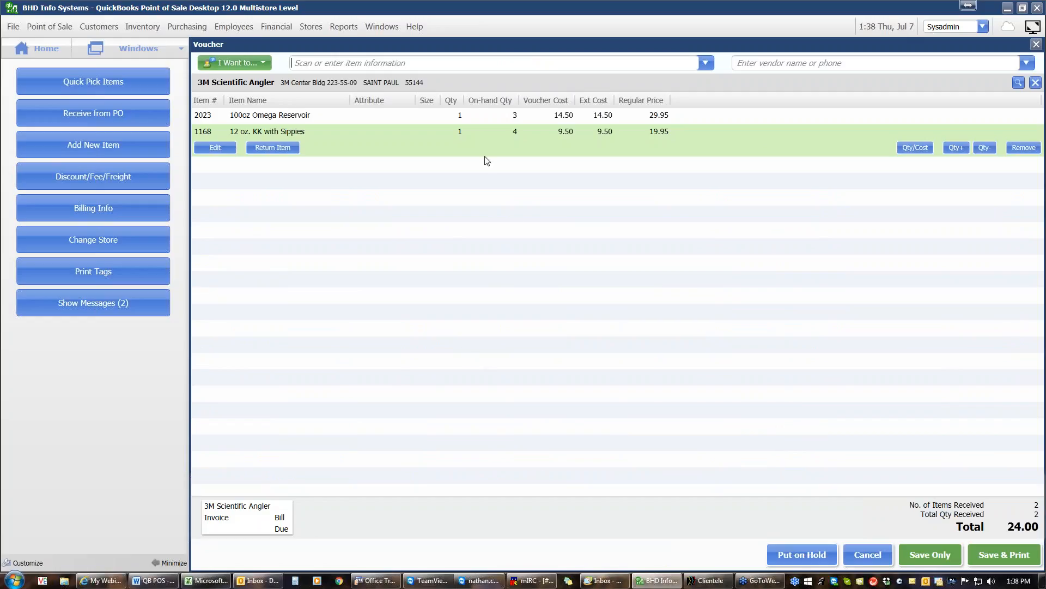
- Raise the voucher quantities to 4 for the 12 oz. KK with Sippies and 5 for the 100oz Omega Reservoir
click(955, 147)
click(956, 148)
click(956, 148)
click(452, 116)
click(957, 132)
click(957, 131)
click(957, 131)
click(958, 131)
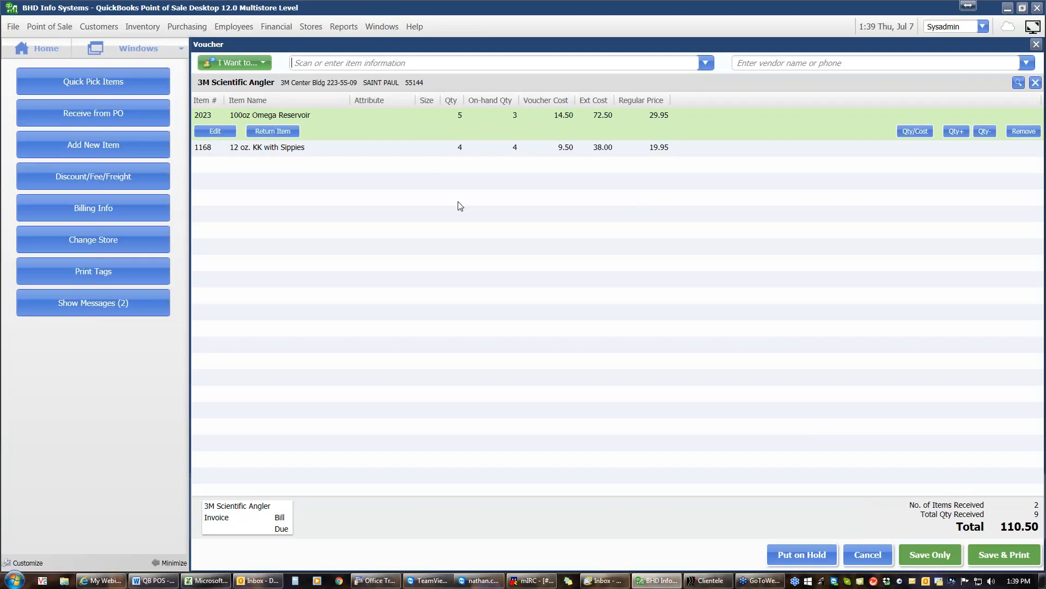
- Put the 3M Scientific Angler voucher on hold and unhold it from the held vouchers list after viewing its details
click(797, 554)
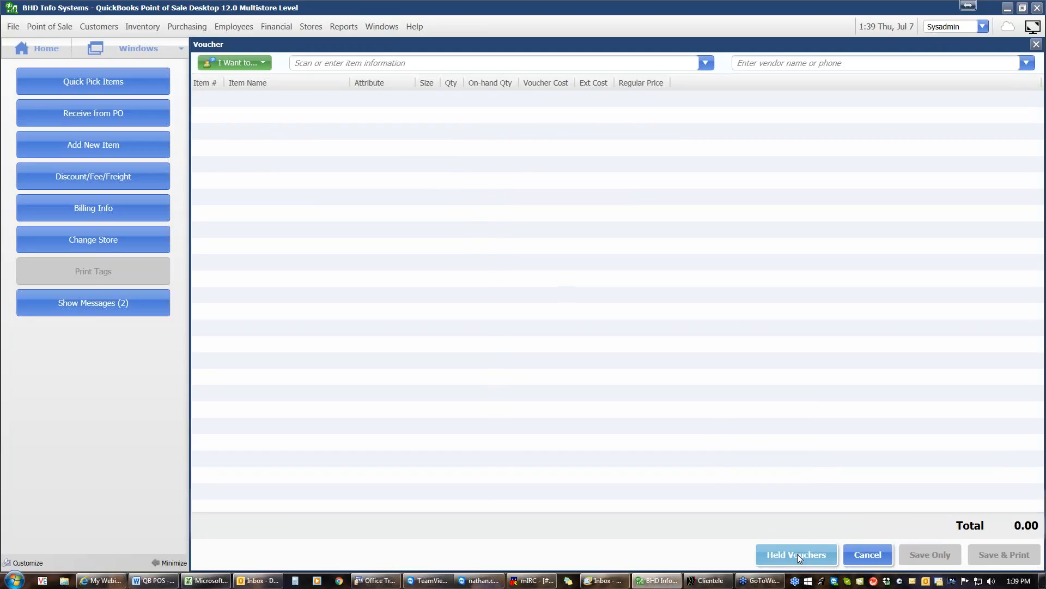
click(37, 47)
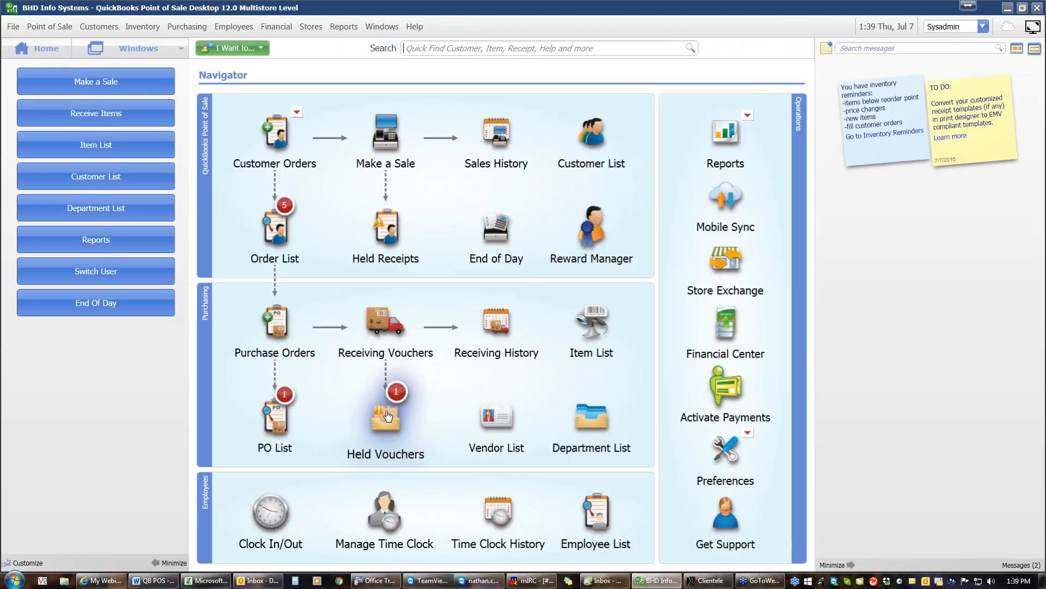
mouse_move(387, 418)
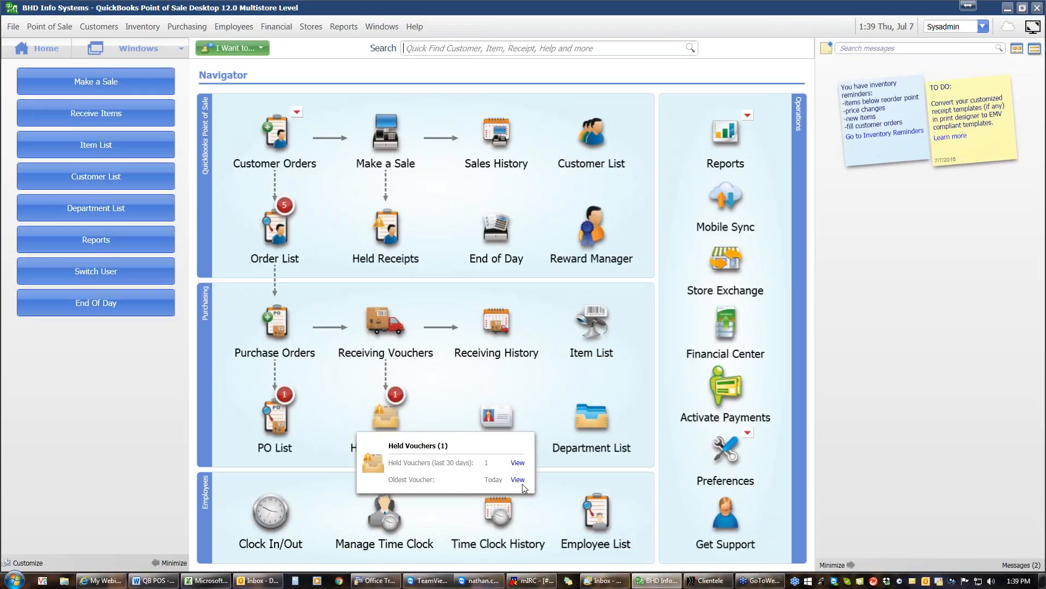
click(517, 462)
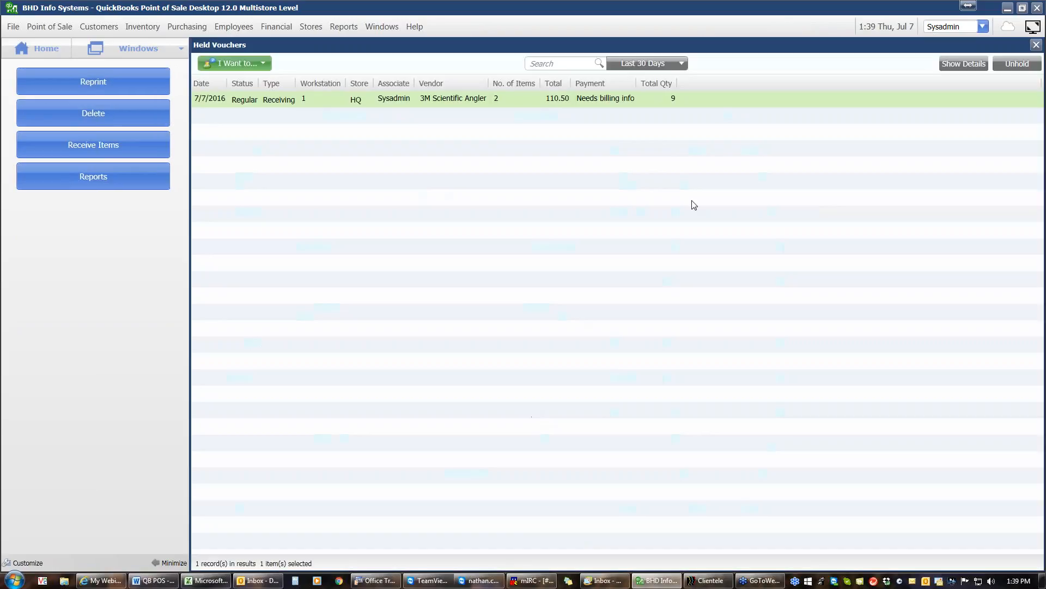
click(975, 67)
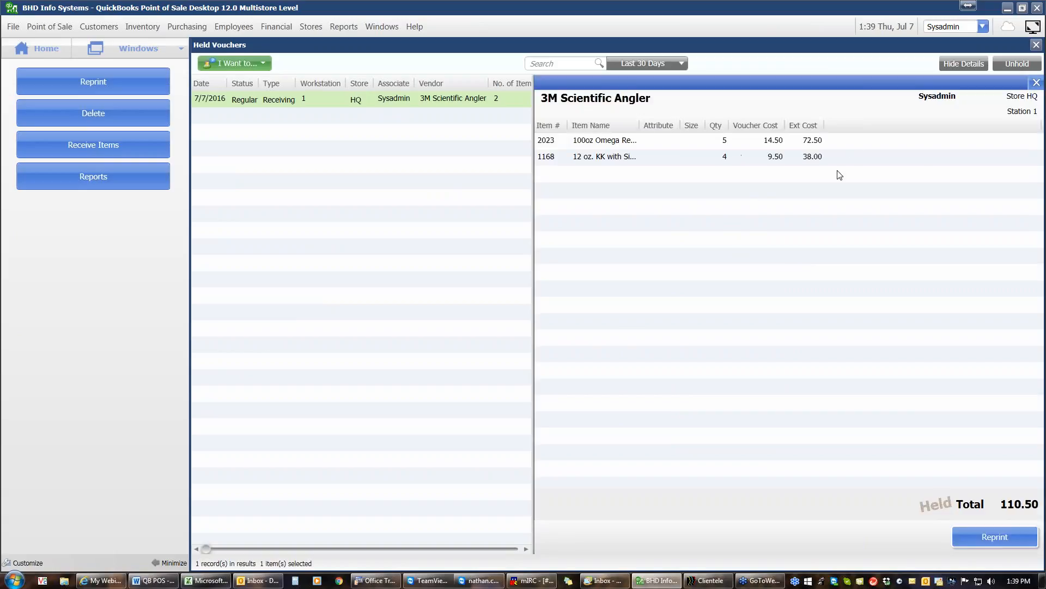
click(1012, 64)
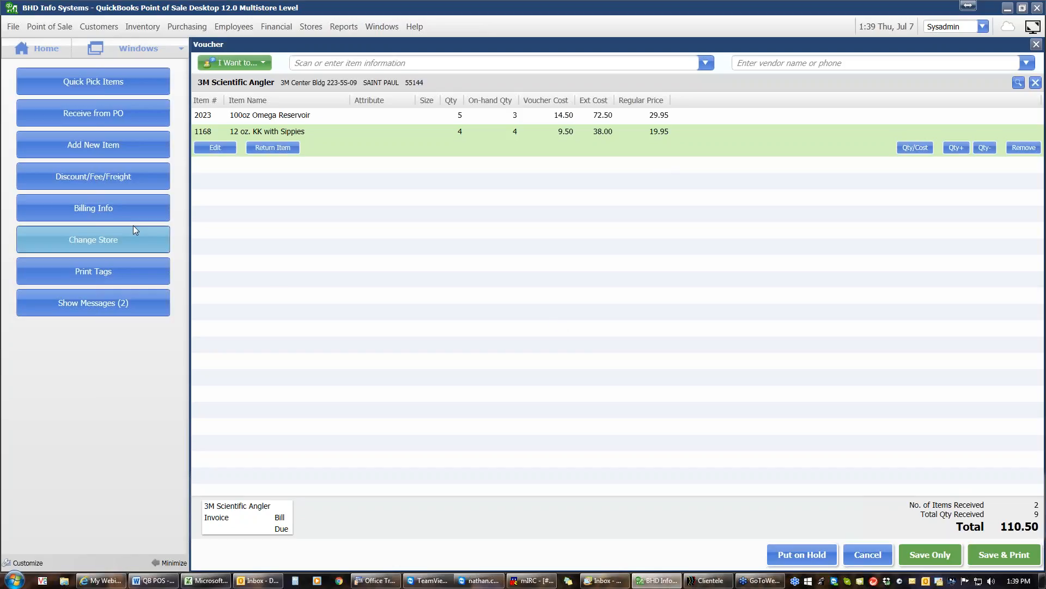
- Add a freight charge of 10.00 to the voucher and save it without printing
click(125, 179)
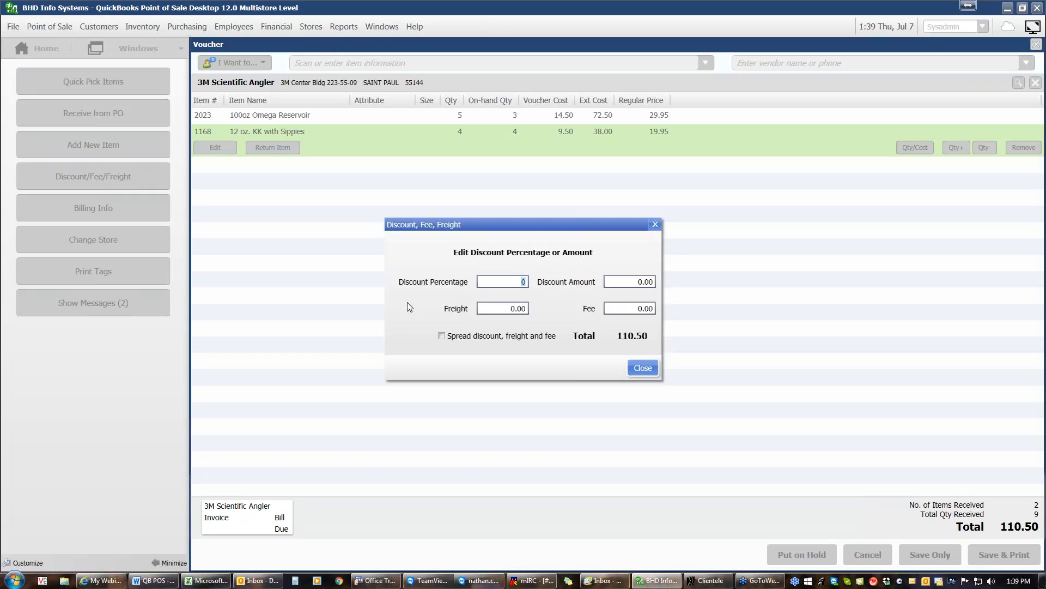
click(503, 308)
text(10)
click(639, 367)
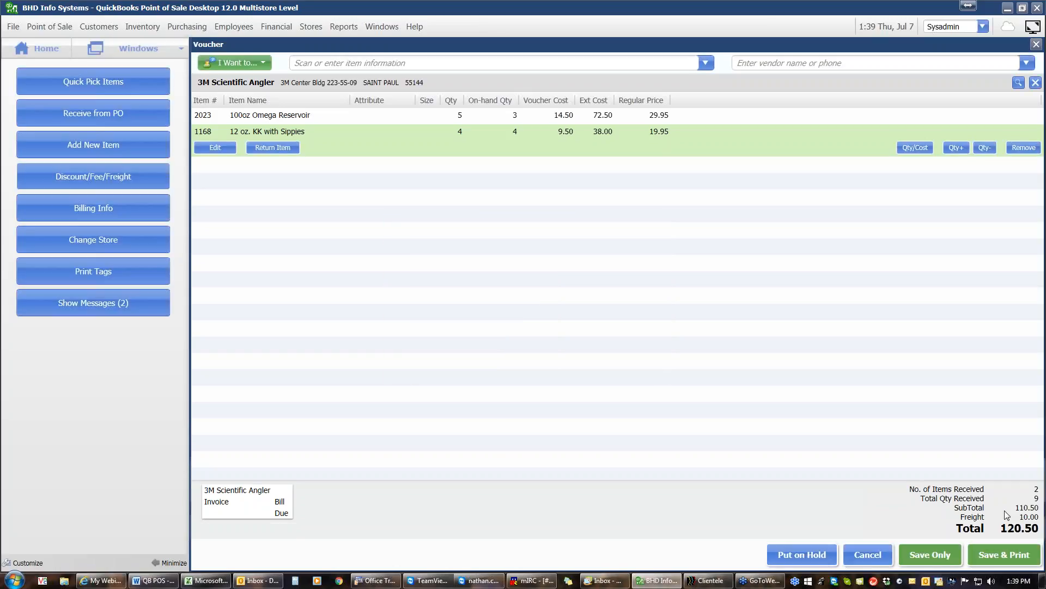
click(938, 558)
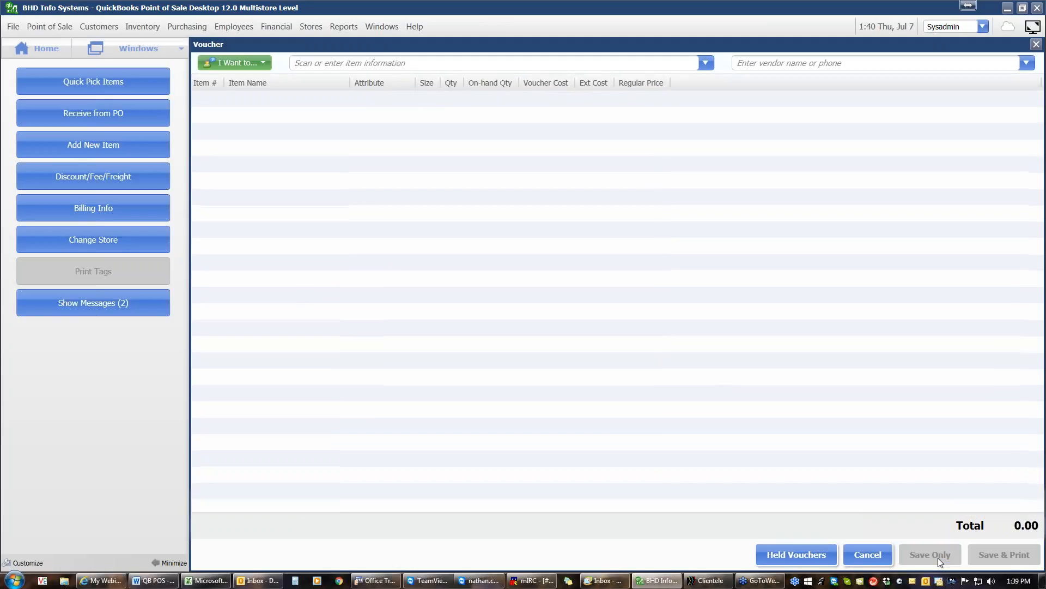
click(870, 553)
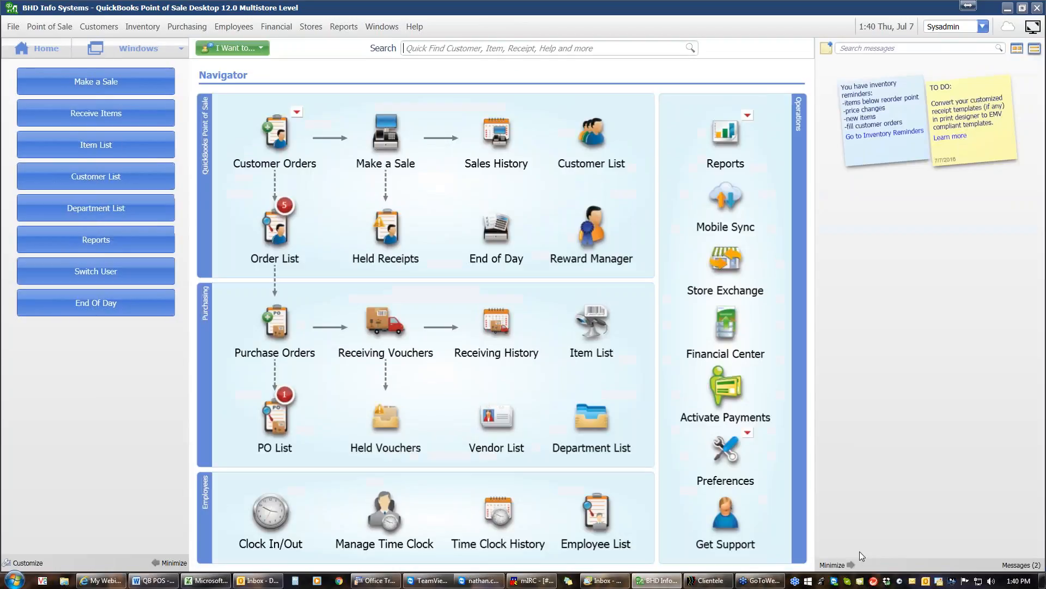
- Review the 3M Scientific Angler voucher's details in the receiving history and return to the home navigator
click(510, 332)
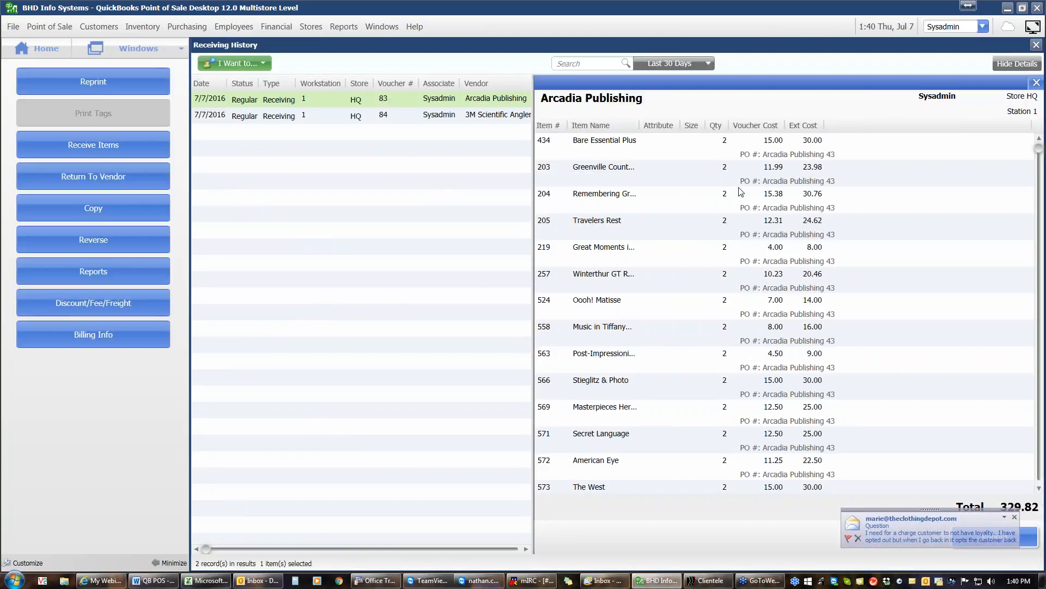
click(1017, 64)
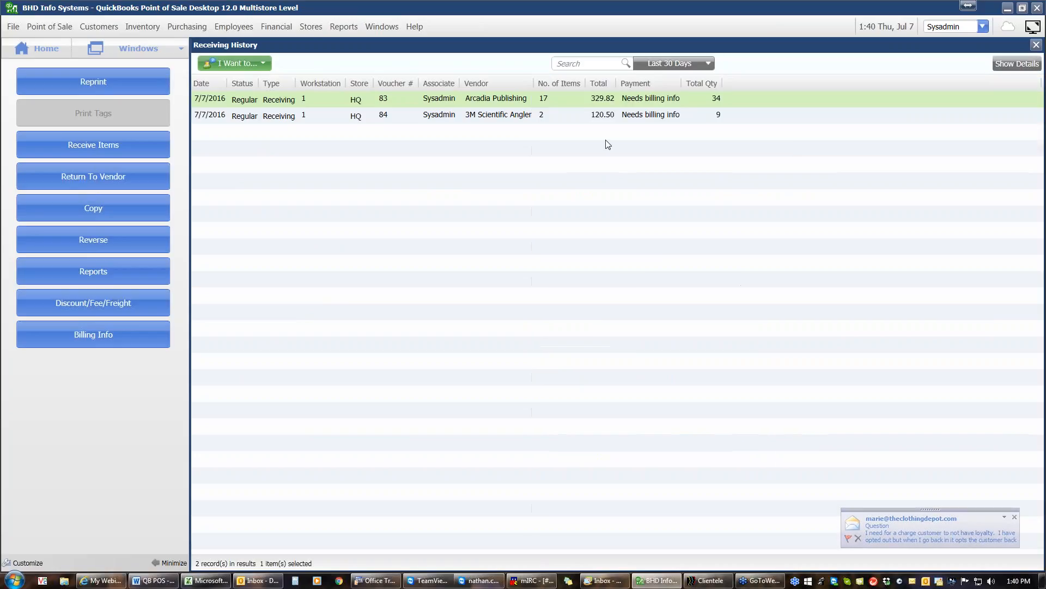
click(543, 121)
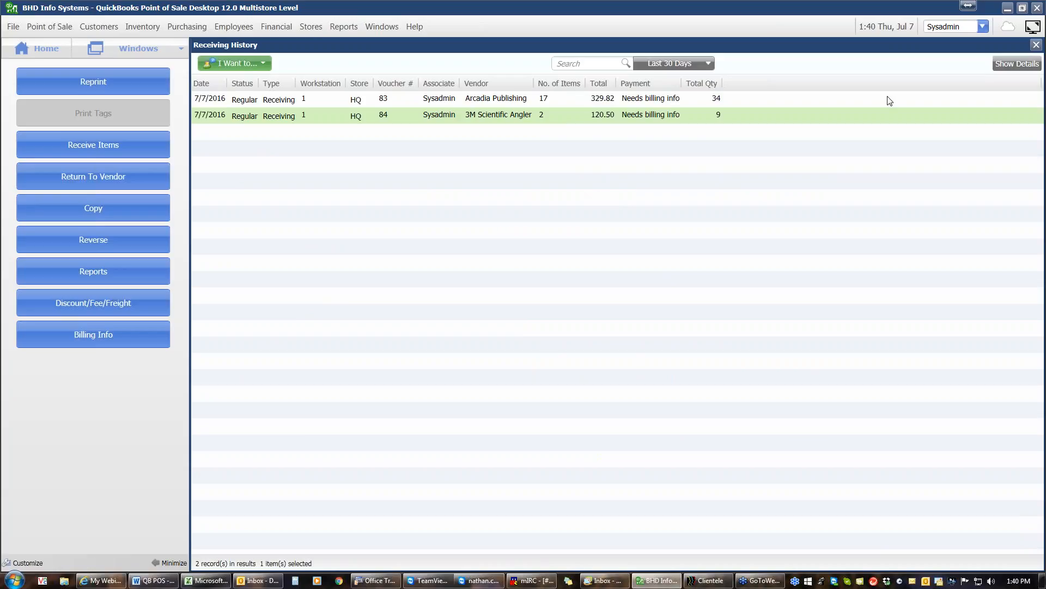
click(1018, 64)
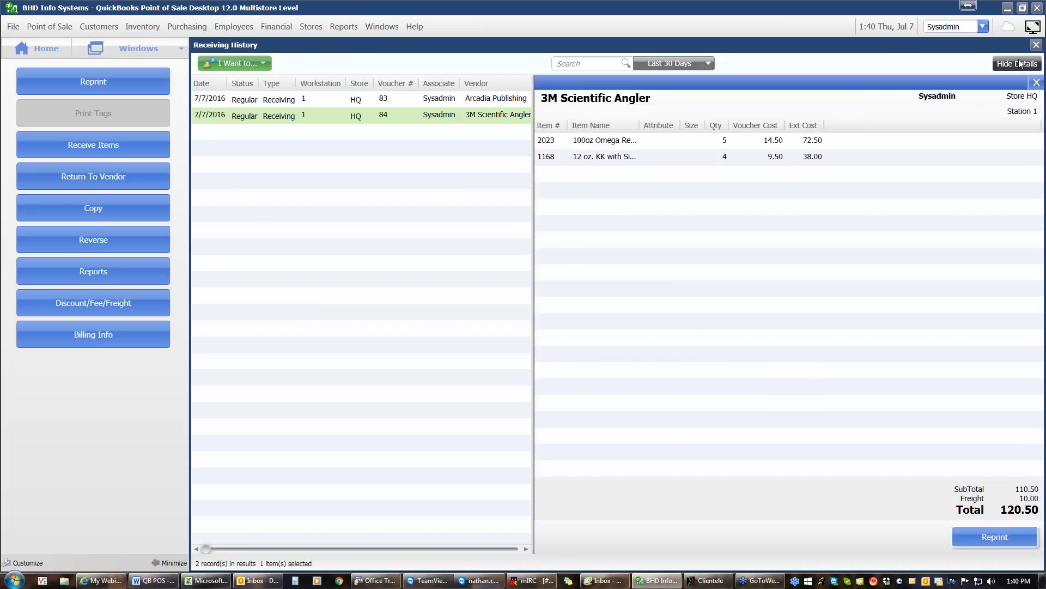
click(1018, 63)
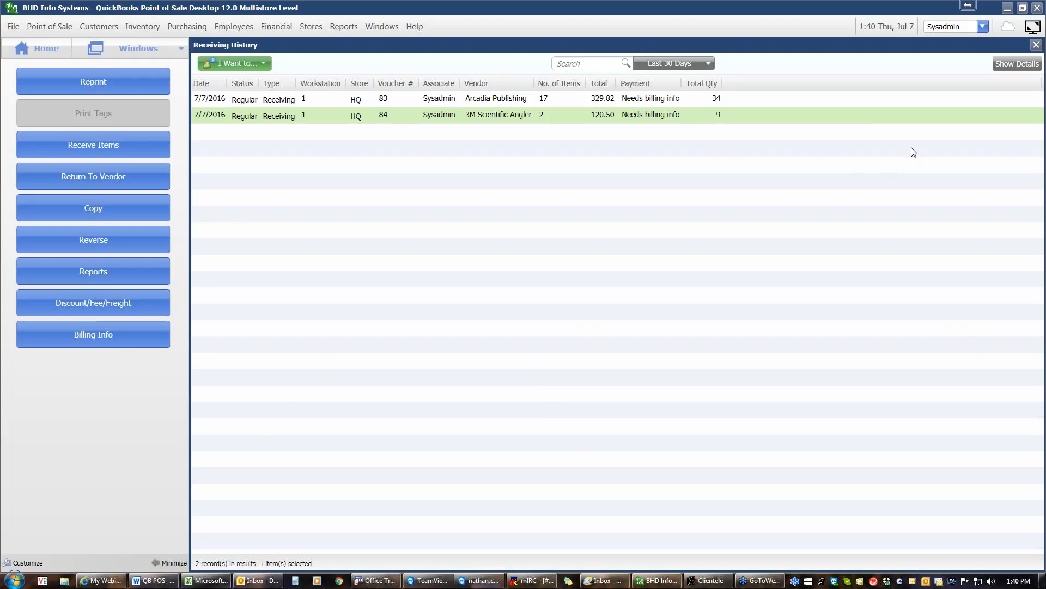
click(45, 49)
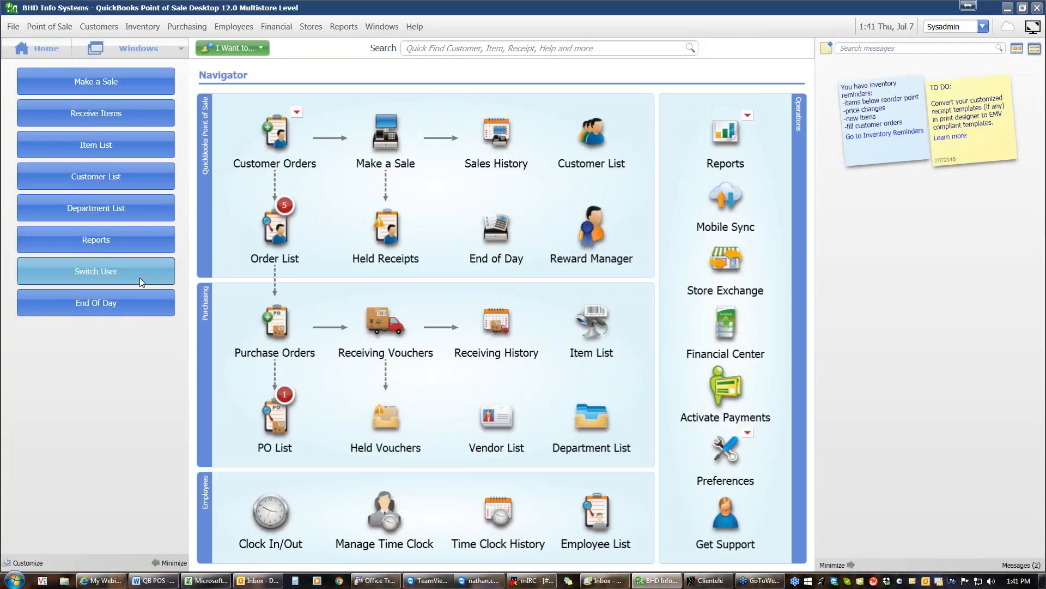
- Reopen the 3M Scientific Angler voucher's details in the receiving history and create a return to vendor from it
click(501, 326)
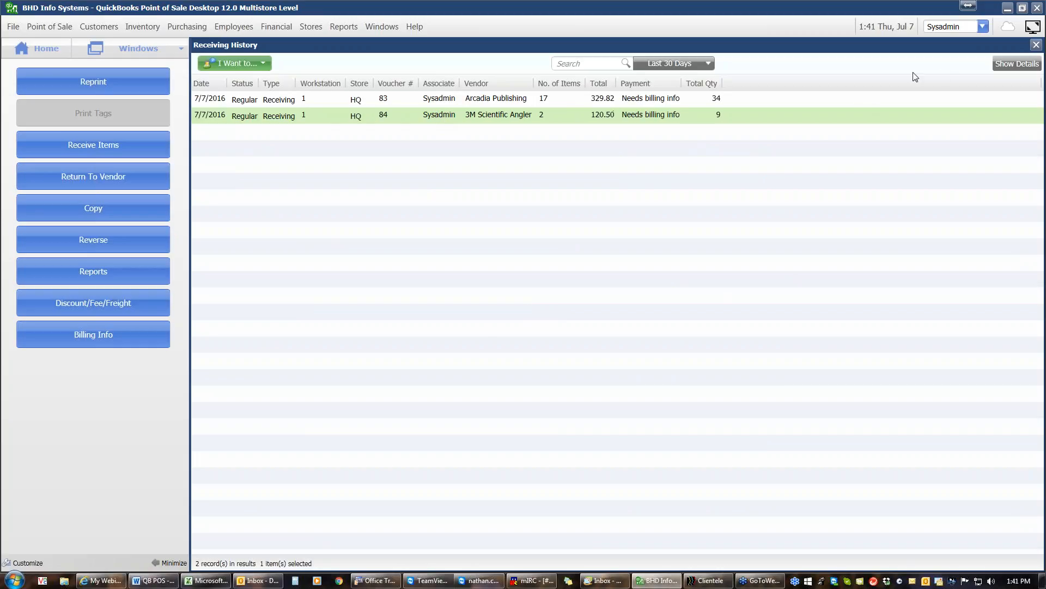
click(1002, 67)
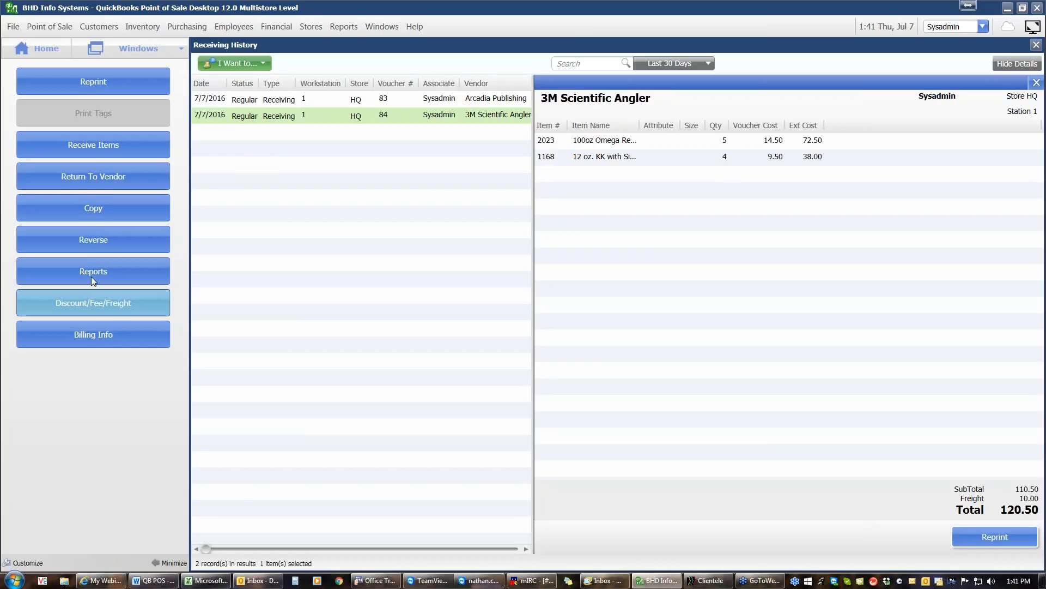
click(92, 178)
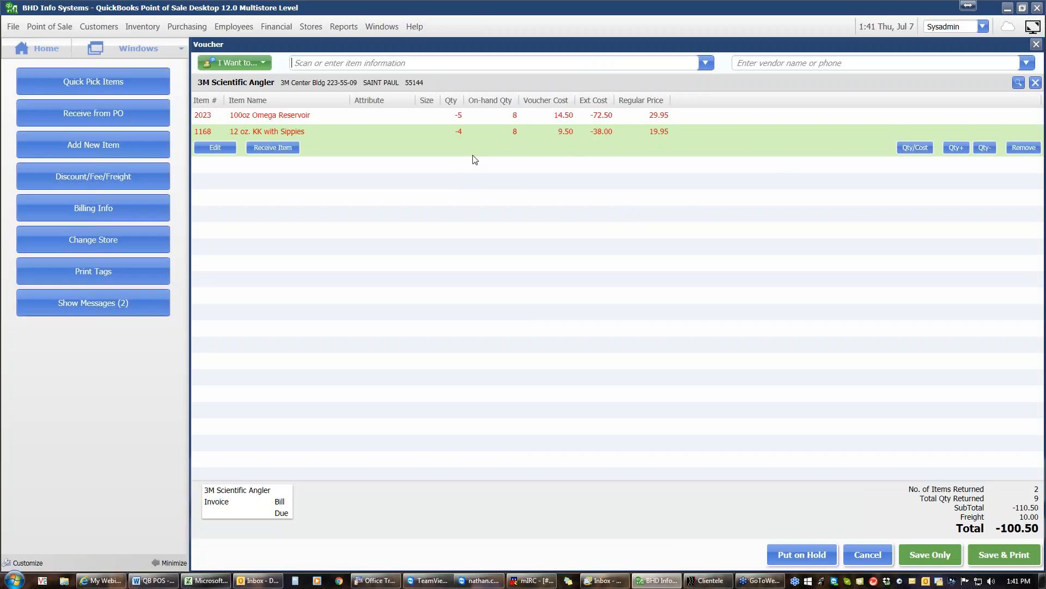
- Set the return quantity of 12 oz. KK with Sippies to -1 on the 3M Scientific Angler return voucher
click(984, 147)
click(983, 148)
click(983, 147)
click(963, 148)
click(962, 148)
click(962, 147)
click(961, 148)
click(961, 148)
click(961, 147)
- Set the return quantity of the 100oz Omega Reservoir to -1
click(487, 117)
click(959, 132)
click(960, 132)
click(959, 132)
click(959, 132)
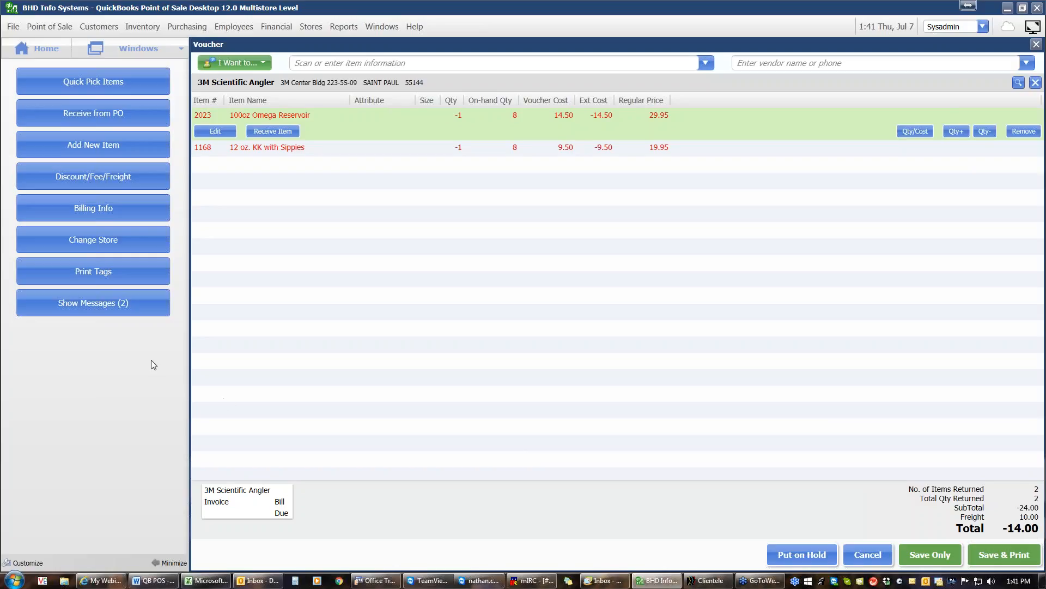
- Remove the freight charge from the return voucher and save it without printing
click(126, 176)
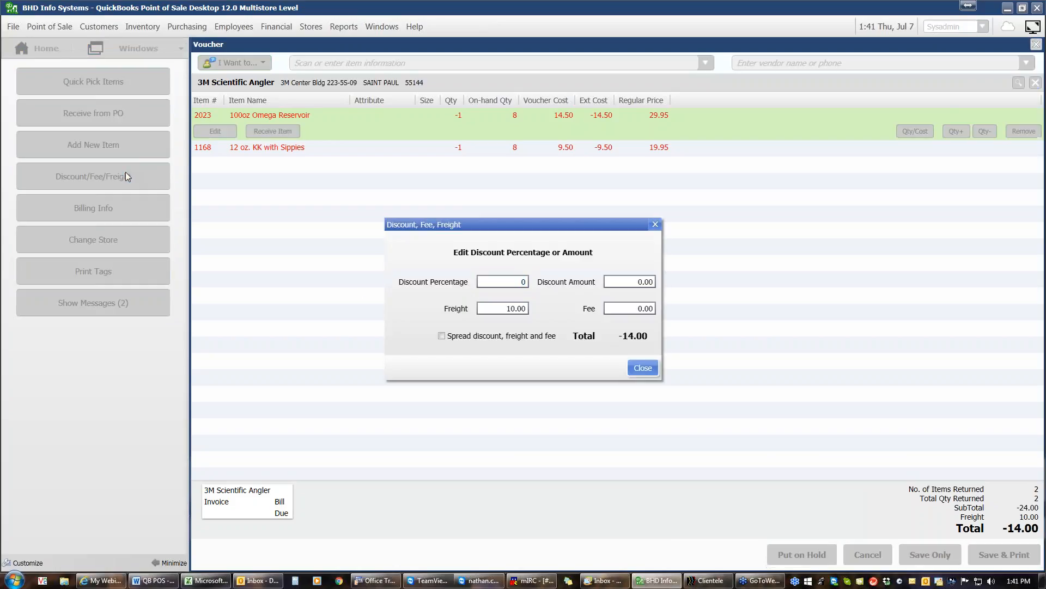
drag(508, 307, 549, 312)
key(Delete)
click(639, 368)
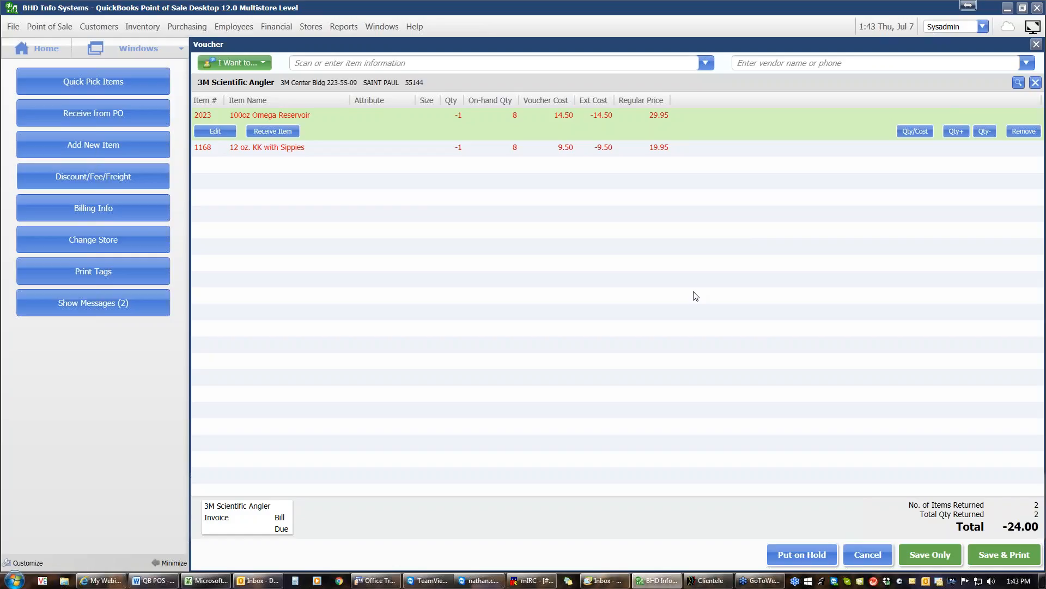
click(922, 557)
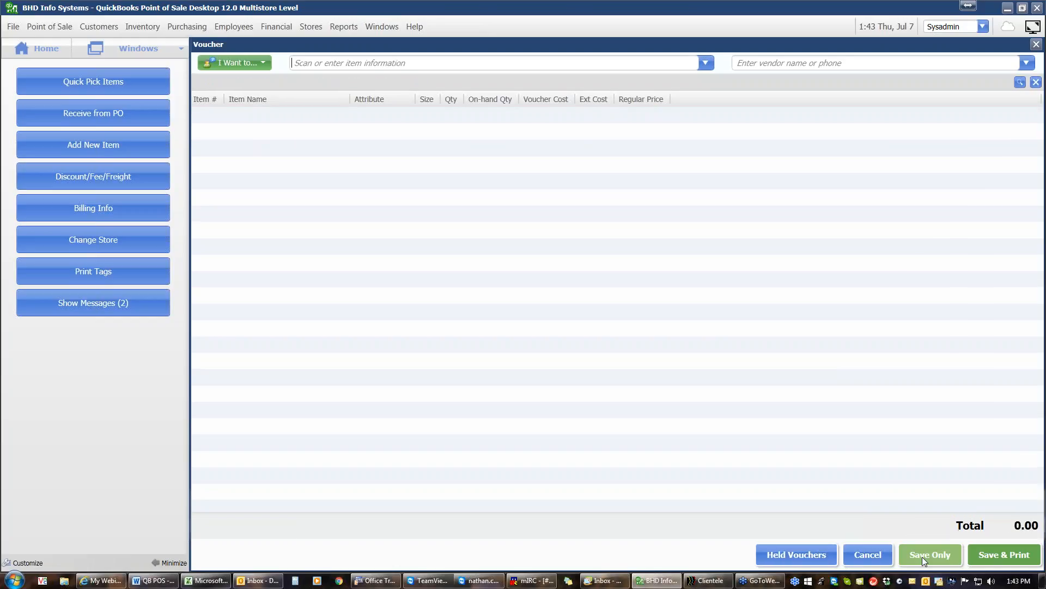
- Open the receiving history from the home navigator and hide the voucher details to show the full list
click(58, 54)
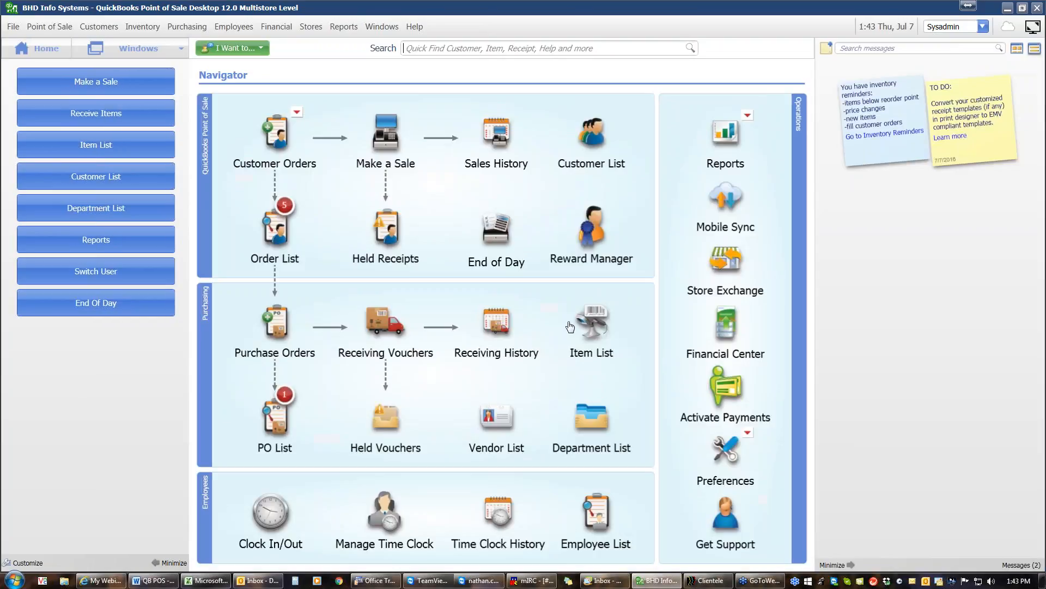
click(497, 327)
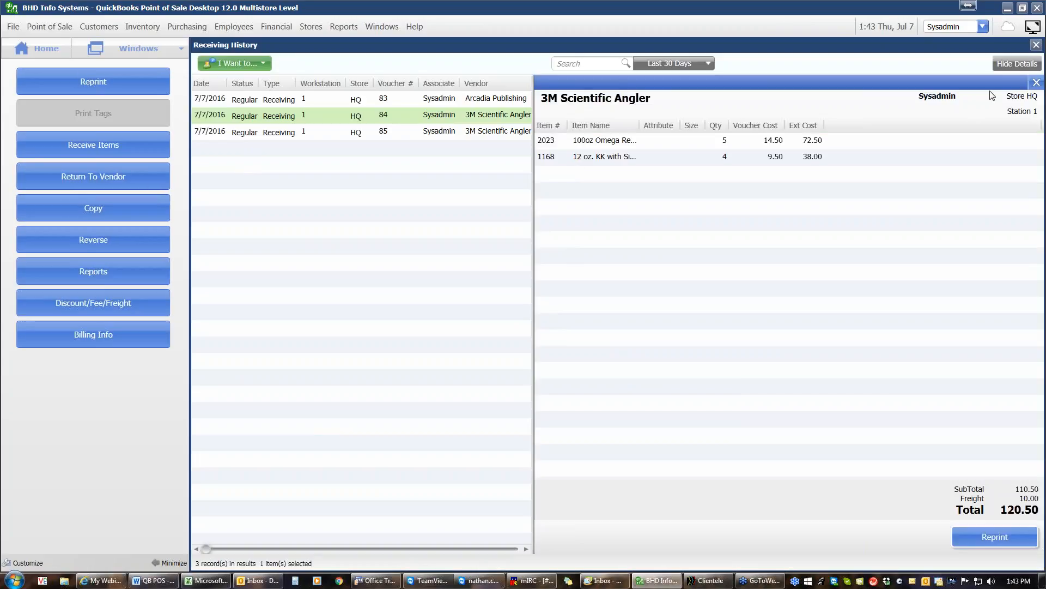
click(1007, 71)
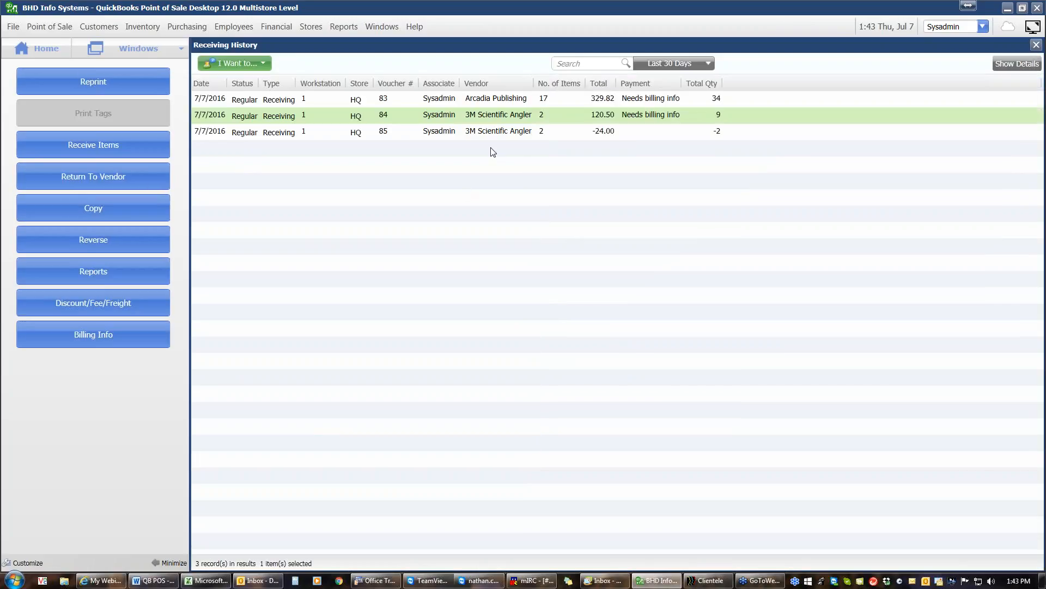
- Enter billing info for the 3M Scientific Angler return voucher with invoice number RMA 123 and bill date 7/7/2016
click(533, 133)
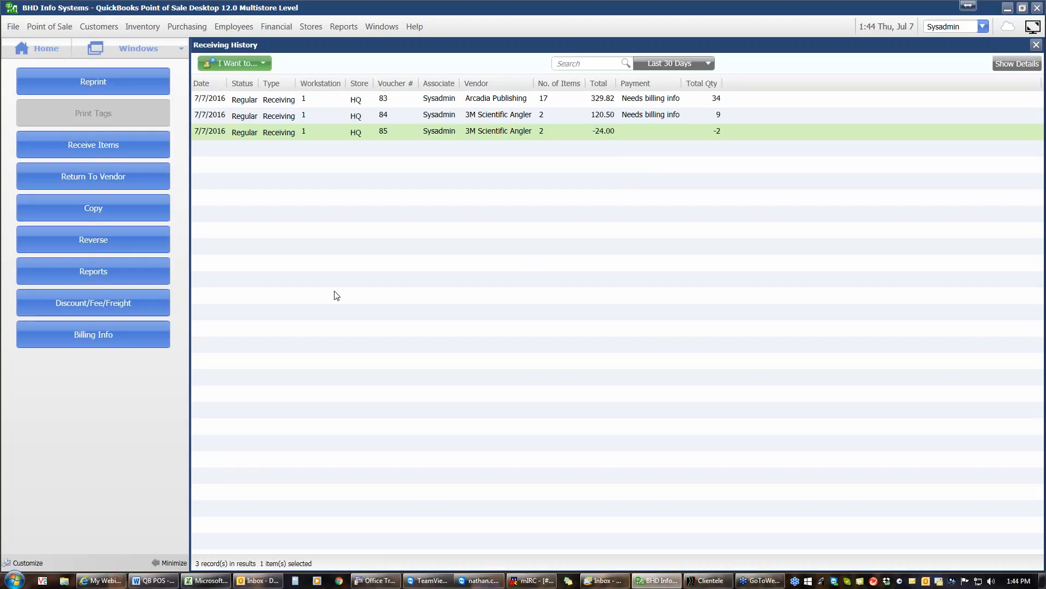
click(101, 333)
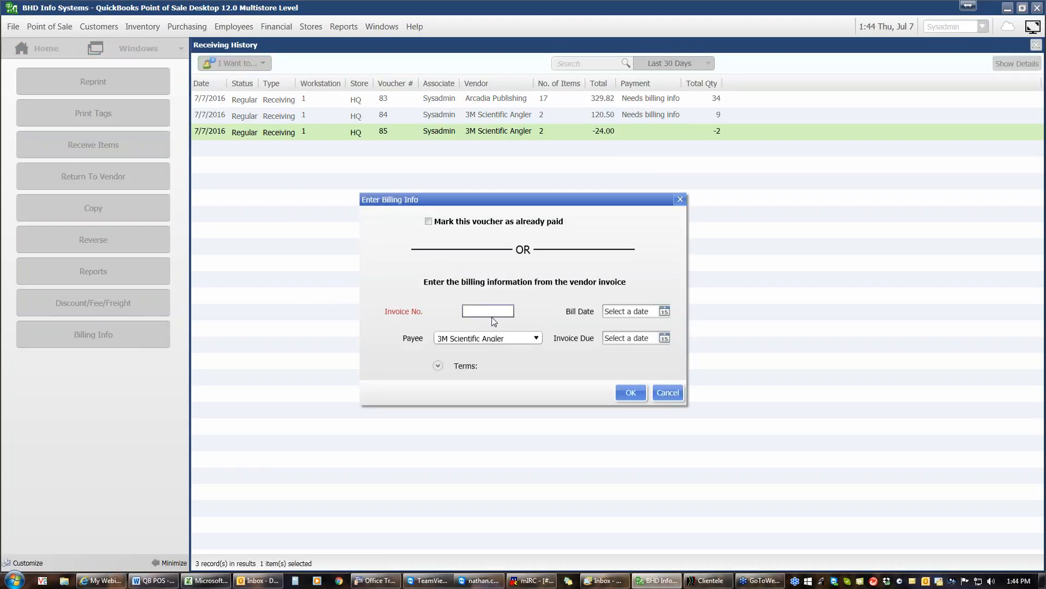
text(RMA 123)
click(665, 311)
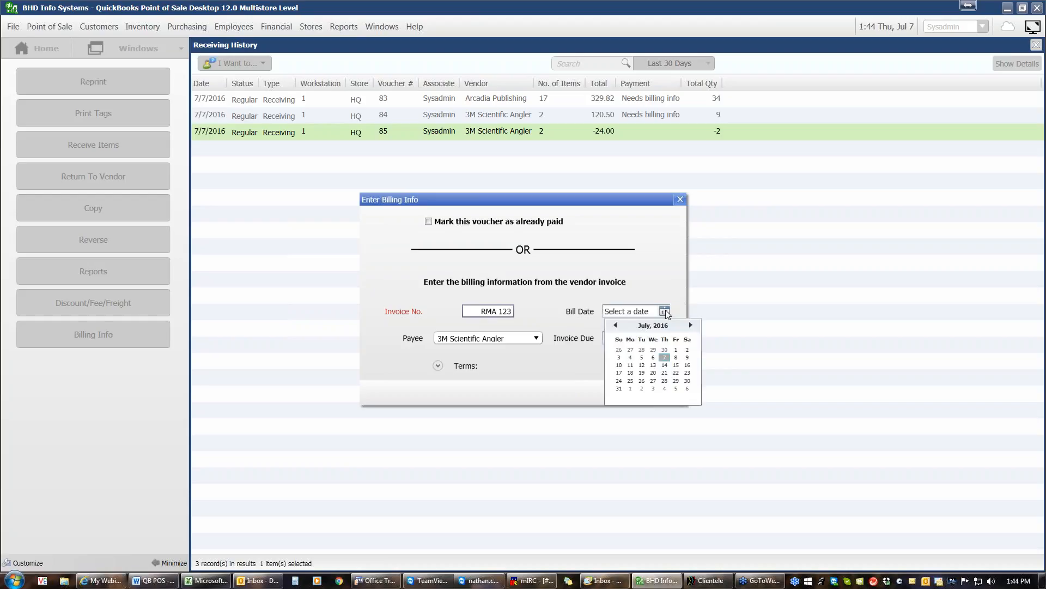
click(665, 358)
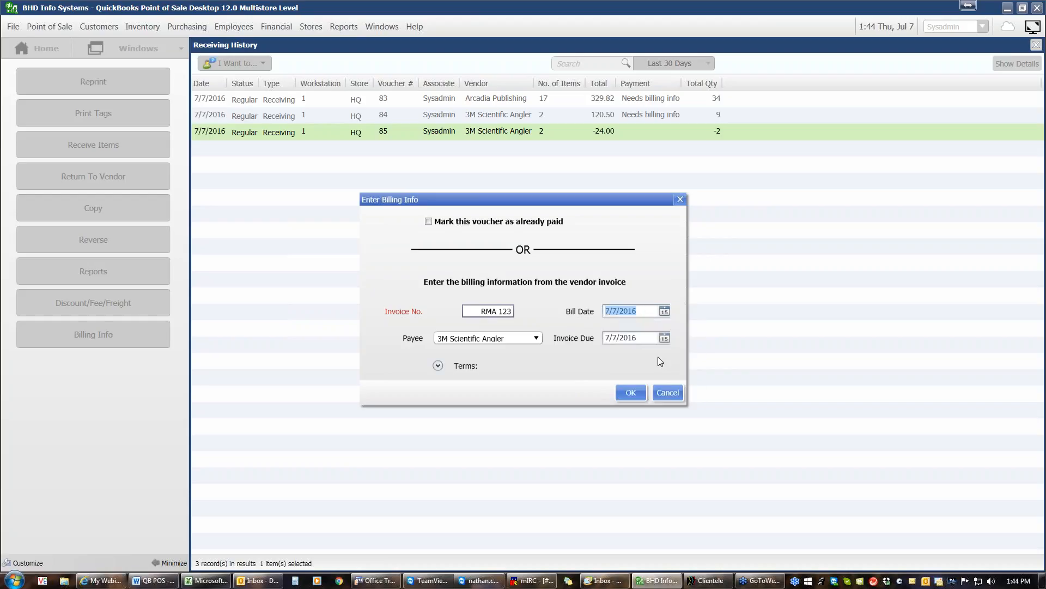
click(628, 394)
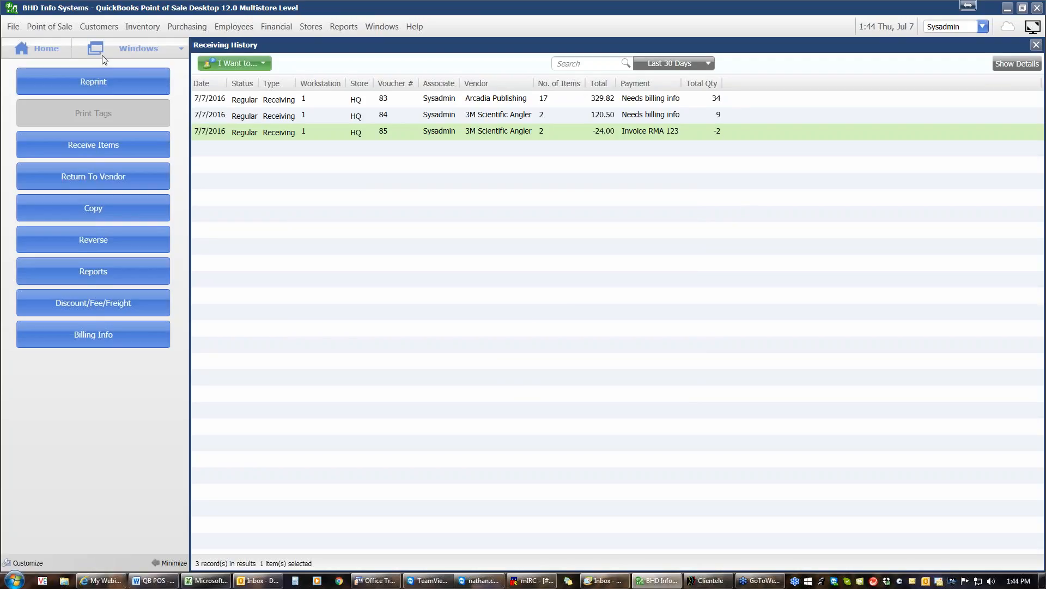
- Return to the home navigator, check the Purchasing & Receiving outline in Word and switch back to QuickBooks Point of Sale
click(31, 44)
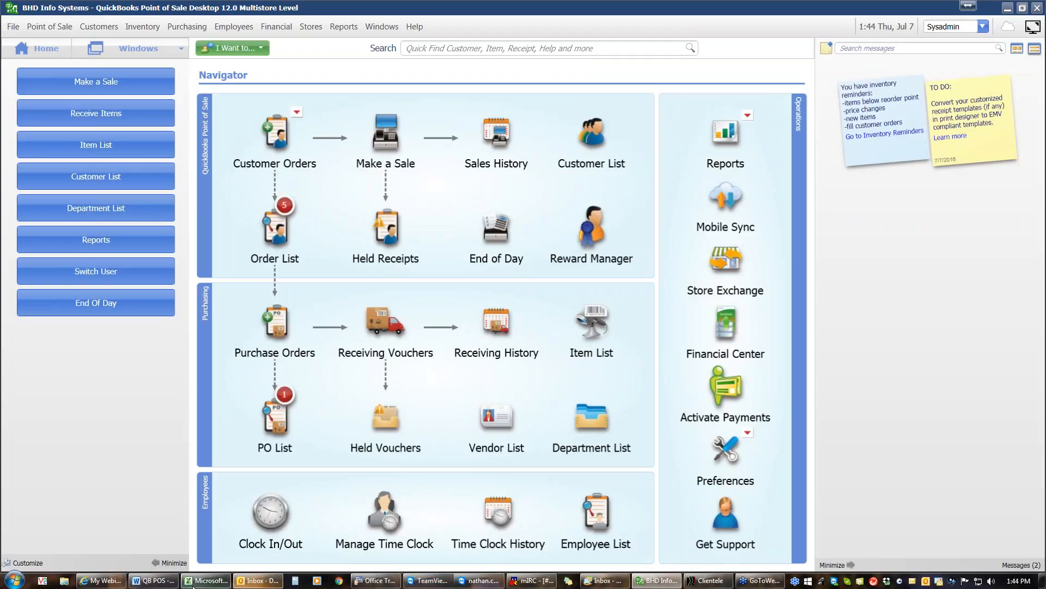
click(157, 584)
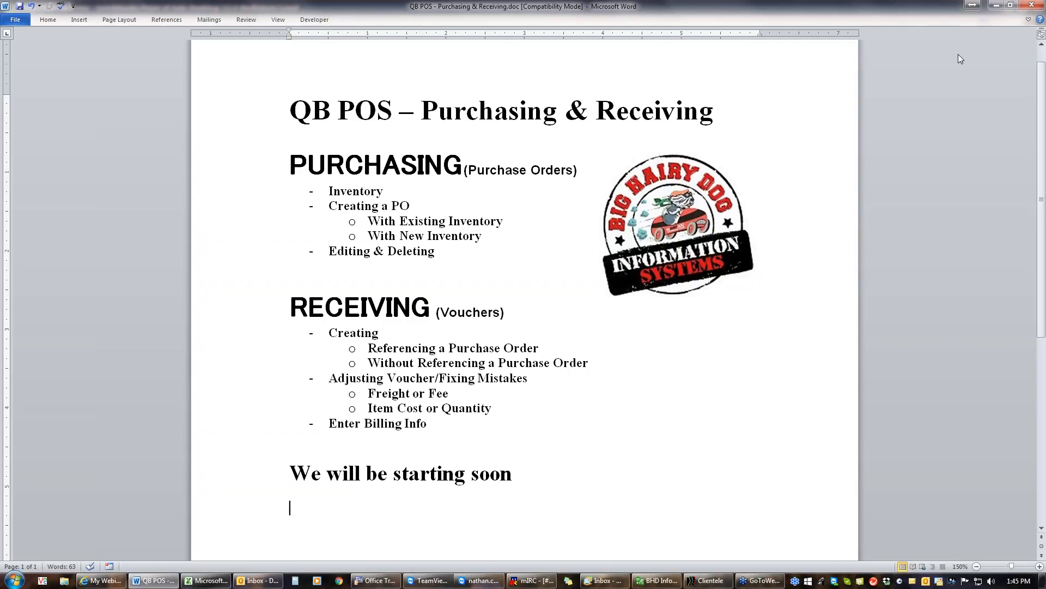
click(644, 581)
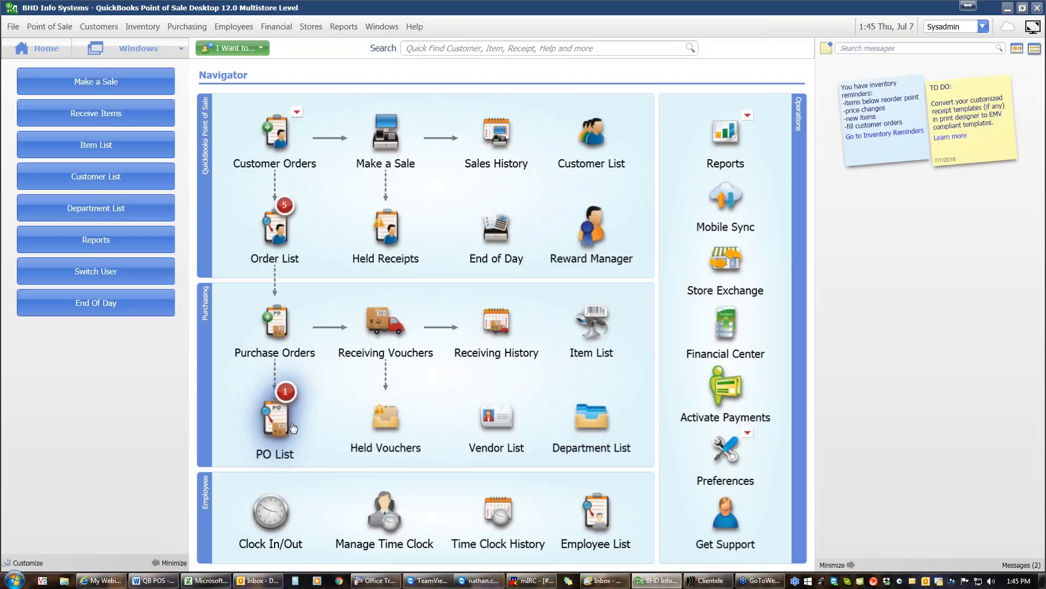
- View the open purchase orders from the navigator and change the list's filter to All Purchase Orders
mouse_move(282, 424)
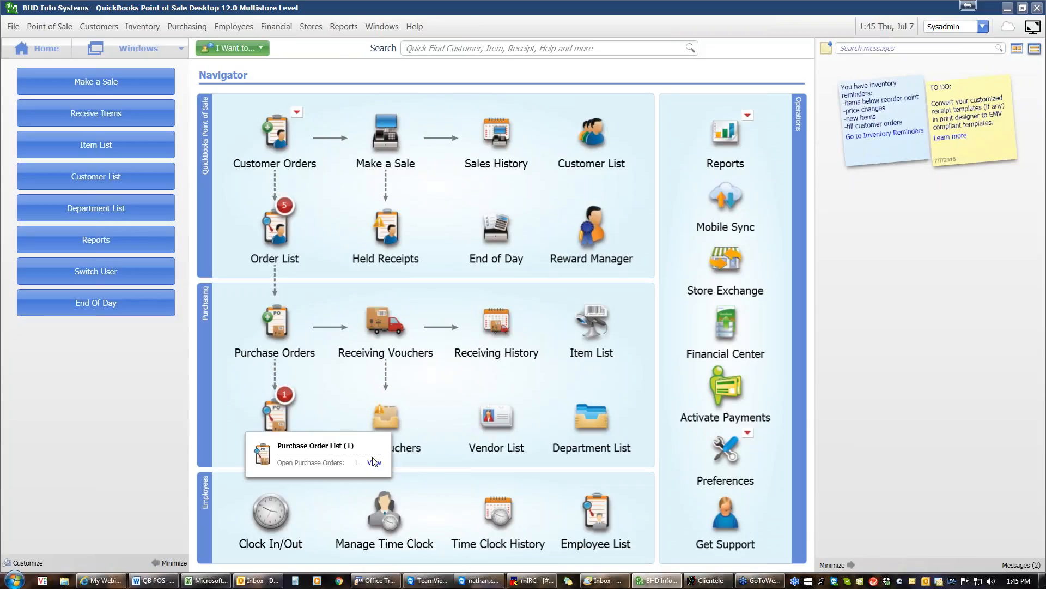
click(373, 464)
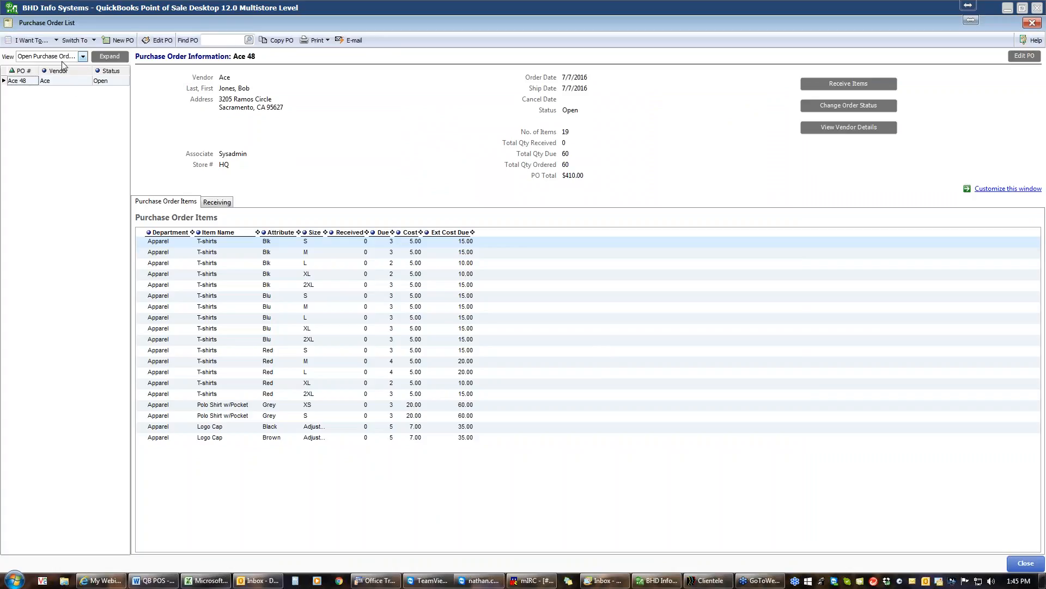
click(81, 57)
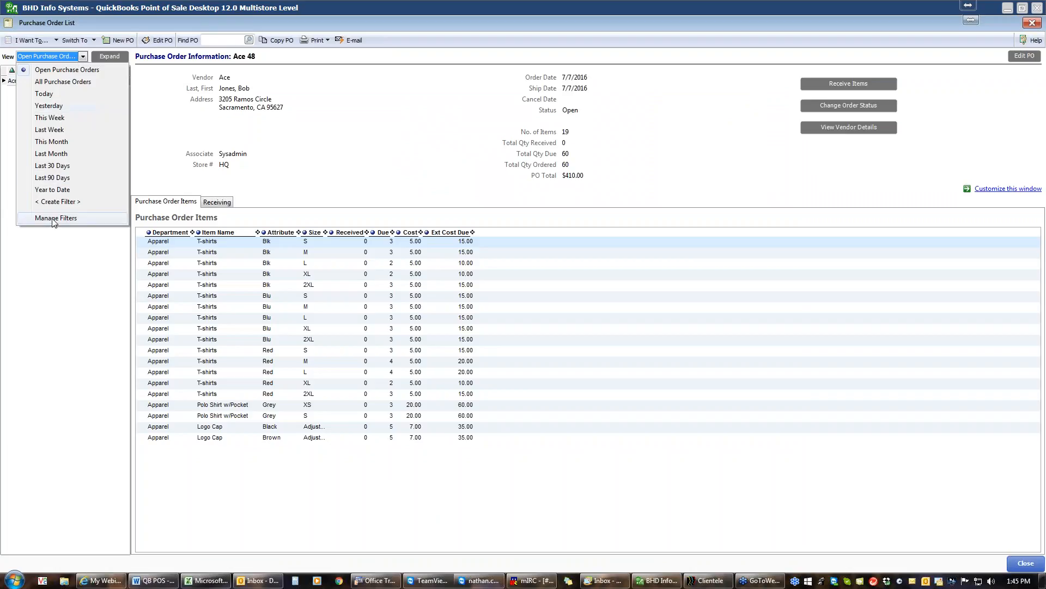
click(77, 81)
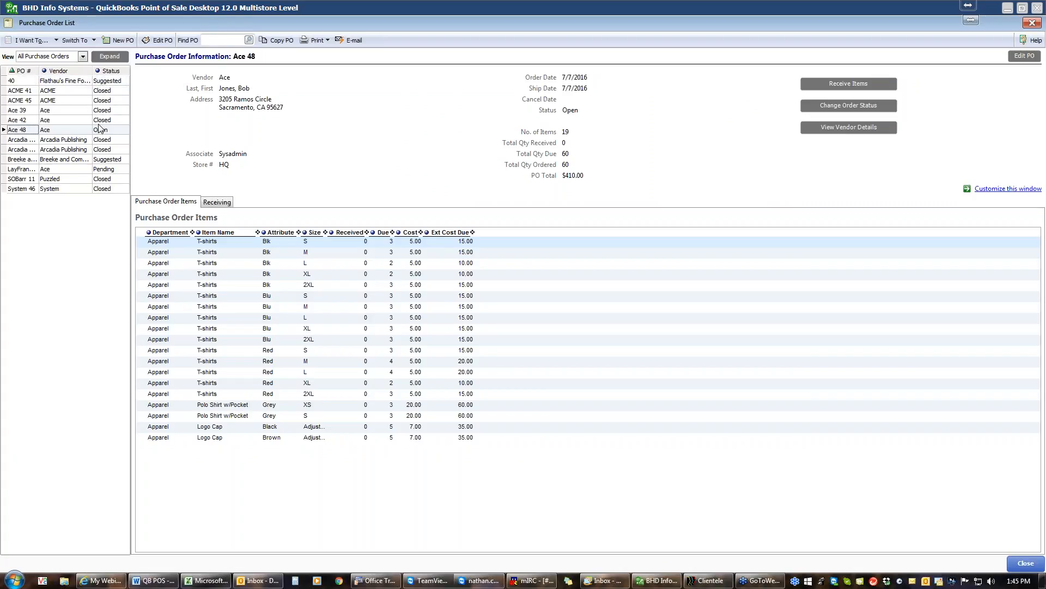
- Select all eight closed purchase orders in the list and permanently delete them, entering YES as confirmation
click(69, 93)
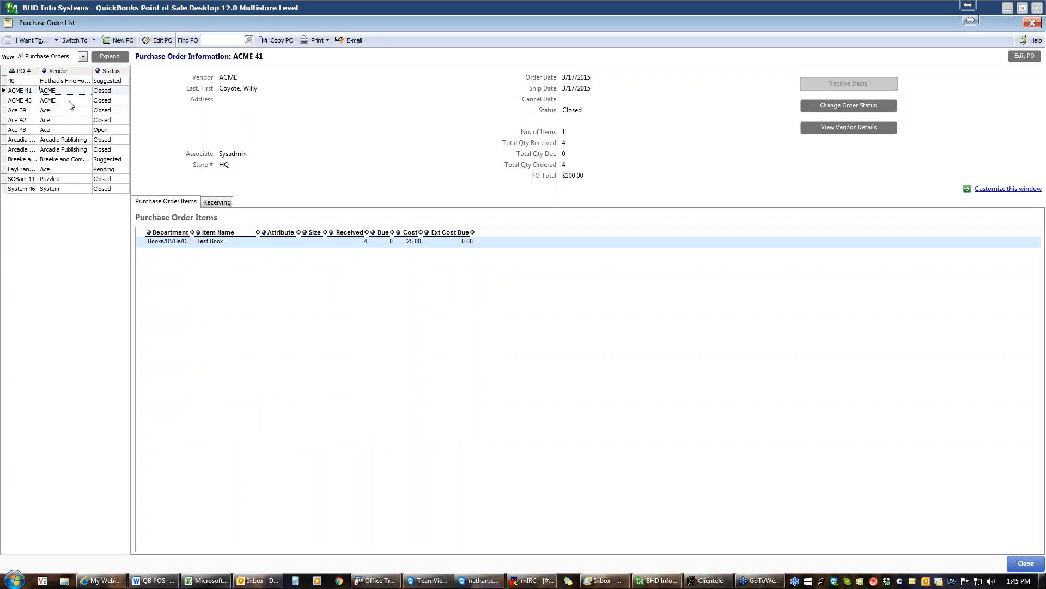
shift+click(69, 121)
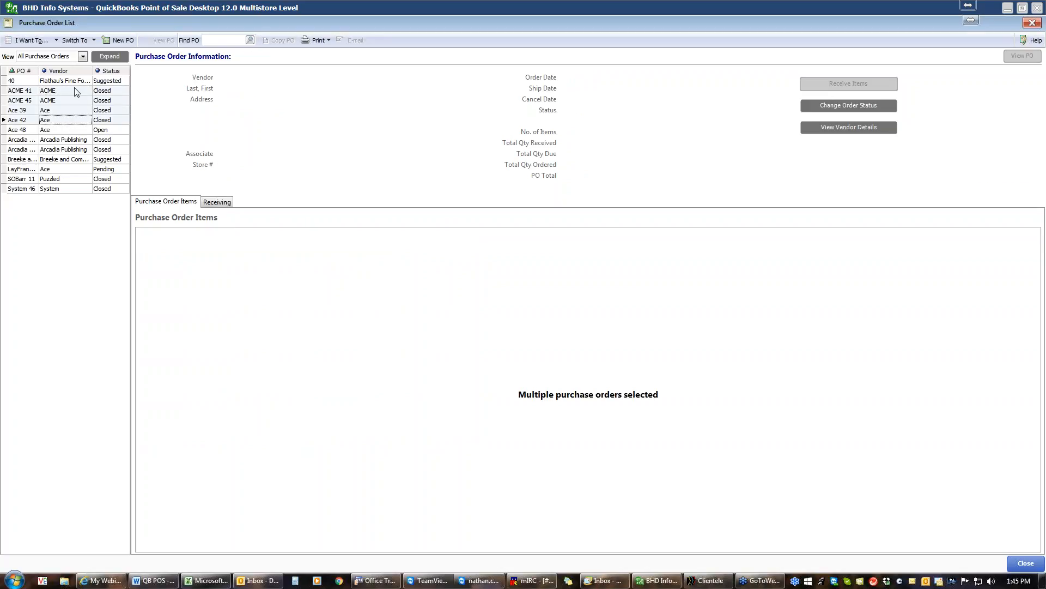
shift+click(59, 140)
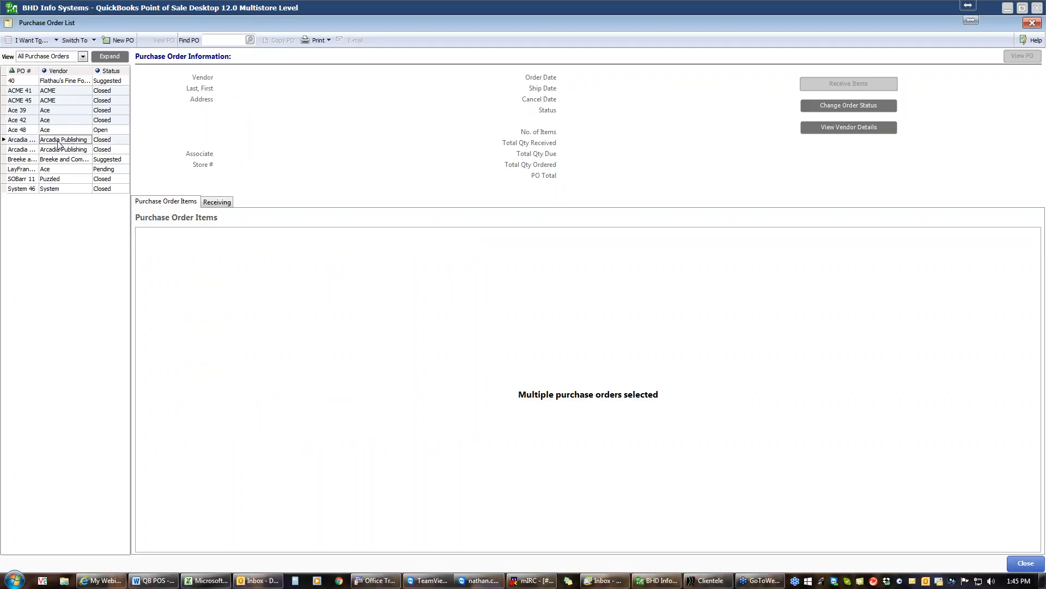
shift+click(56, 152)
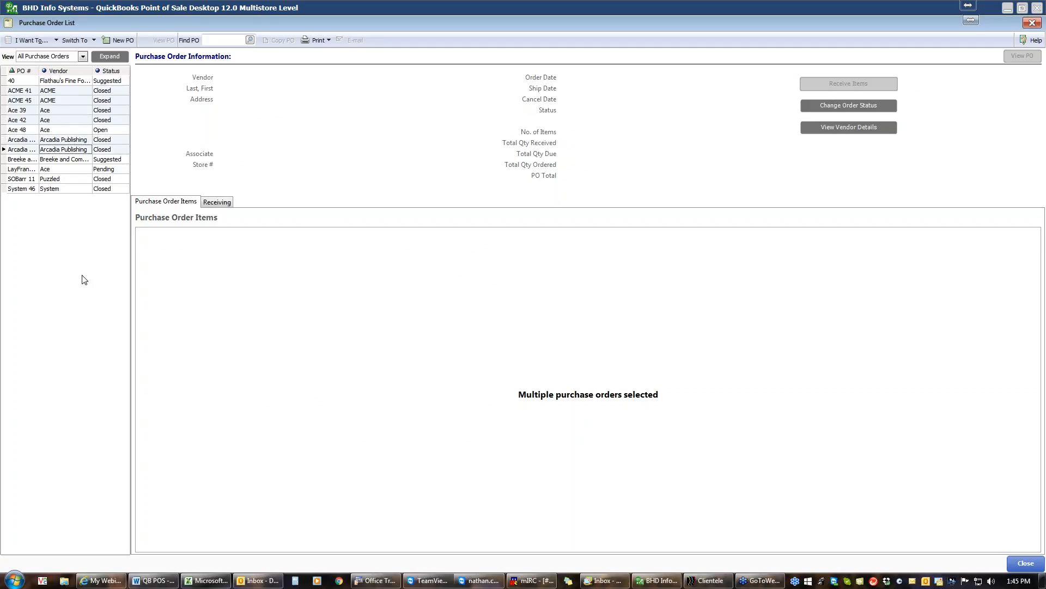
ctrl+click(61, 180)
ctrl+click(53, 191)
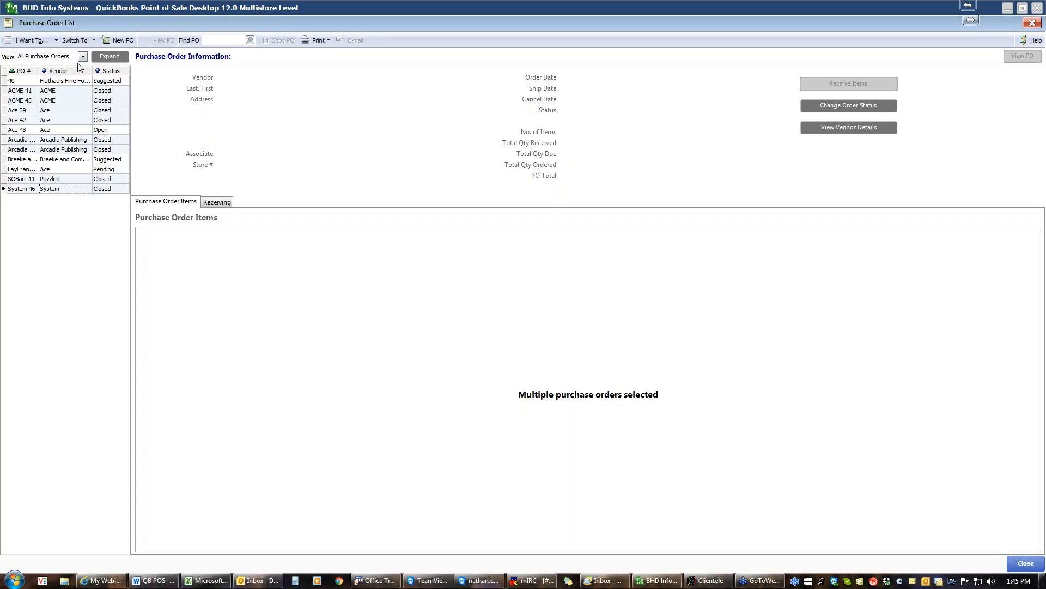
click(45, 43)
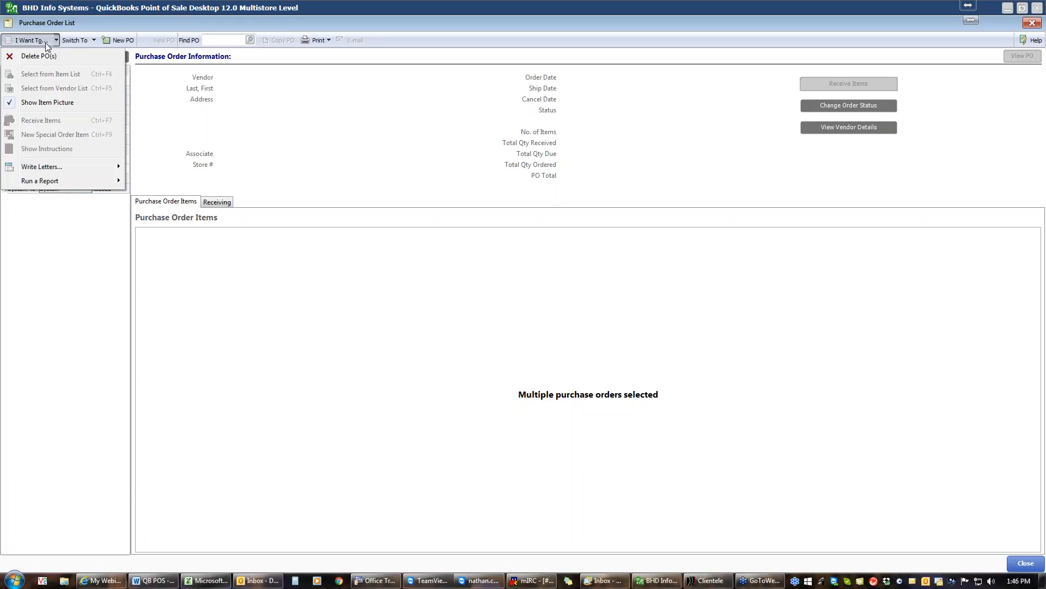
click(46, 57)
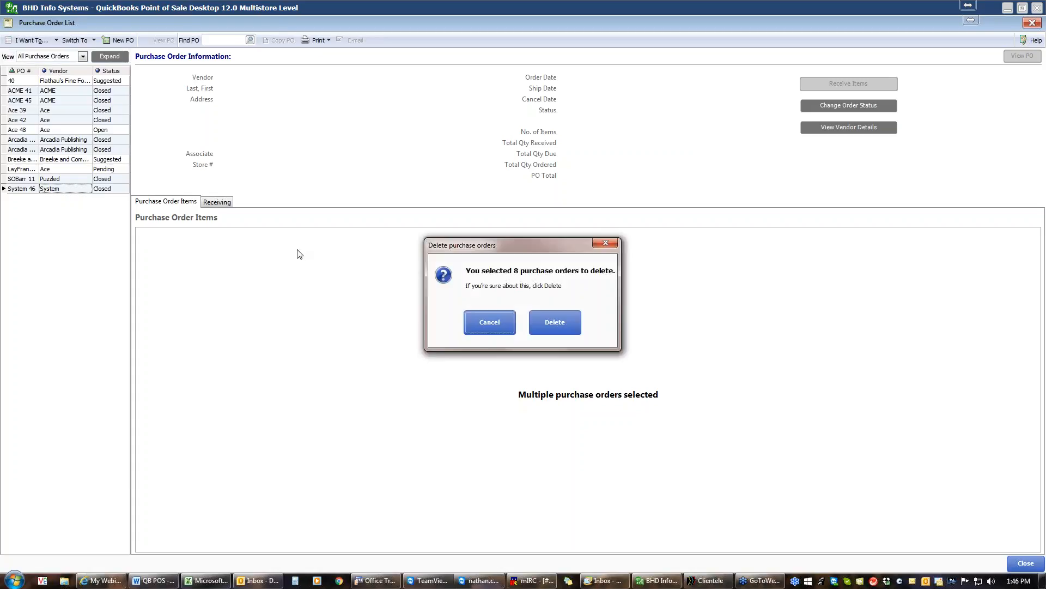
click(551, 322)
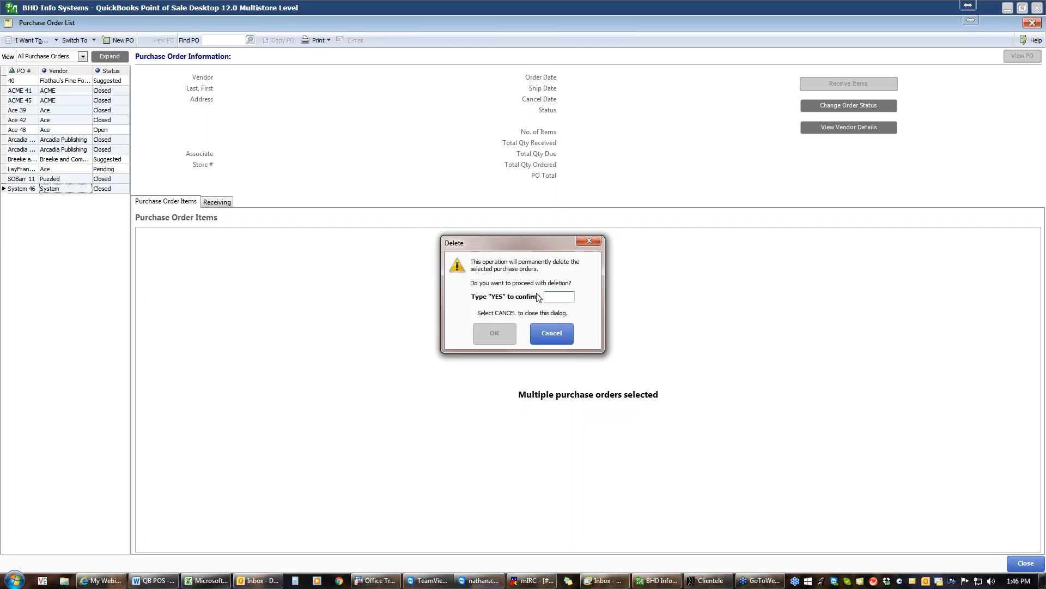
text(YES)
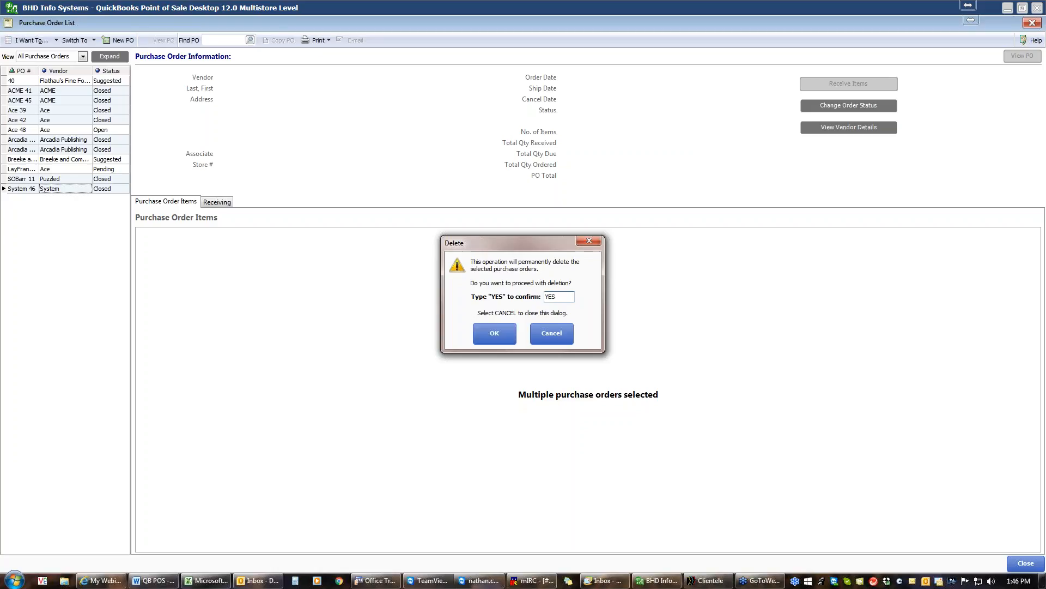
click(503, 336)
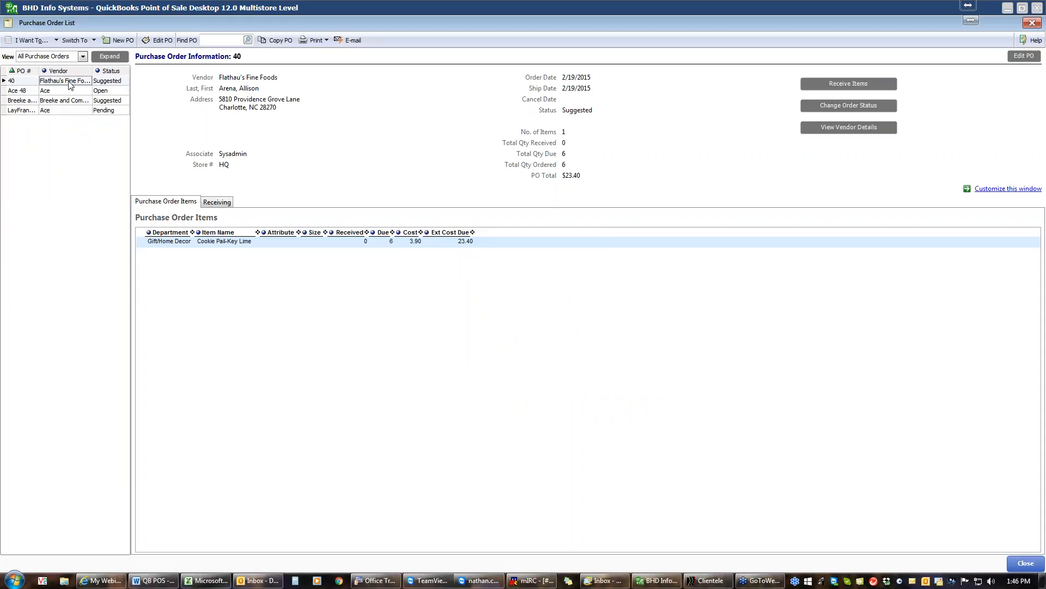
click(57, 41)
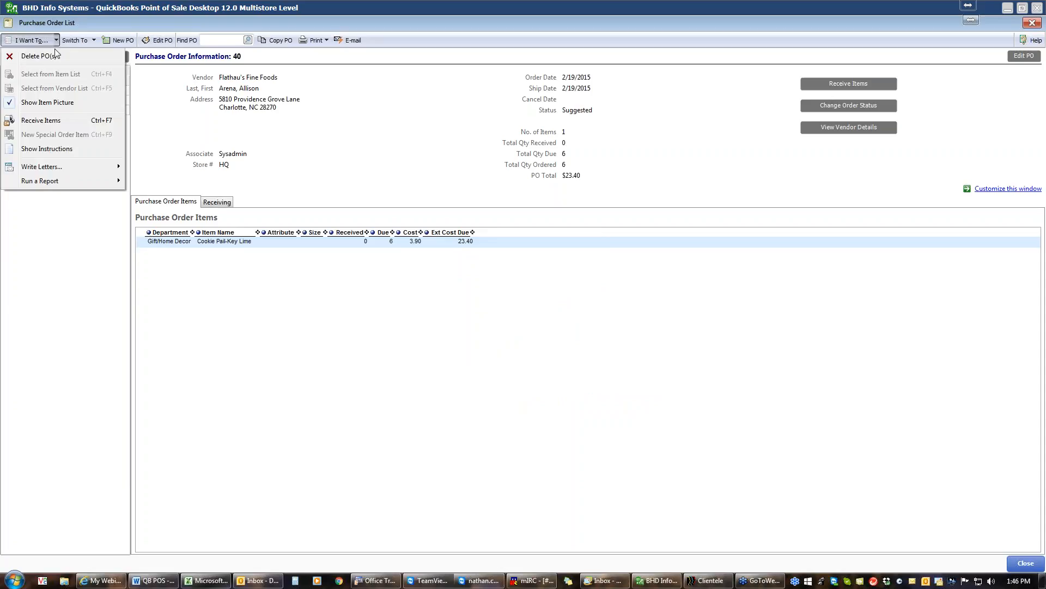
click(55, 39)
click(55, 39)
click(116, 253)
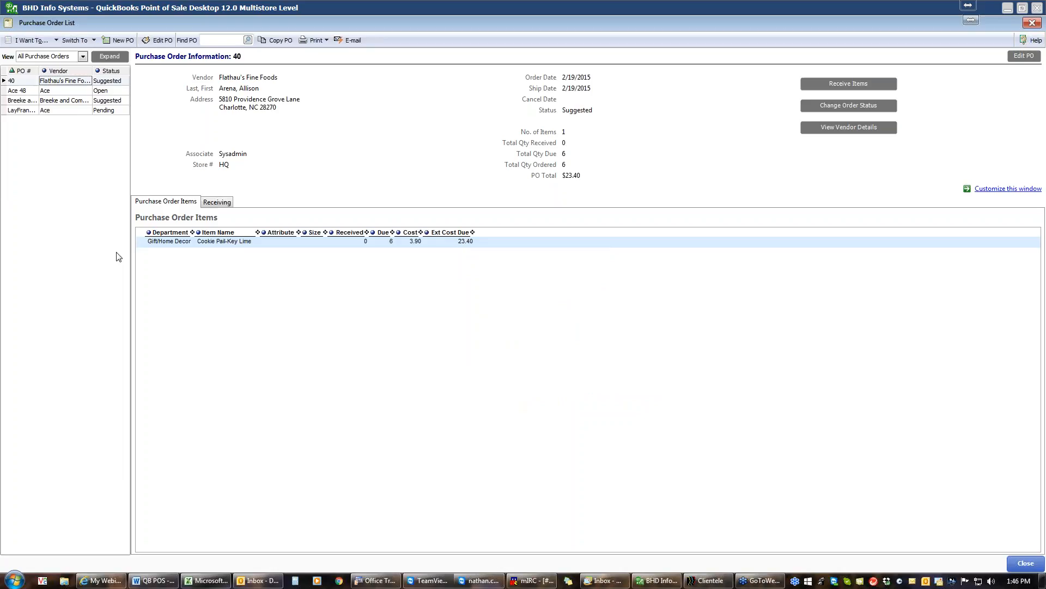
- Set the purchase order list's filter to Open Purchase Orders
click(82, 57)
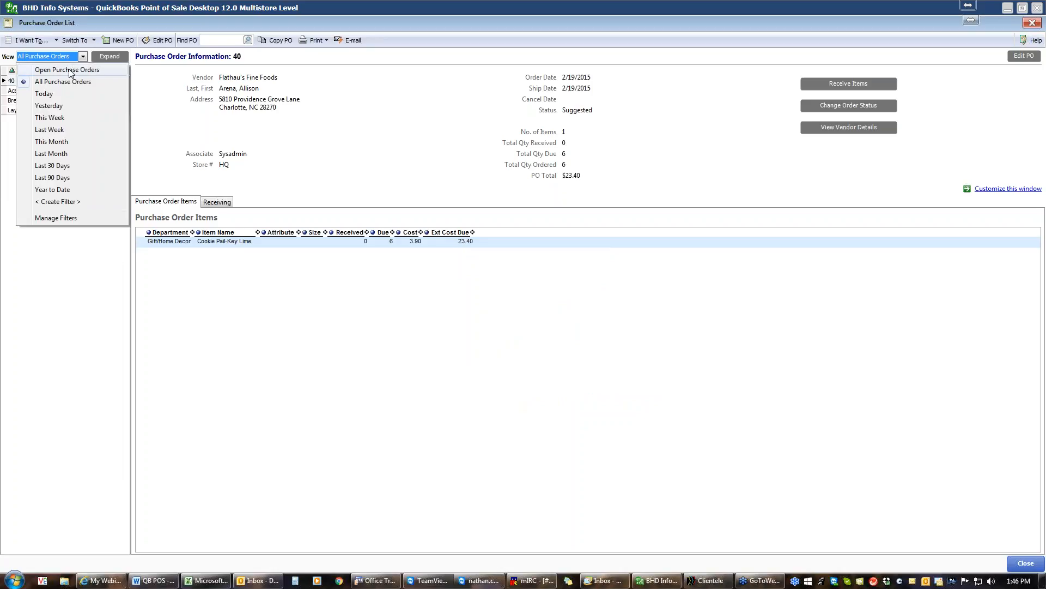
click(70, 70)
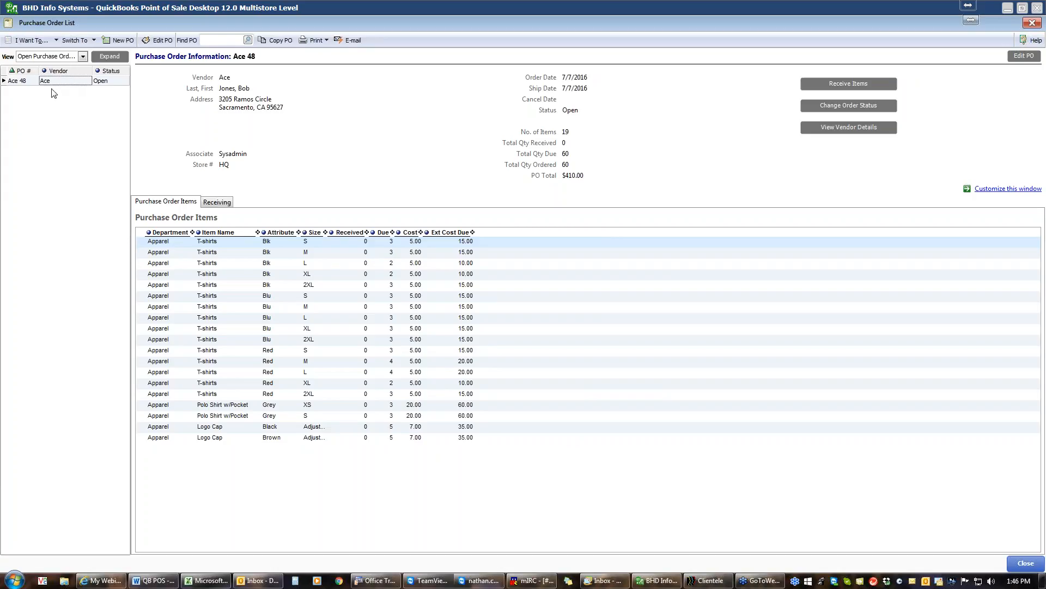
click(48, 40)
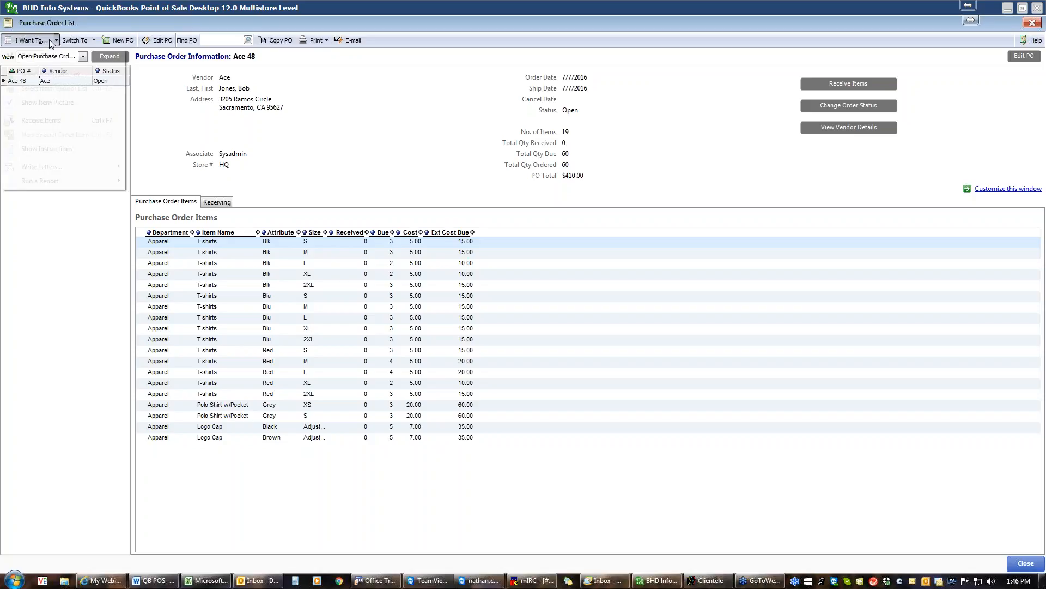
click(43, 56)
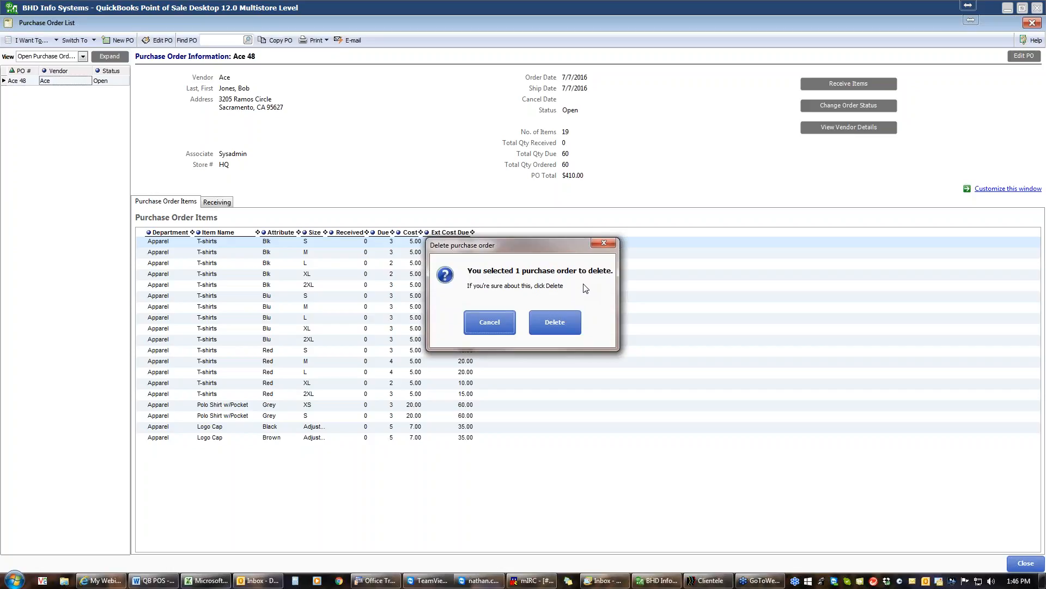
click(489, 321)
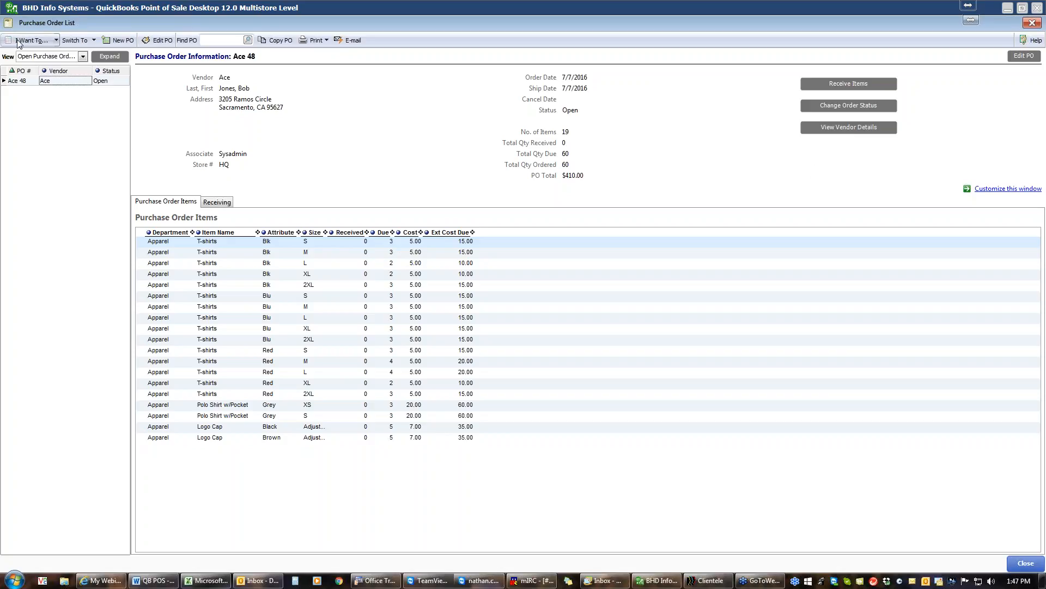
- Reopen the open purchase orders from the navigator and bring all items of PO Ace 48 onto a receiving voucher
click(1028, 564)
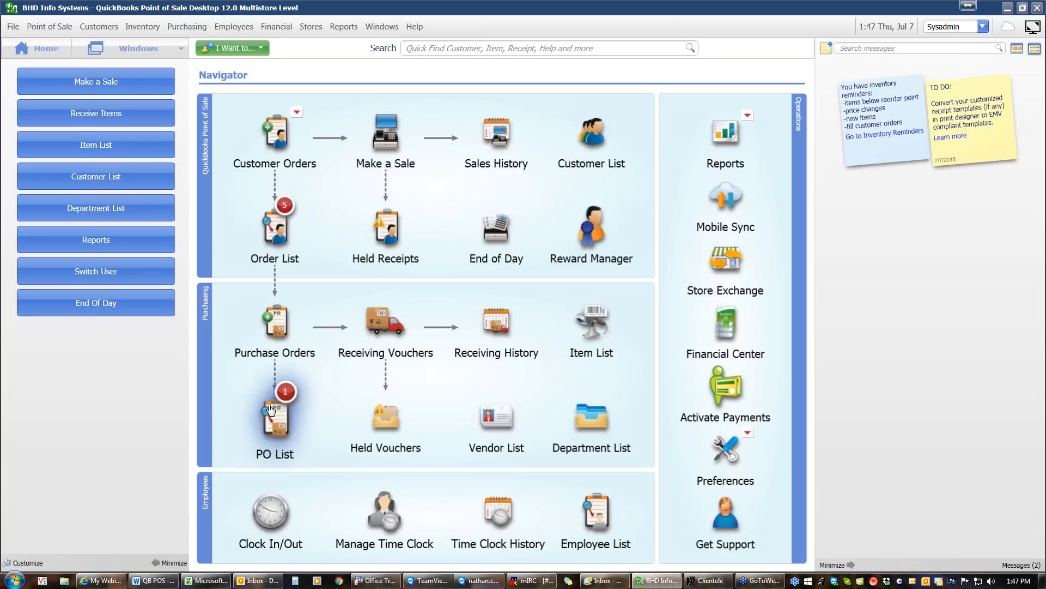
mouse_move(274, 414)
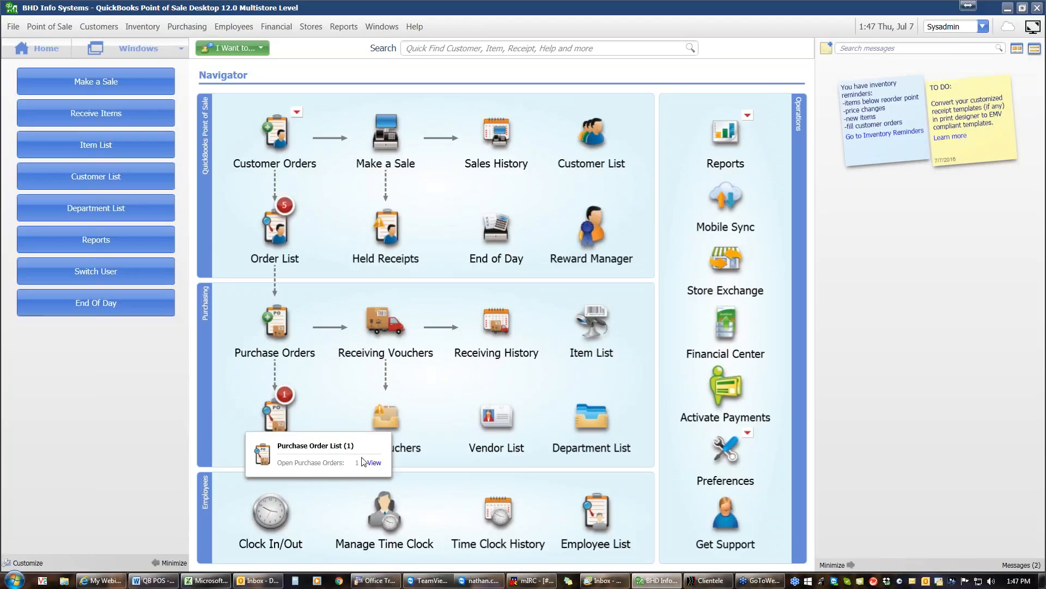
click(373, 463)
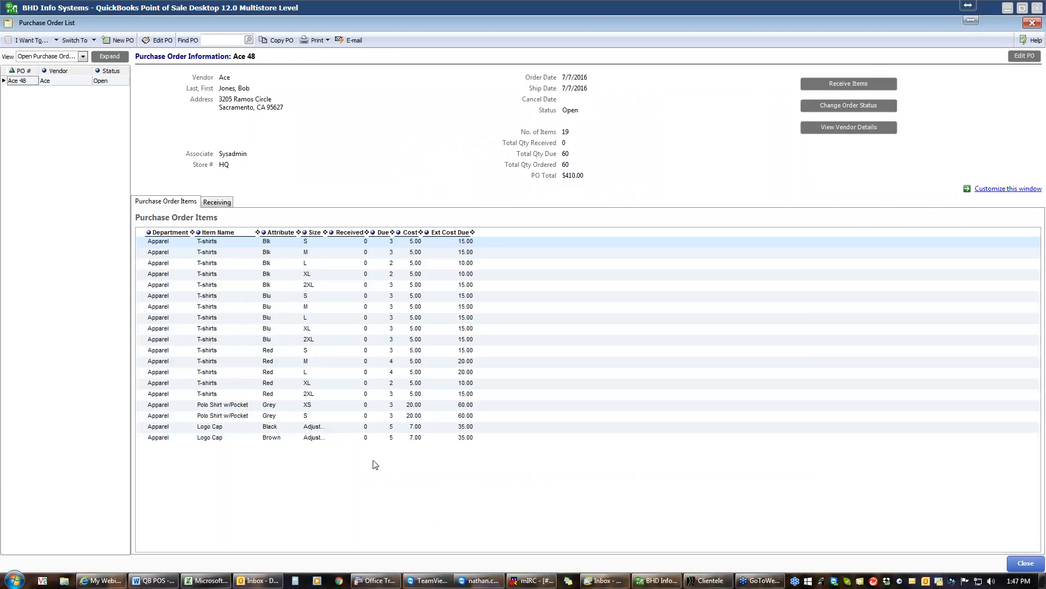
click(840, 86)
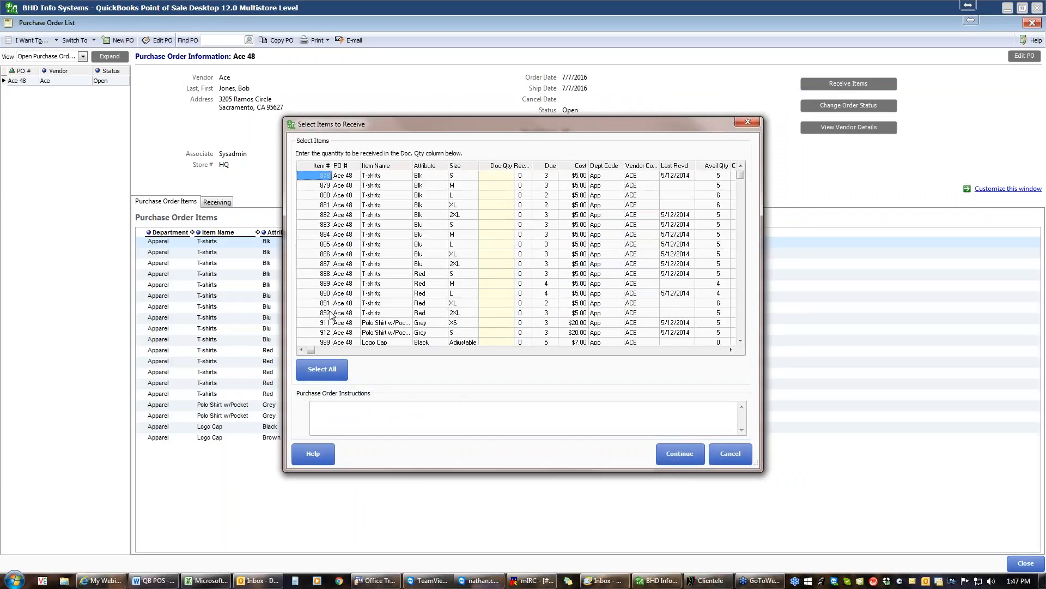
click(339, 375)
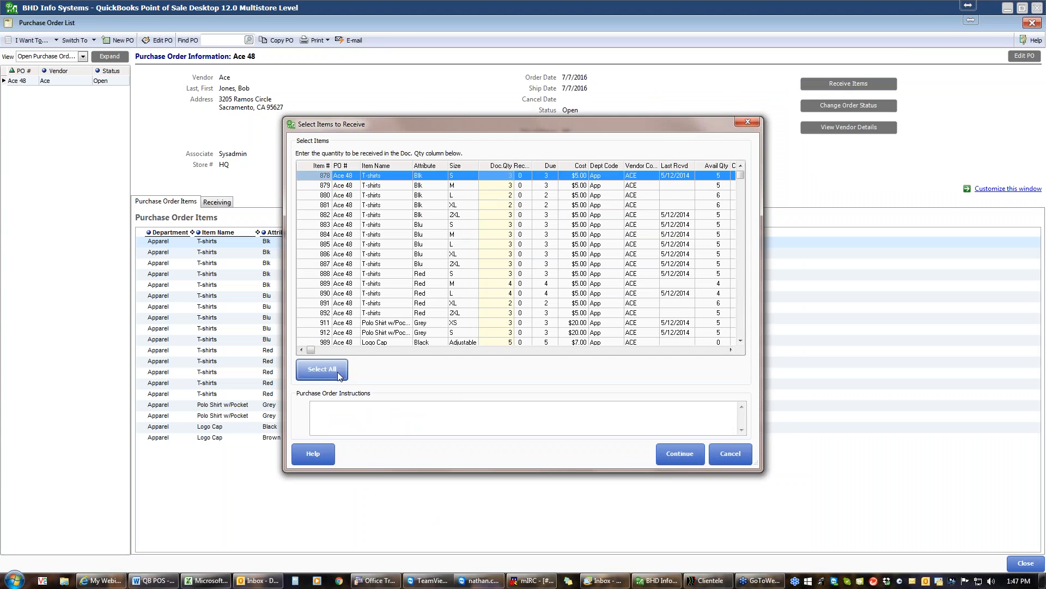
click(677, 457)
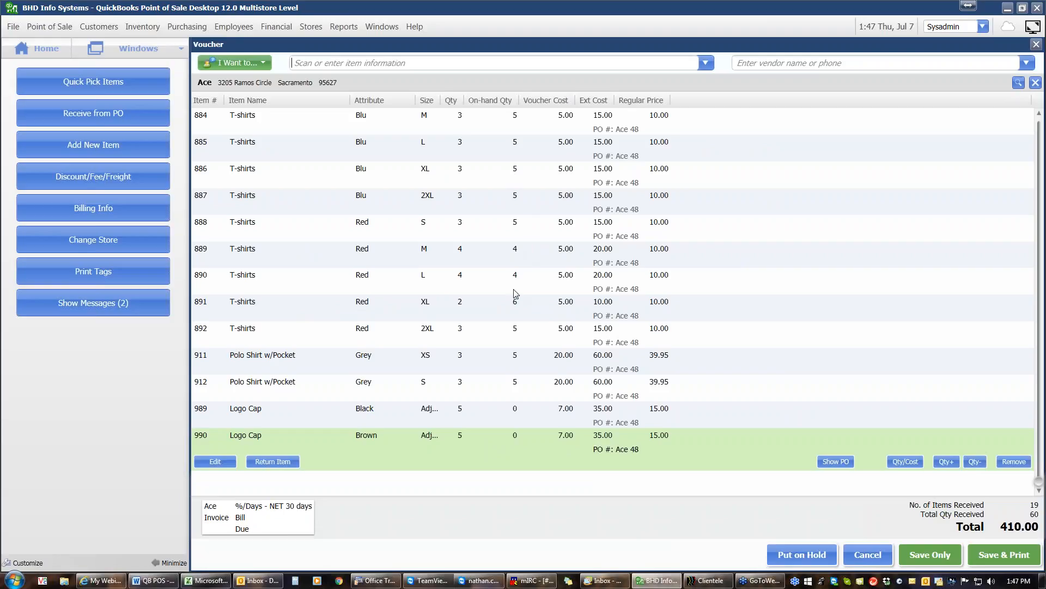
- Remove the blue XL T-shirts from the Ace voucher, save it without printing and return to the navigator
click(502, 173)
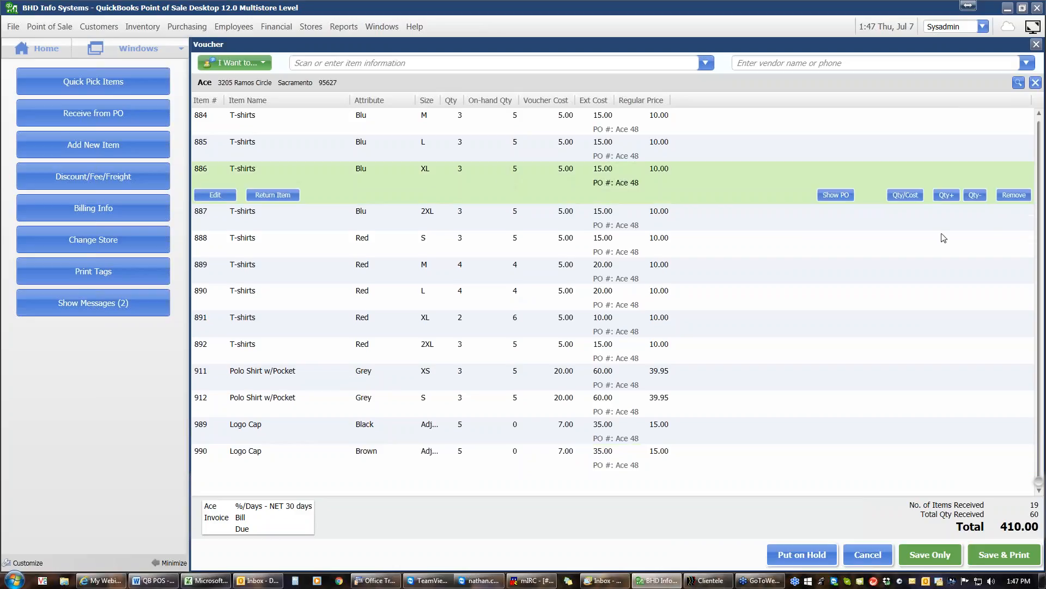
click(1006, 196)
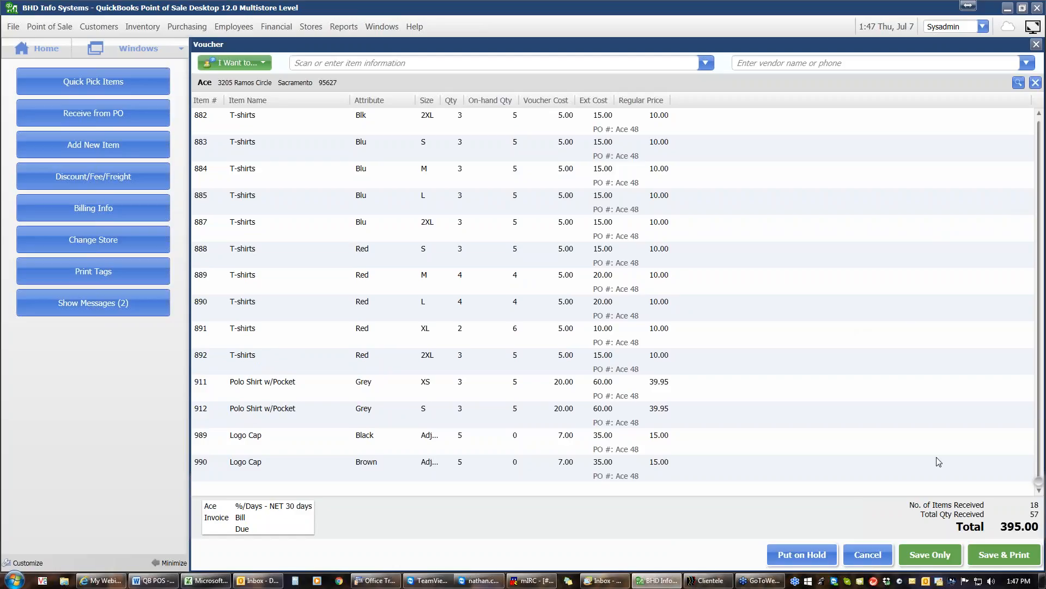
click(928, 557)
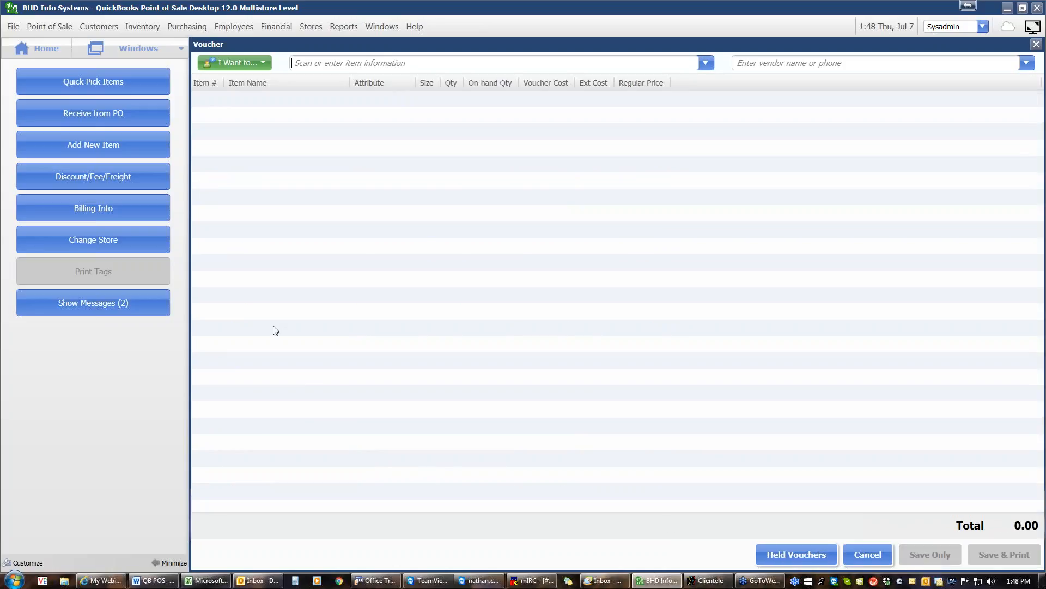
click(877, 554)
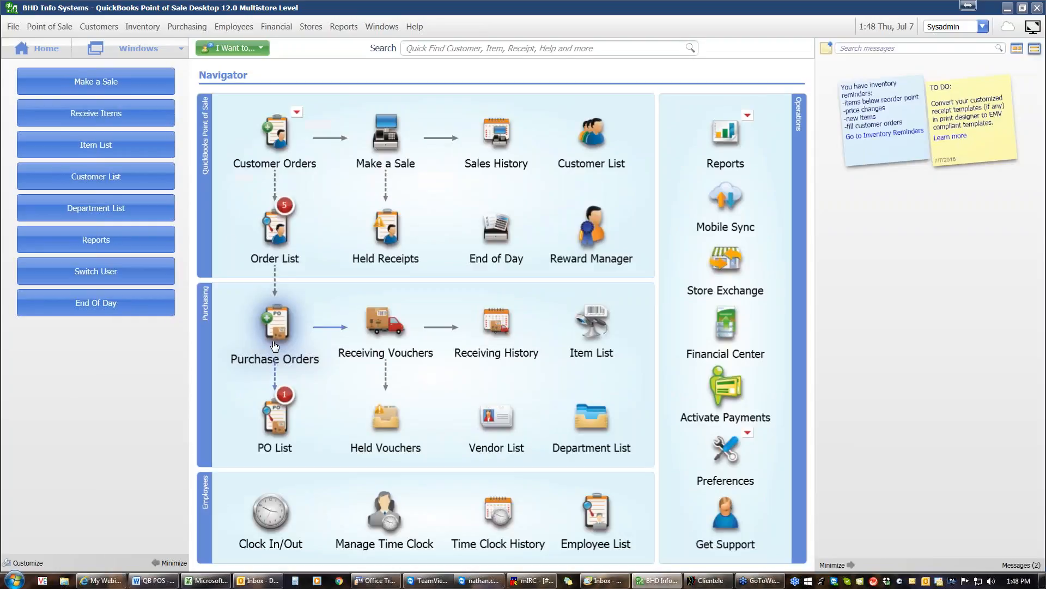
- View the open purchase orders again and check the received and due quantities of the blue XL T-shirts on PO Ace 48
mouse_move(277, 411)
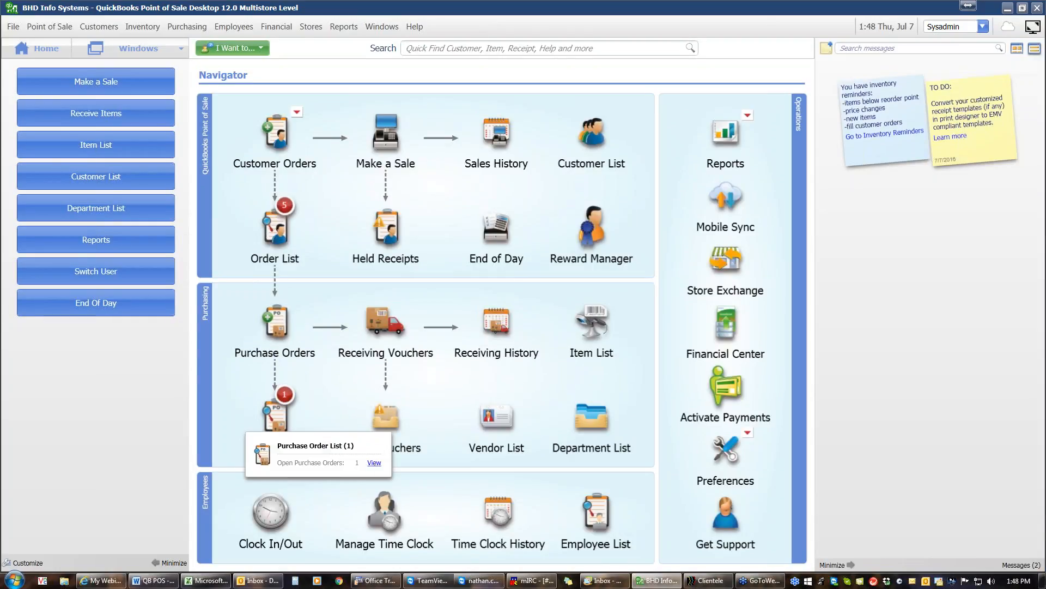
click(374, 463)
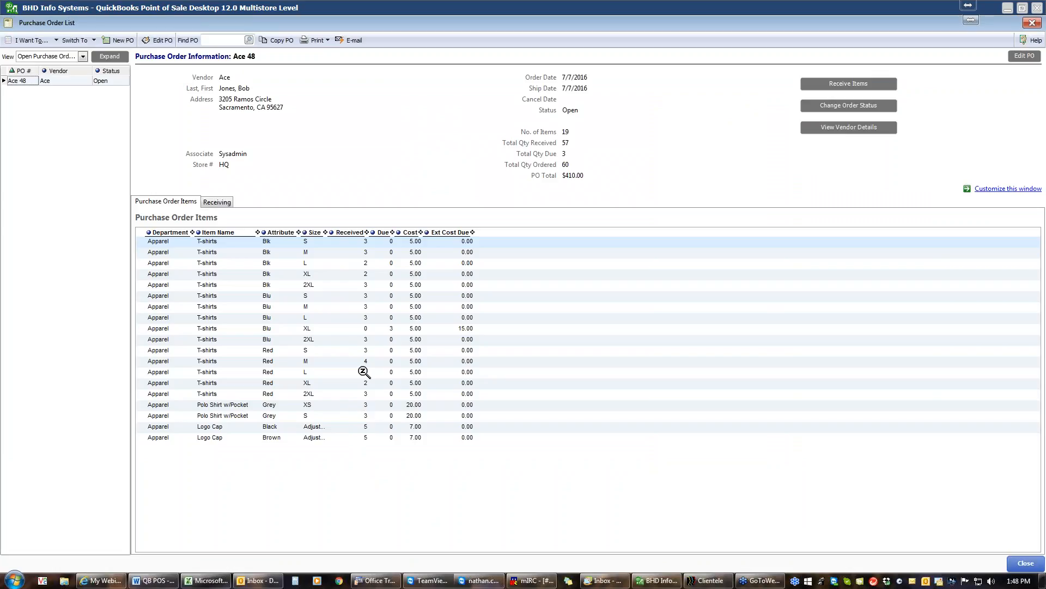
click(352, 330)
mouse_move(428, 580)
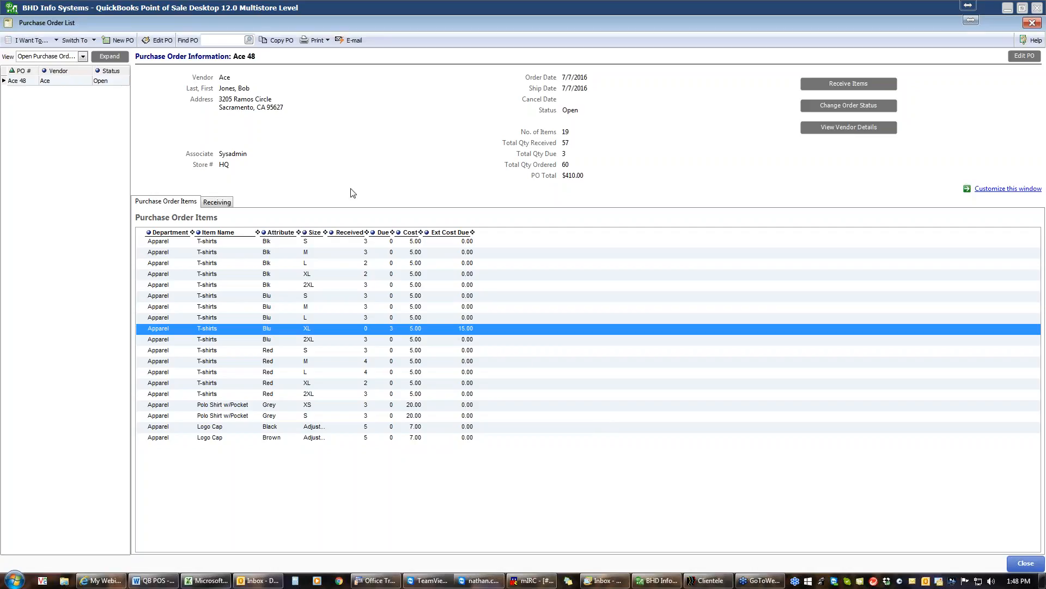
- Receive the remaining blue XL T-shirts from PO Ace 48 on a voucher, save it without printing and return to the navigator
click(849, 84)
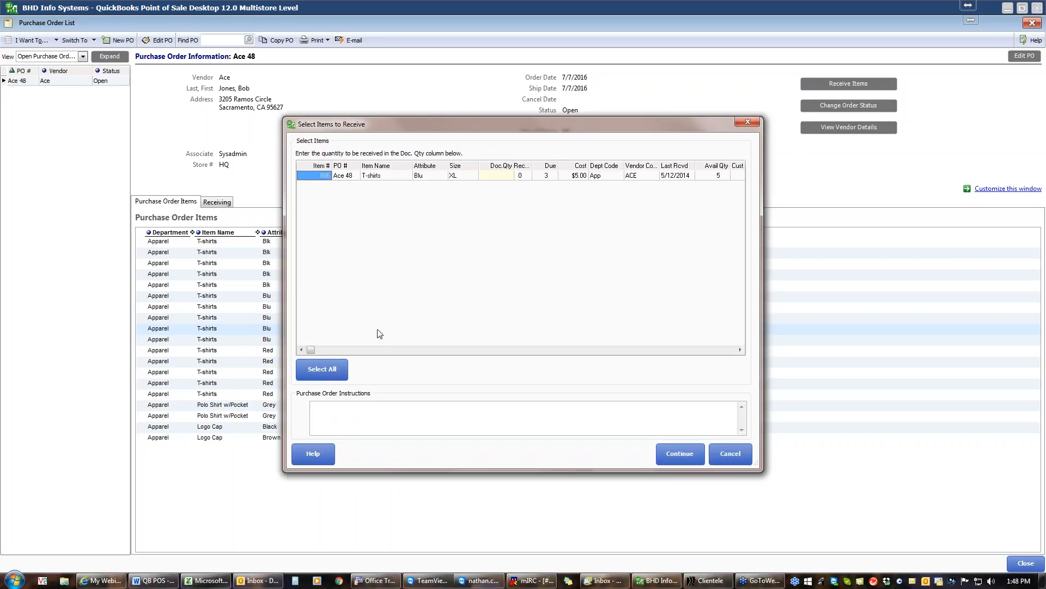
click(323, 369)
click(663, 457)
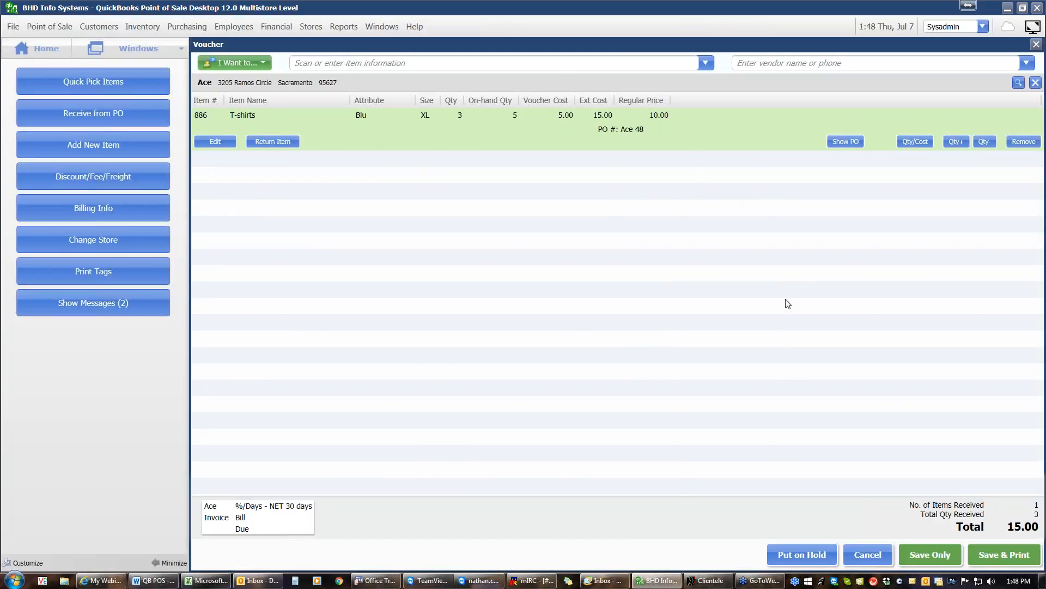
click(928, 558)
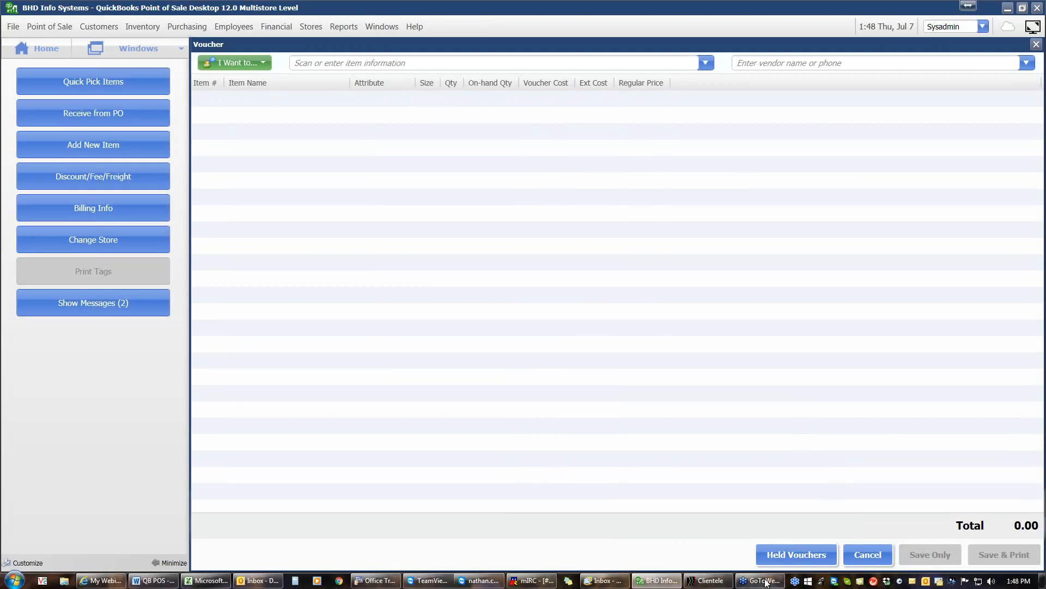
click(872, 553)
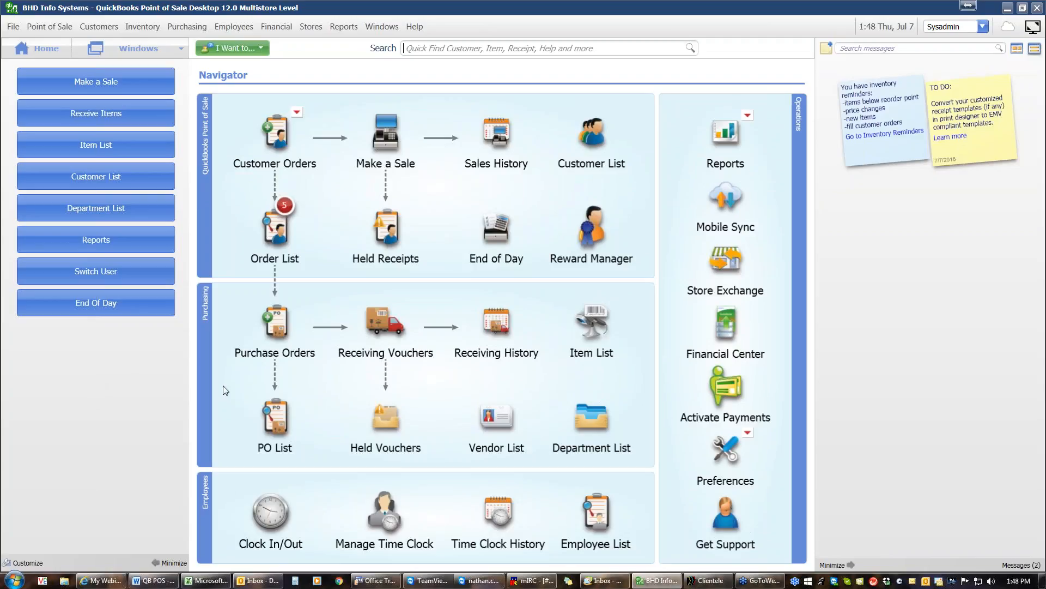
- Check the open purchase order list for any remaining orders and close the list
mouse_move(274, 405)
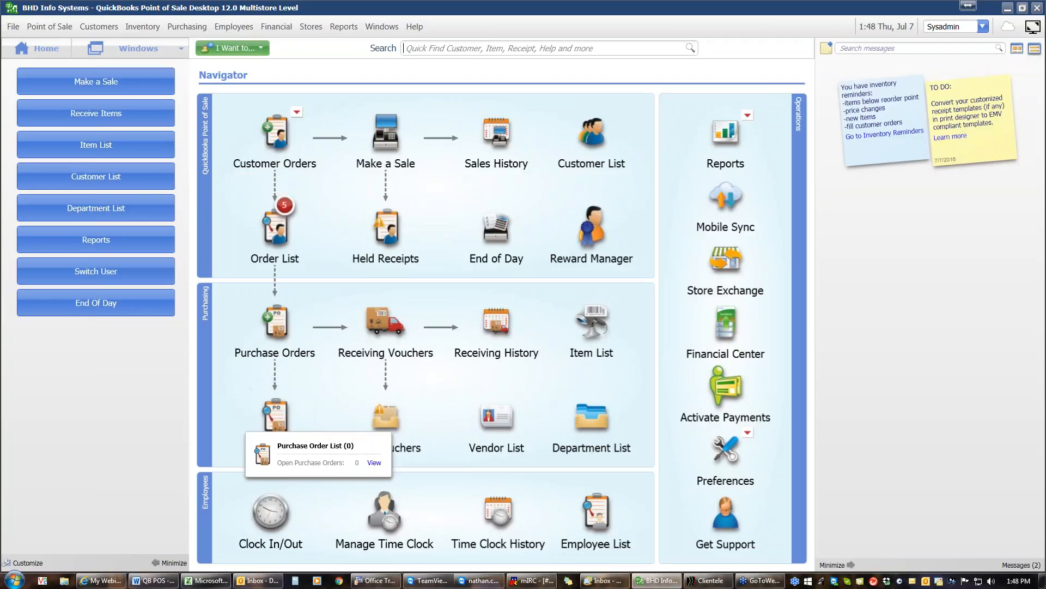
click(373, 462)
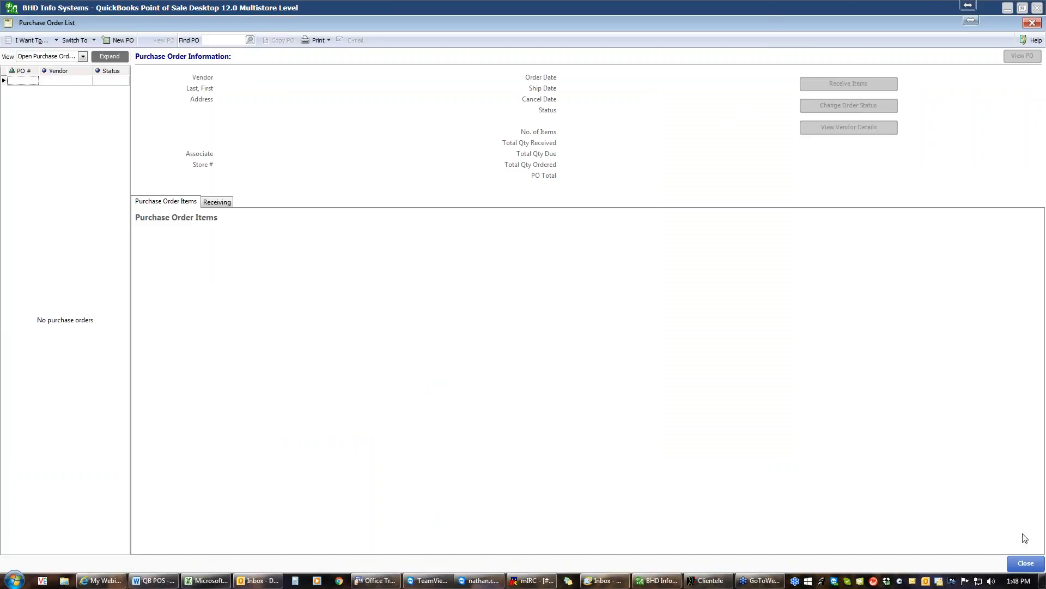
click(1027, 563)
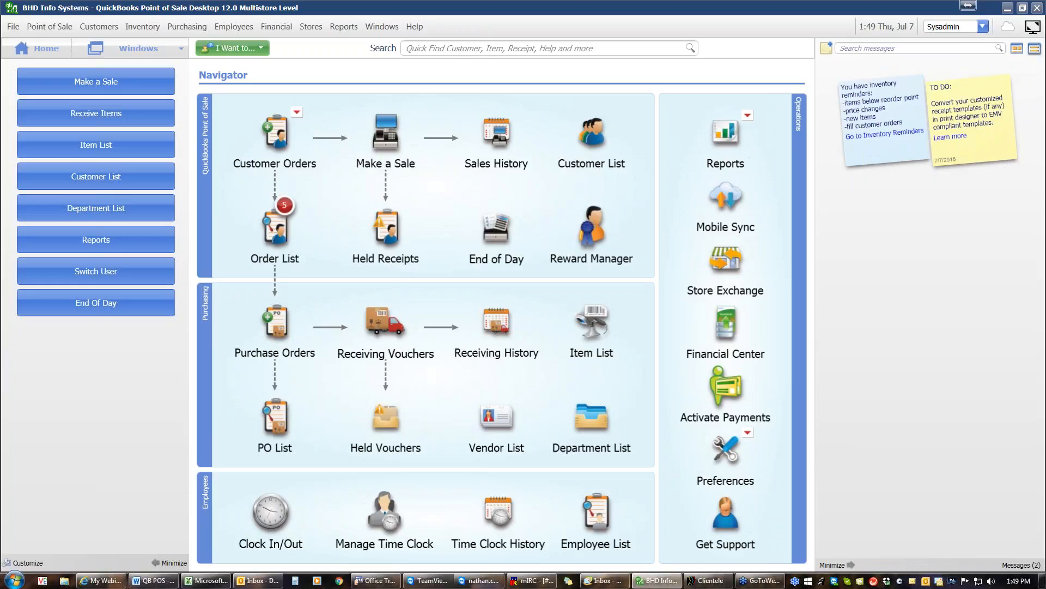